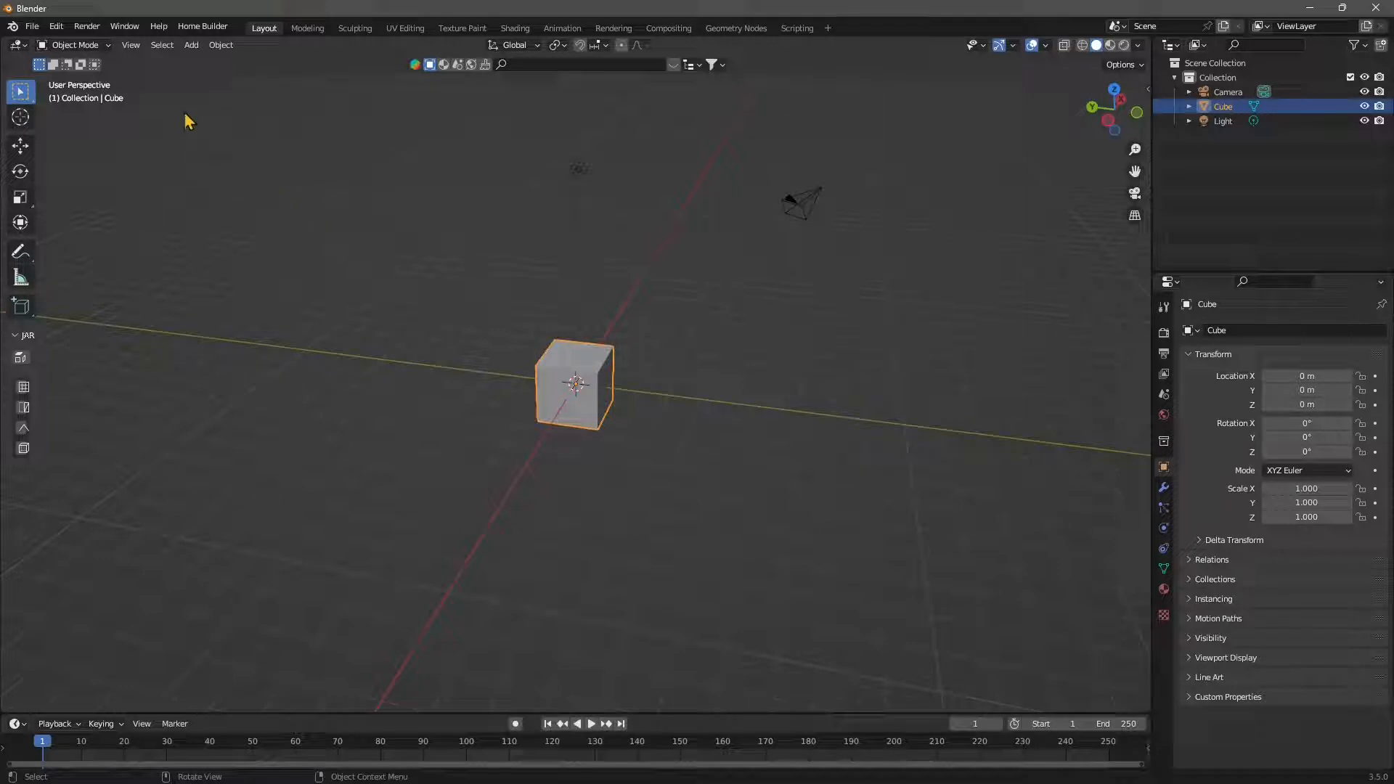
# - Add a cone mesh and move it away from the cube to about X 3.67 m, Y -5.13 m
pyautogui.click(191, 44)
pyautogui.moveTo(208, 85)
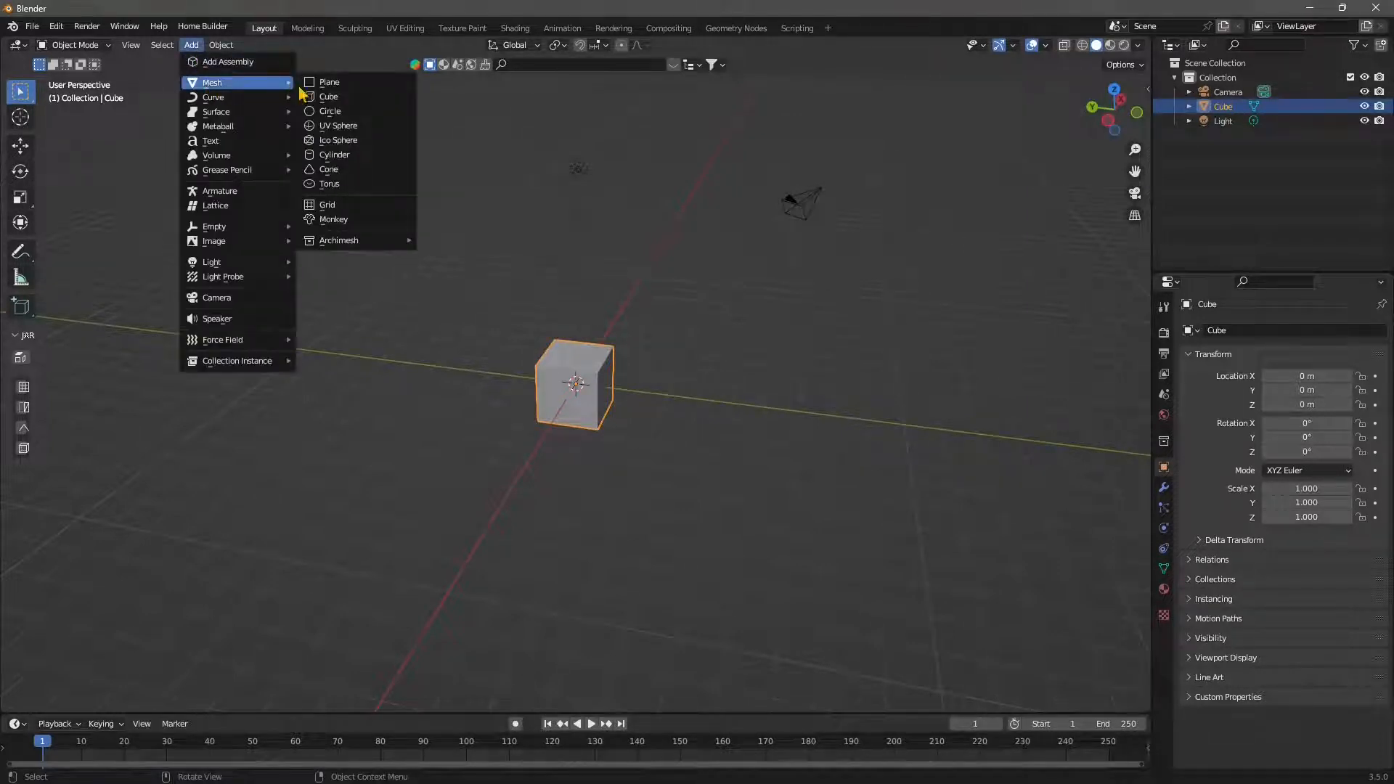
pyautogui.click(329, 170)
pyautogui.moveTo(564, 439); pyautogui.dragTo(428, 374, button='middle')
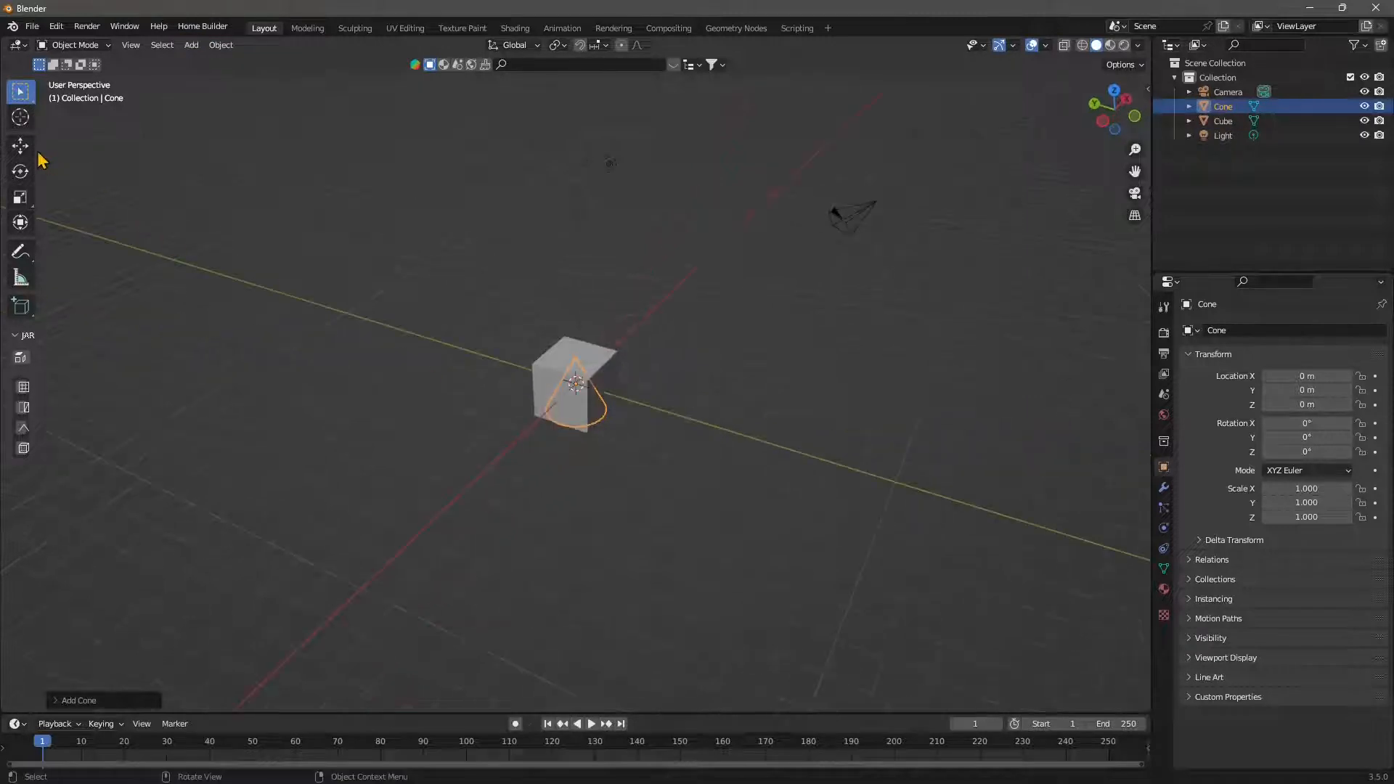
pyautogui.click(20, 146)
pyautogui.moveTo(645, 435); pyautogui.dragTo(581, 363, button='middle')
pyautogui.moveTo(568, 354); pyautogui.dragTo(763, 361)
# - Add a torus mesh and move it to about X -1.79 m, Y 6.65 m on the cube's other side
pyautogui.click(196, 46)
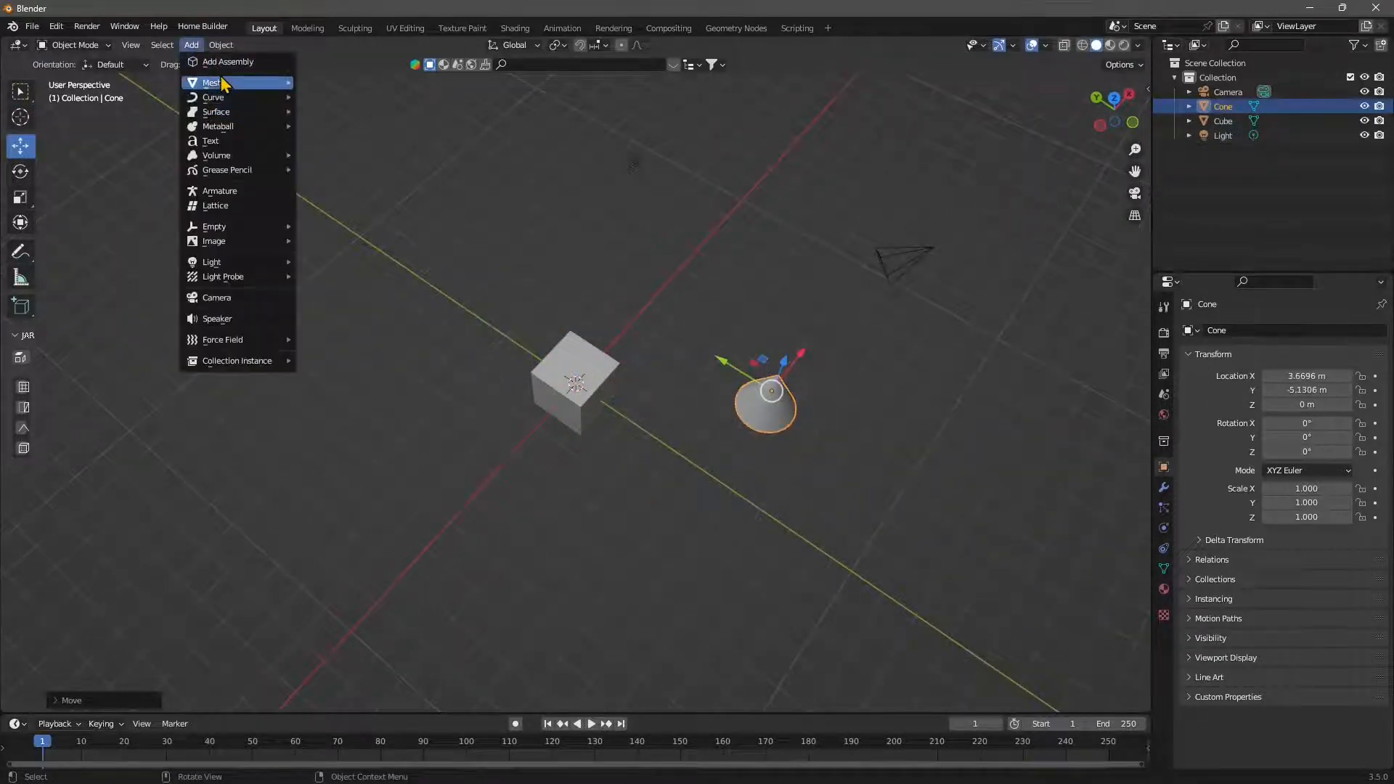
pyautogui.moveTo(218, 83)
pyautogui.click(329, 184)
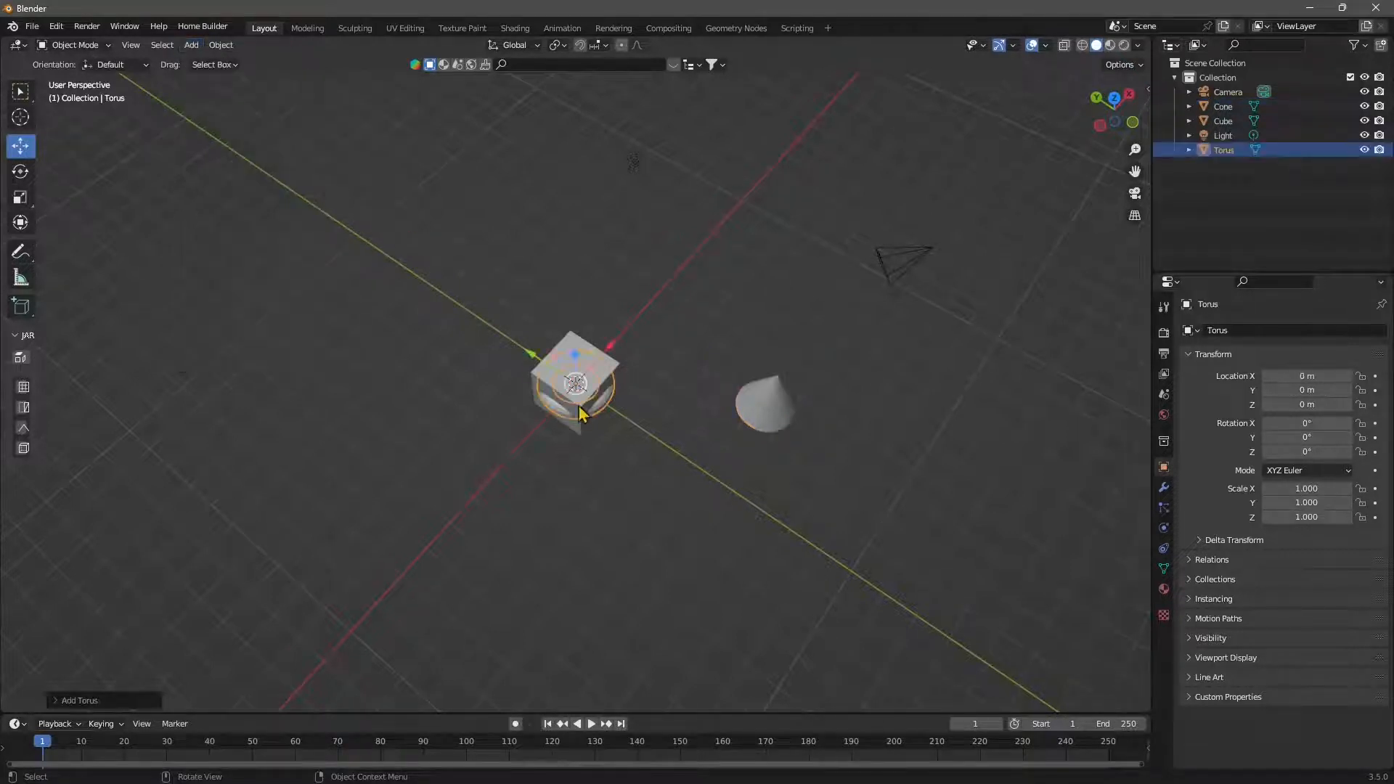
pyautogui.moveTo(581, 396); pyautogui.dragTo(719, 384, button='middle')
pyautogui.moveTo(543, 396); pyautogui.dragTo(505, 577)
pyautogui.moveTo(654, 587); pyautogui.dragTo(489, 573, button='middle')
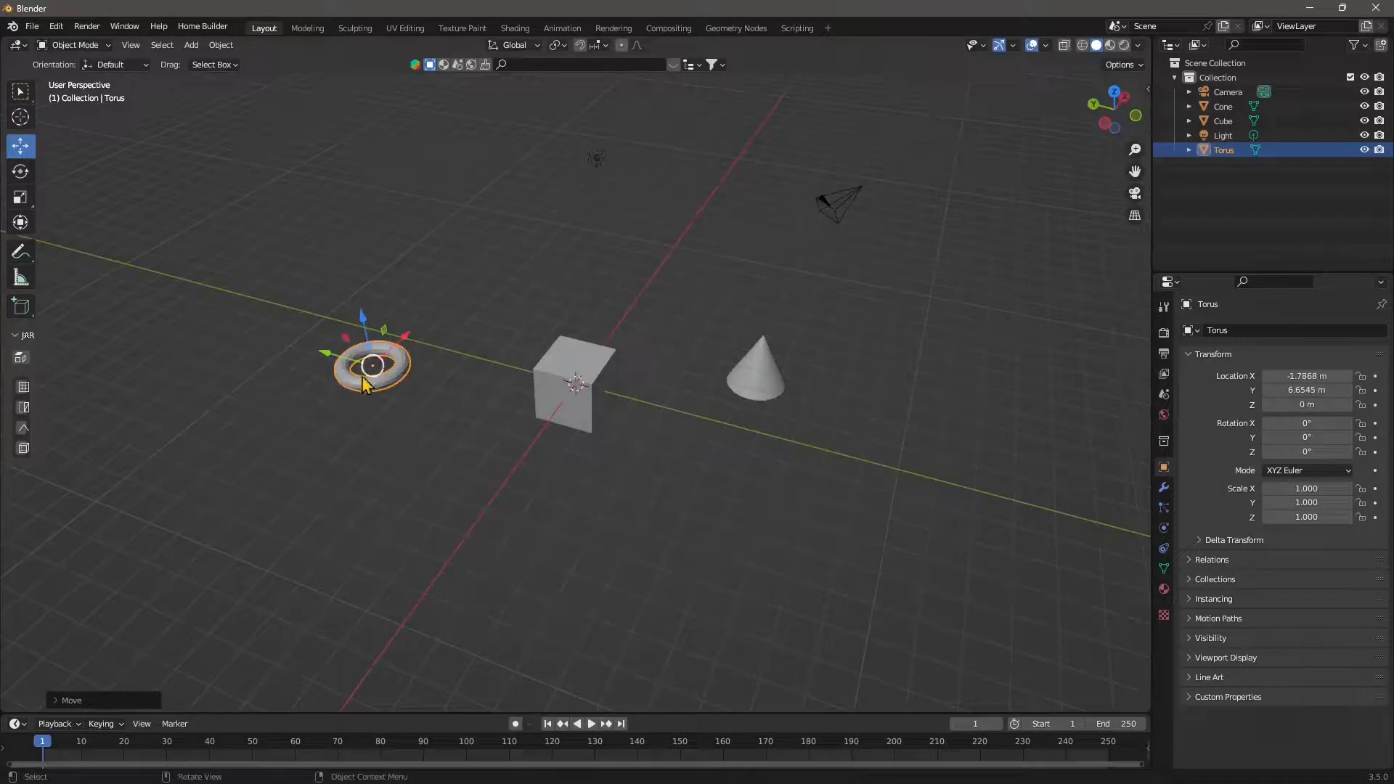
# - Add a cylinder mesh and move it to about X -0.81 m, Y -7.82 m, near the cone
pyautogui.click(191, 45)
pyautogui.moveTo(267, 87)
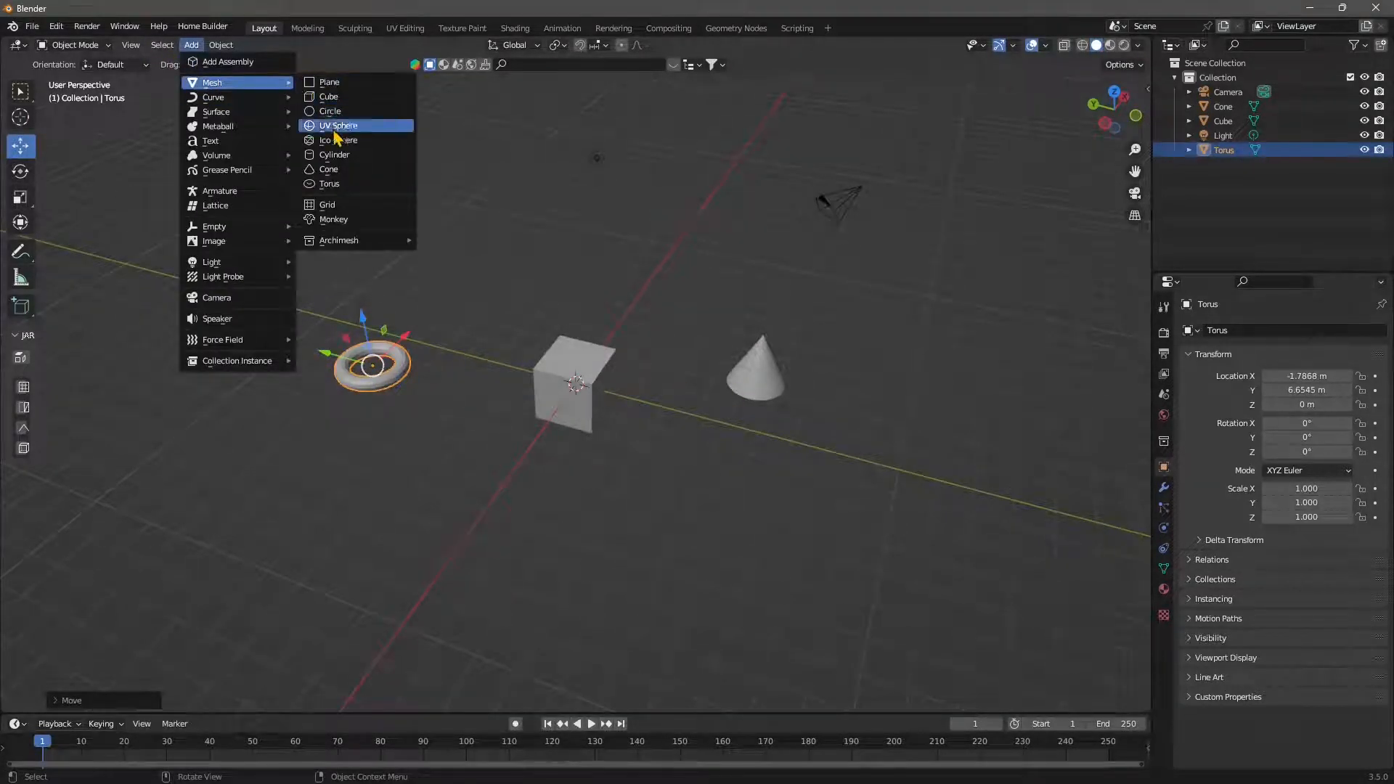
pyautogui.click(334, 155)
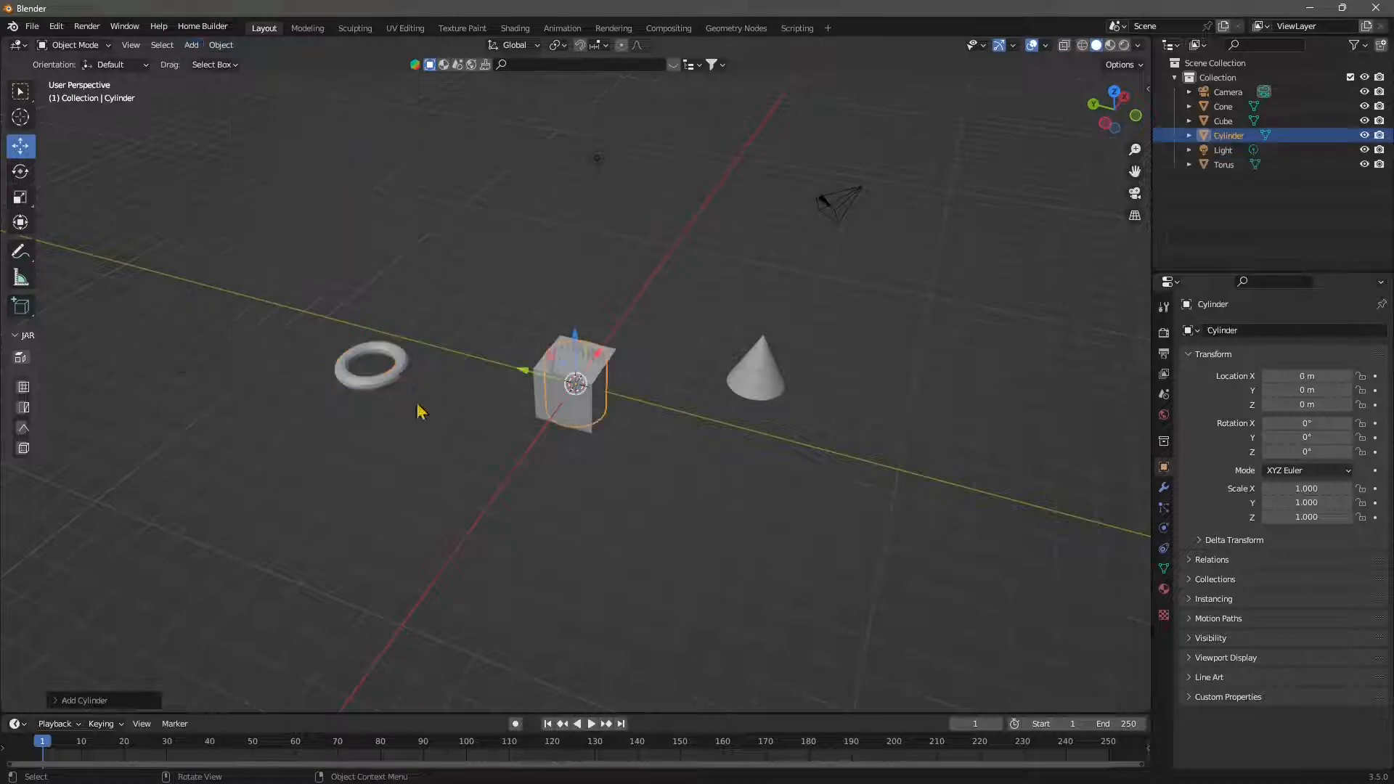
pyautogui.moveTo(523, 377); pyautogui.dragTo(581, 403, button='middle')
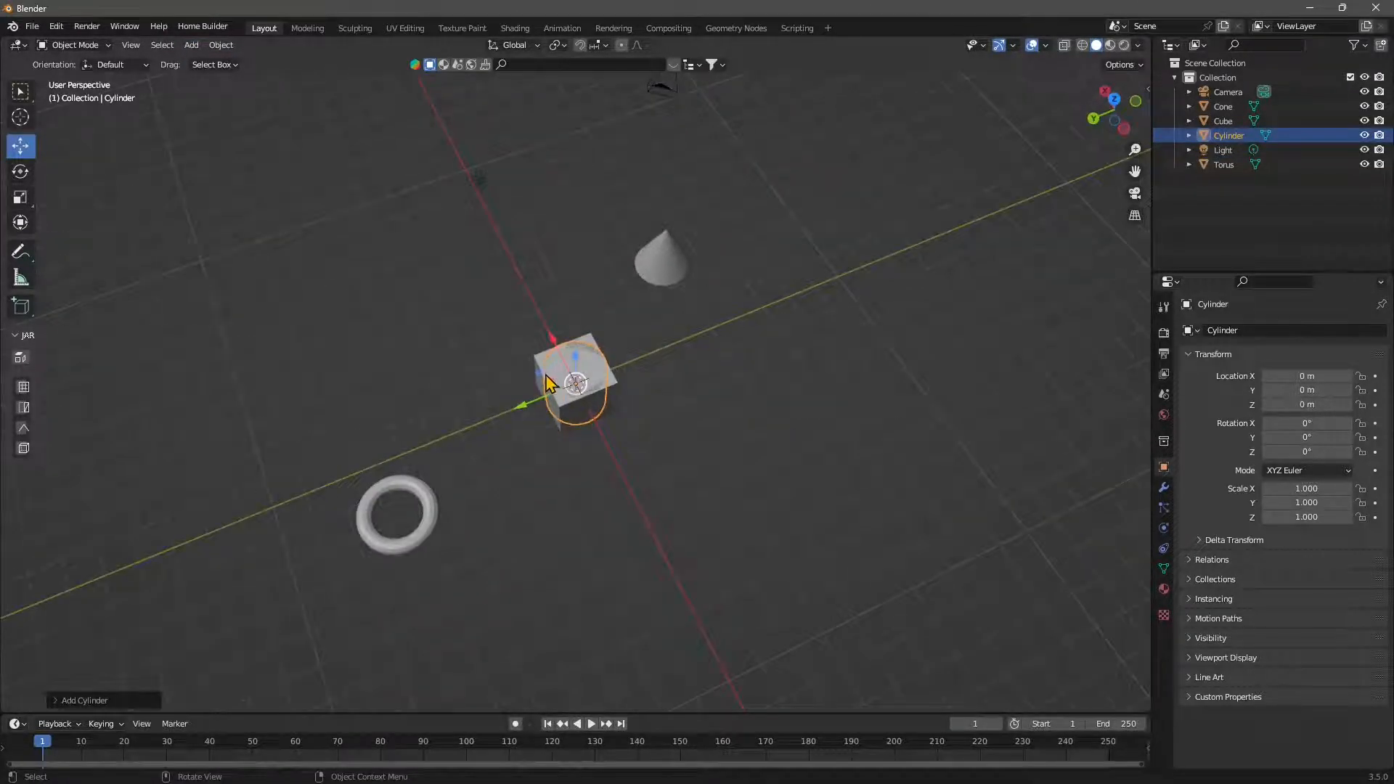
pyautogui.moveTo(550, 383); pyautogui.dragTo(776, 328)
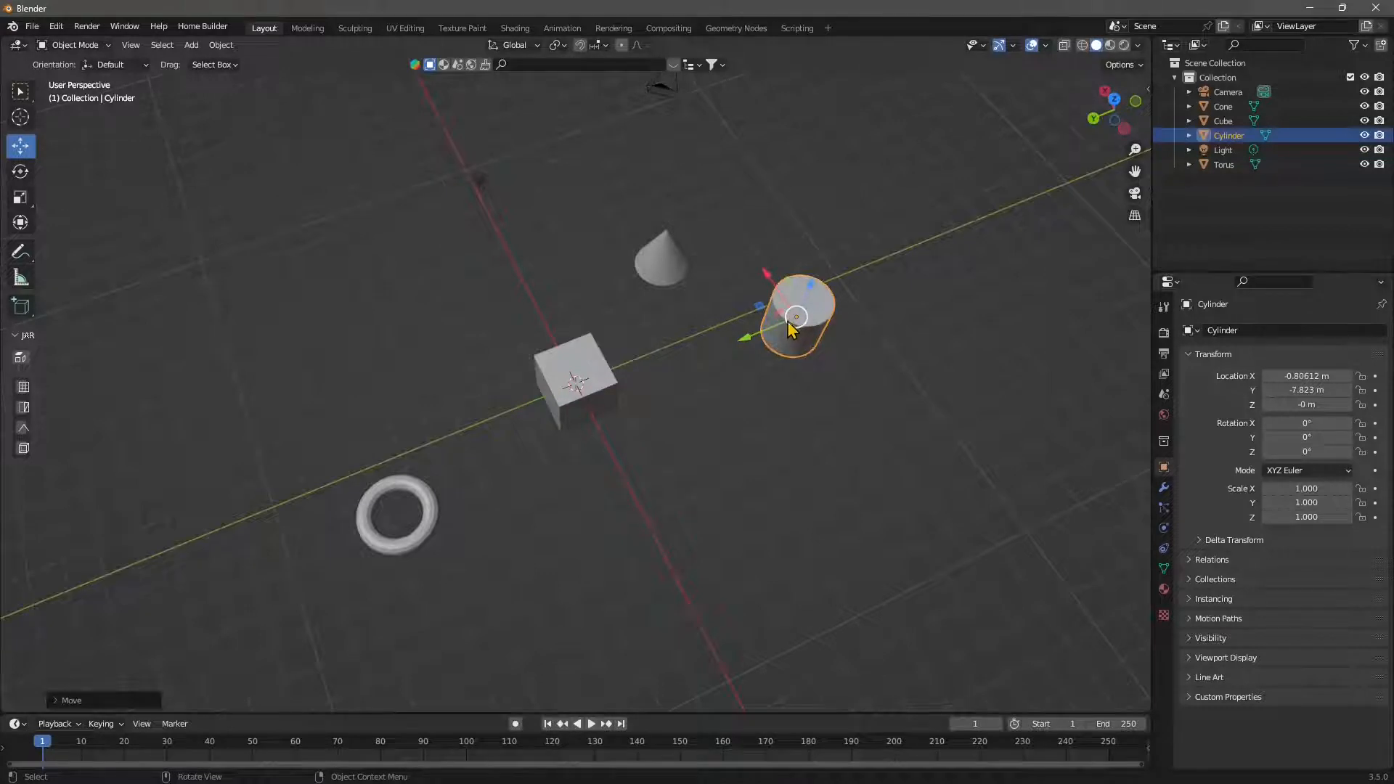
pyautogui.moveTo(792, 328); pyautogui.dragTo(187, 87, button='middle')
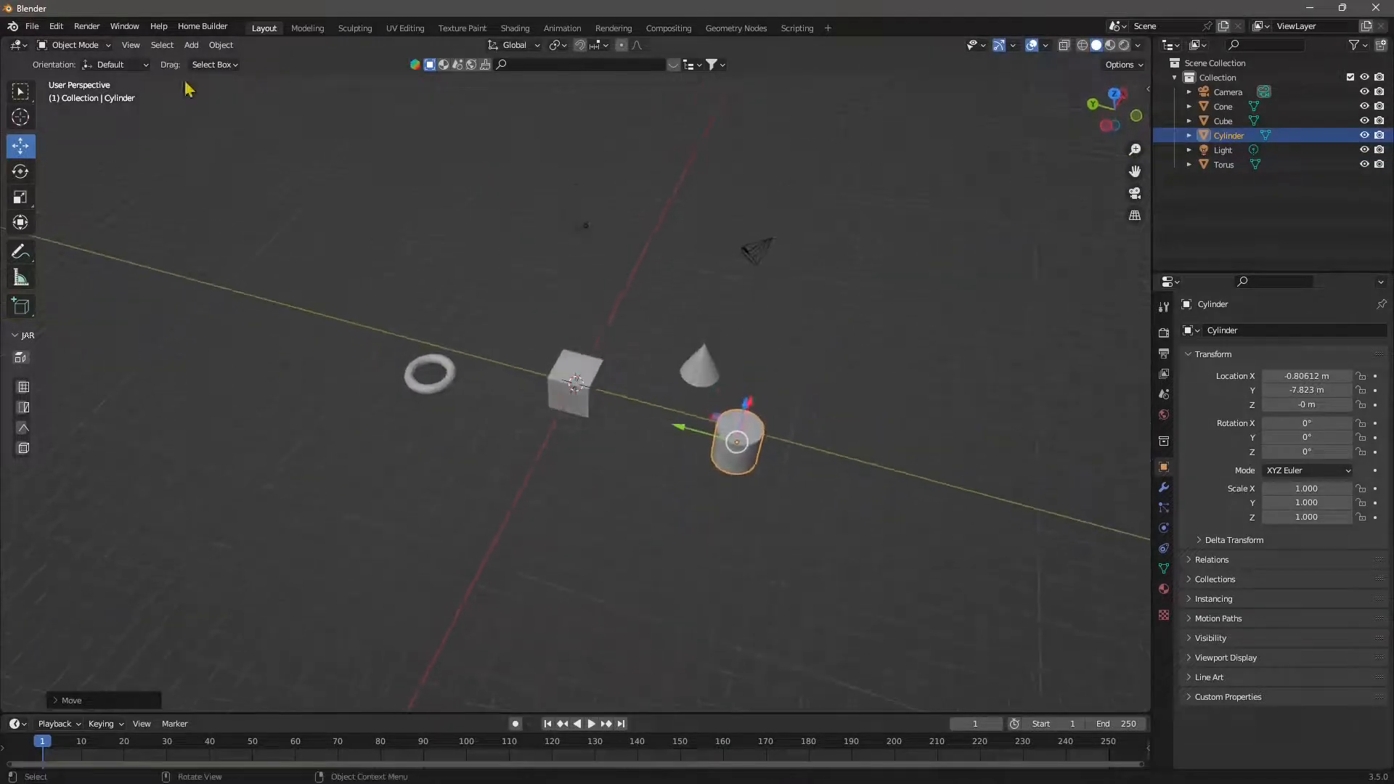
# - Add a monkey mesh, move it to about X 2.88 m, Y 11.4 m beyond the torus, and deselect it
pyautogui.click(191, 45)
pyautogui.moveTo(226, 102)
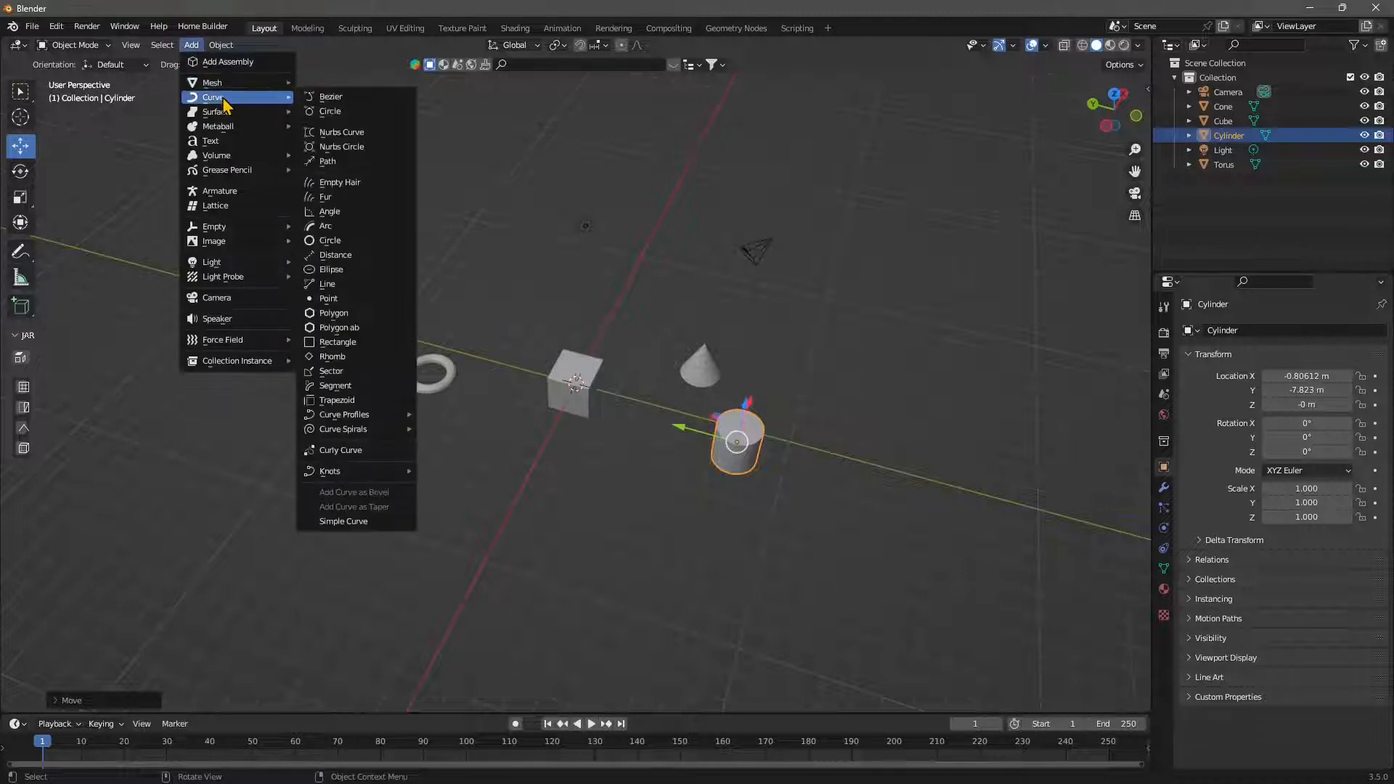
pyautogui.click(347, 219)
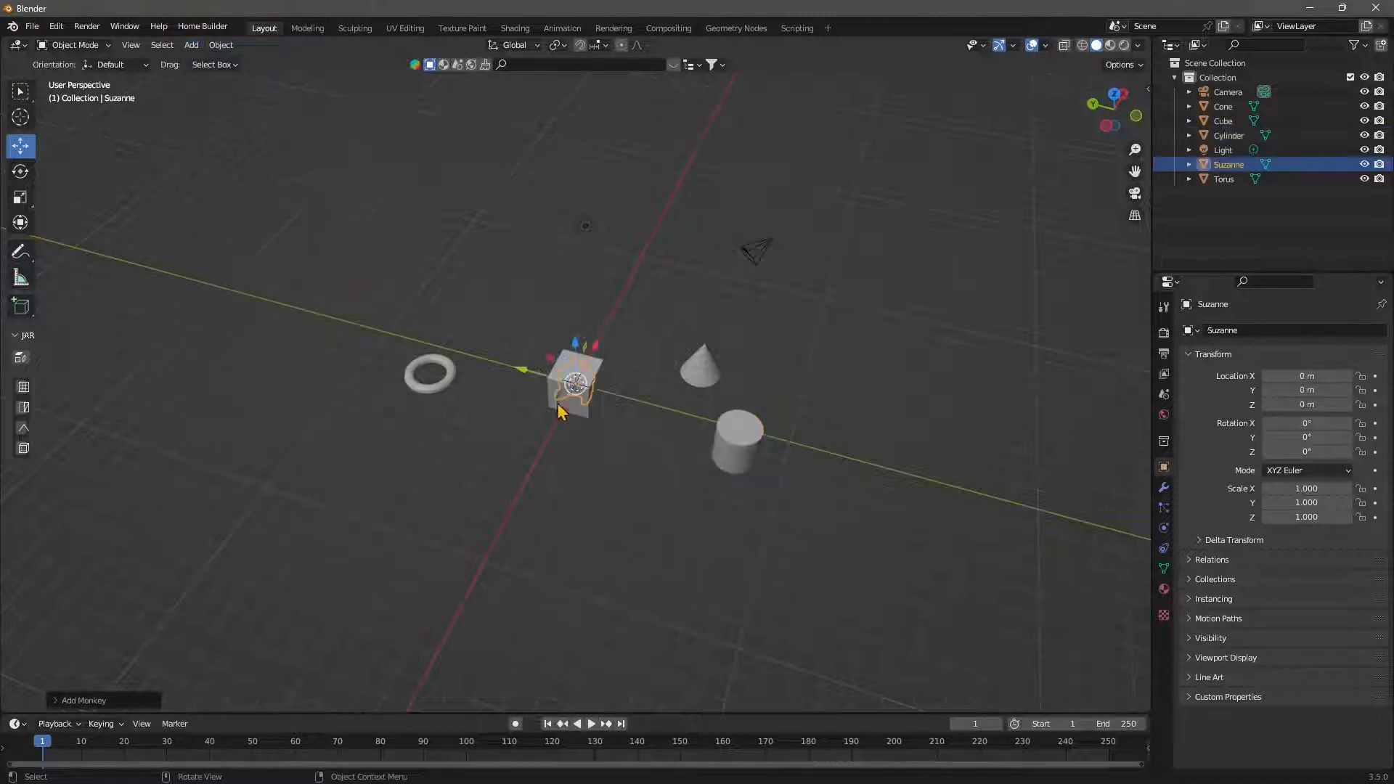
pyautogui.moveTo(561, 412); pyautogui.dragTo(719, 378, button='middle')
pyautogui.moveTo(538, 391); pyautogui.dragTo(278, 517)
pyautogui.moveTo(573, 609); pyautogui.dragTo(379, 428, button='middle')
pyautogui.click(451, 551)
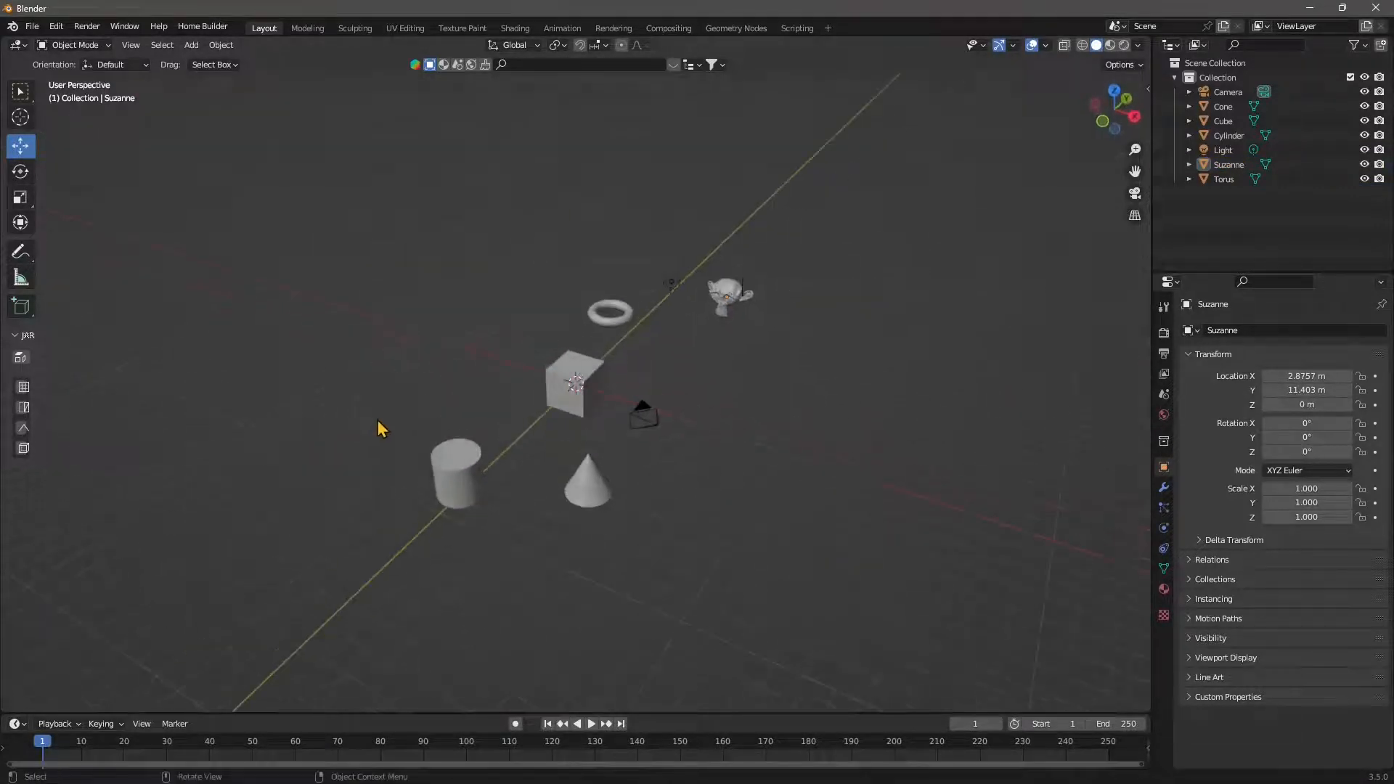
pyautogui.click(722, 294)
pyautogui.moveTo(729, 368); pyautogui.dragTo(834, 389, button='middle')
pyautogui.click(656, 488)
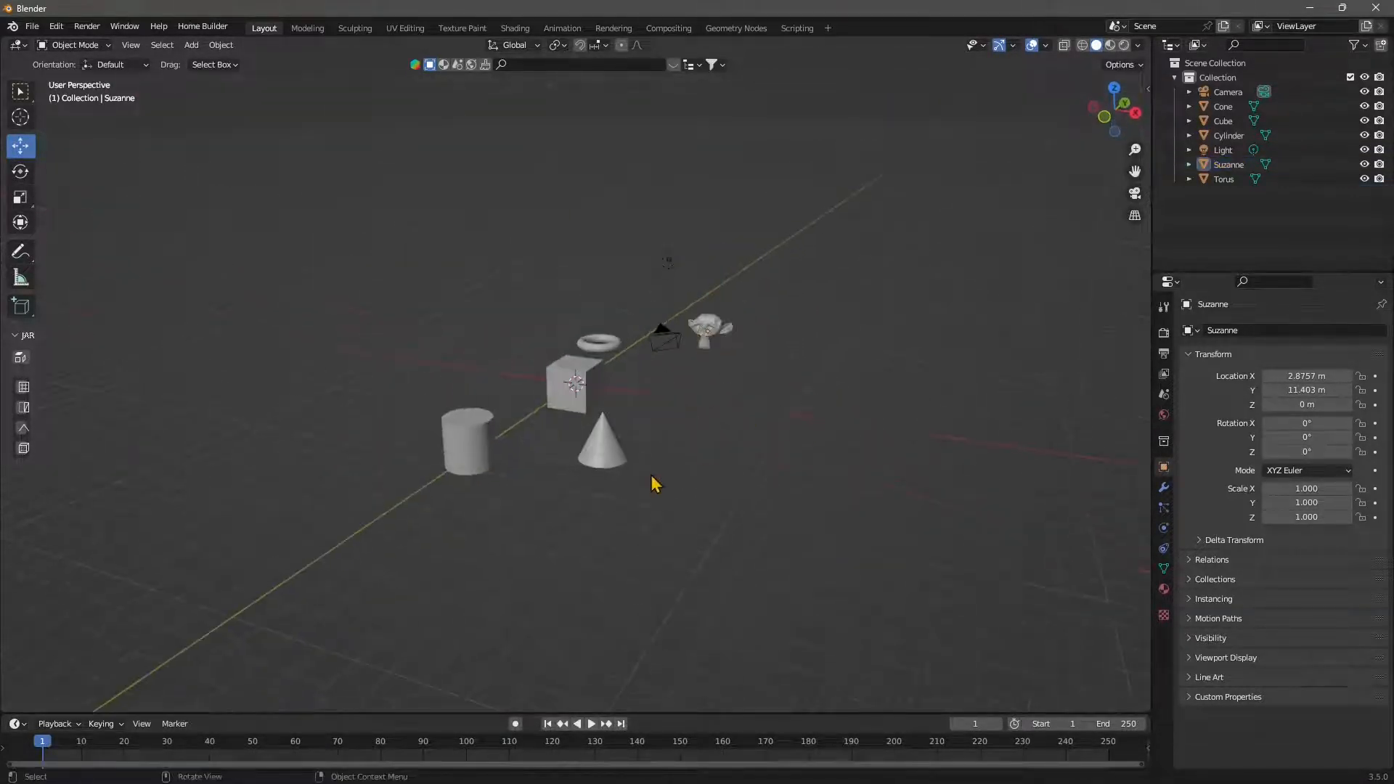
pyautogui.moveTo(657, 489); pyautogui.dragTo(810, 487, button='middle')
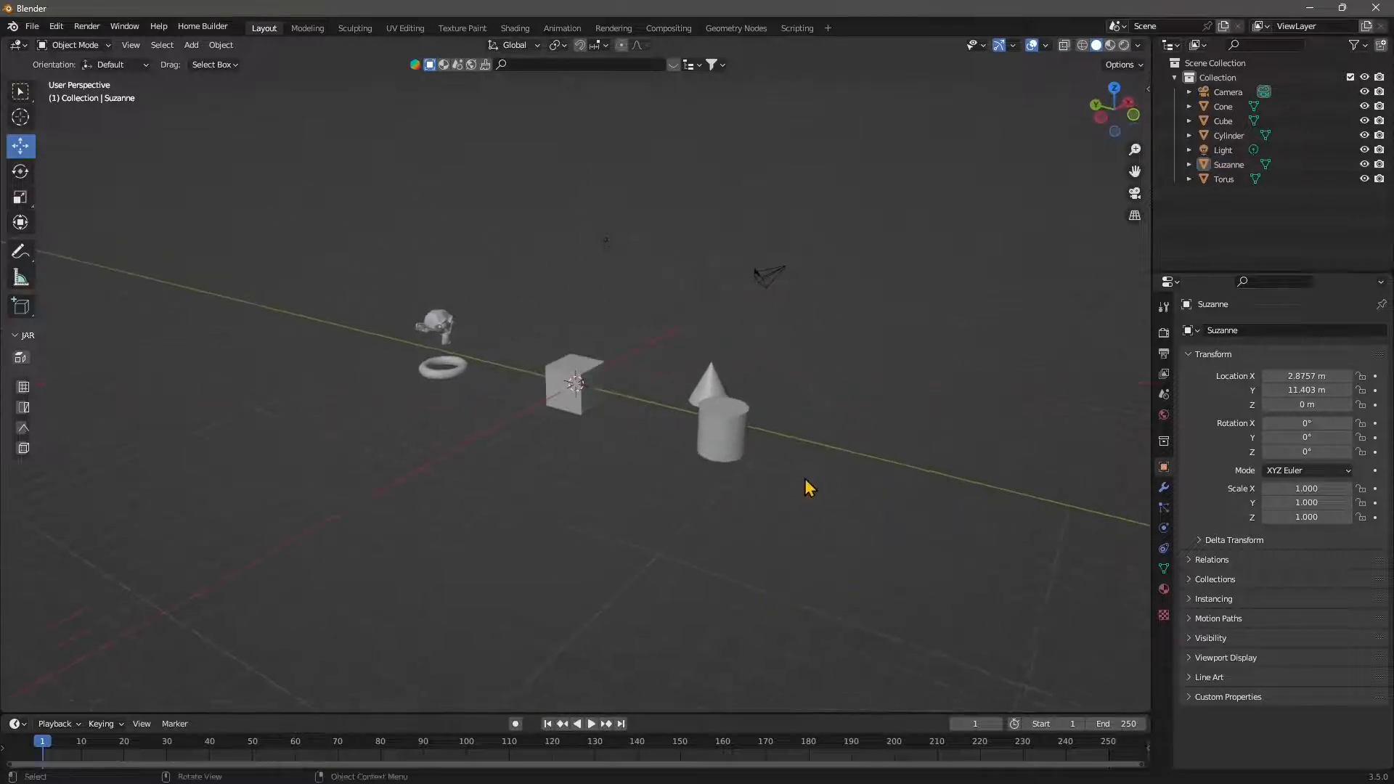
# - Search the add-on preferences for "alig", enable the Object: Align Tools add-on and expand its details
pyautogui.click(56, 26)
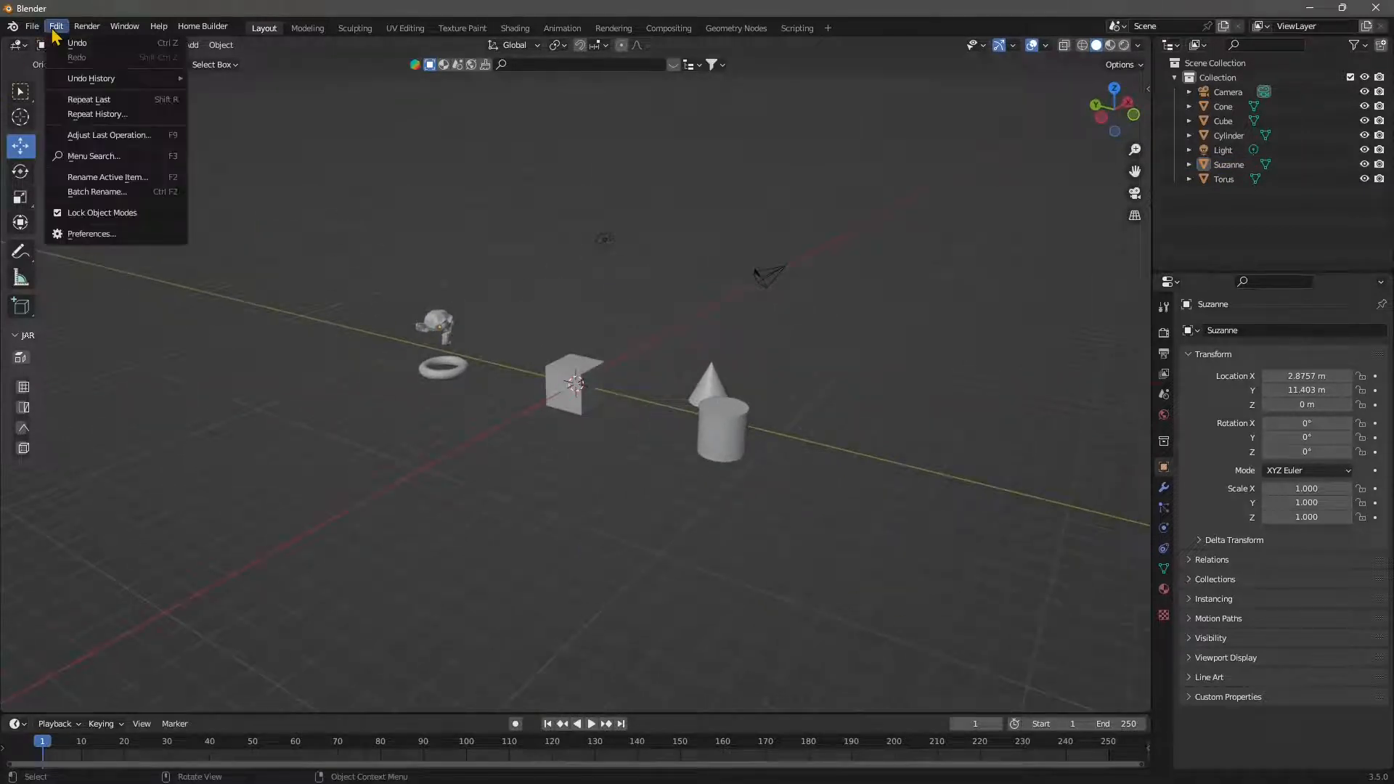
pyautogui.click(96, 234)
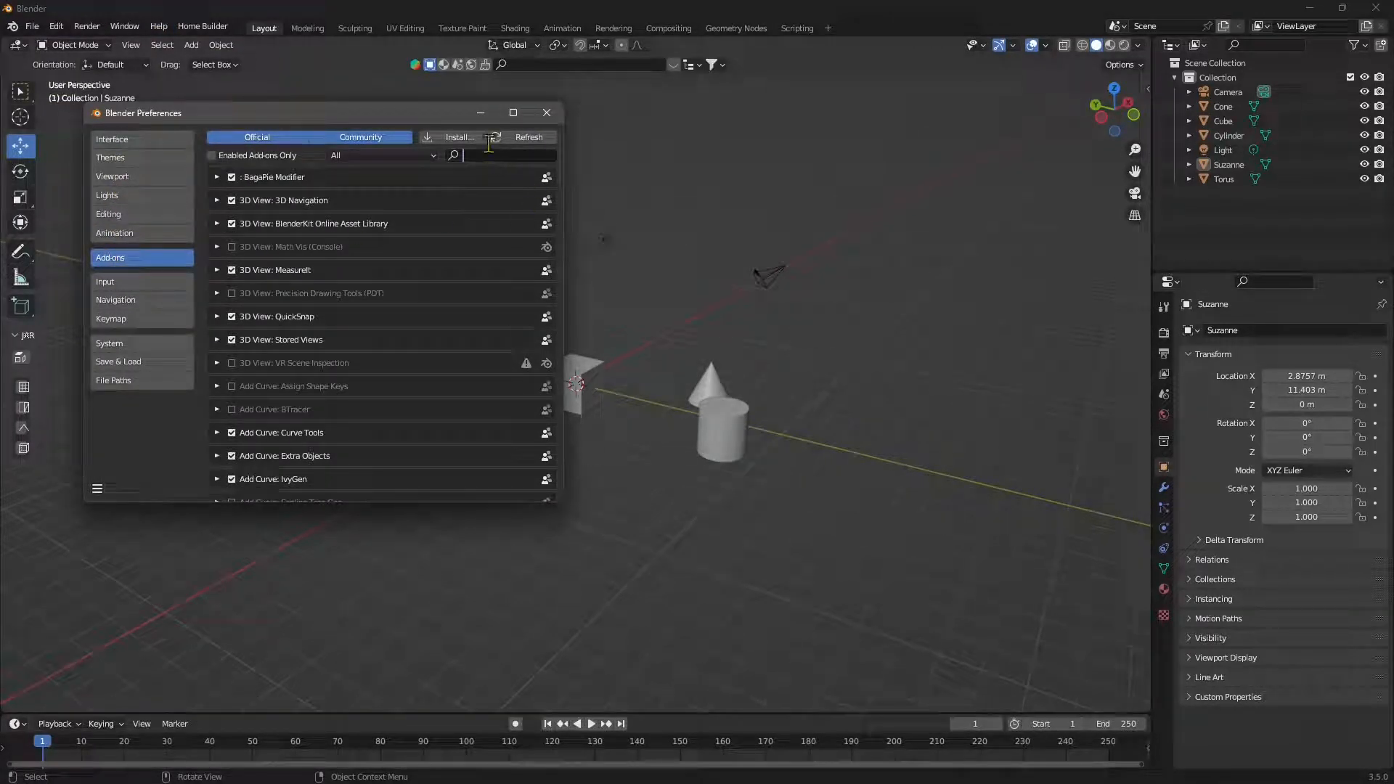
pyautogui.write('al')
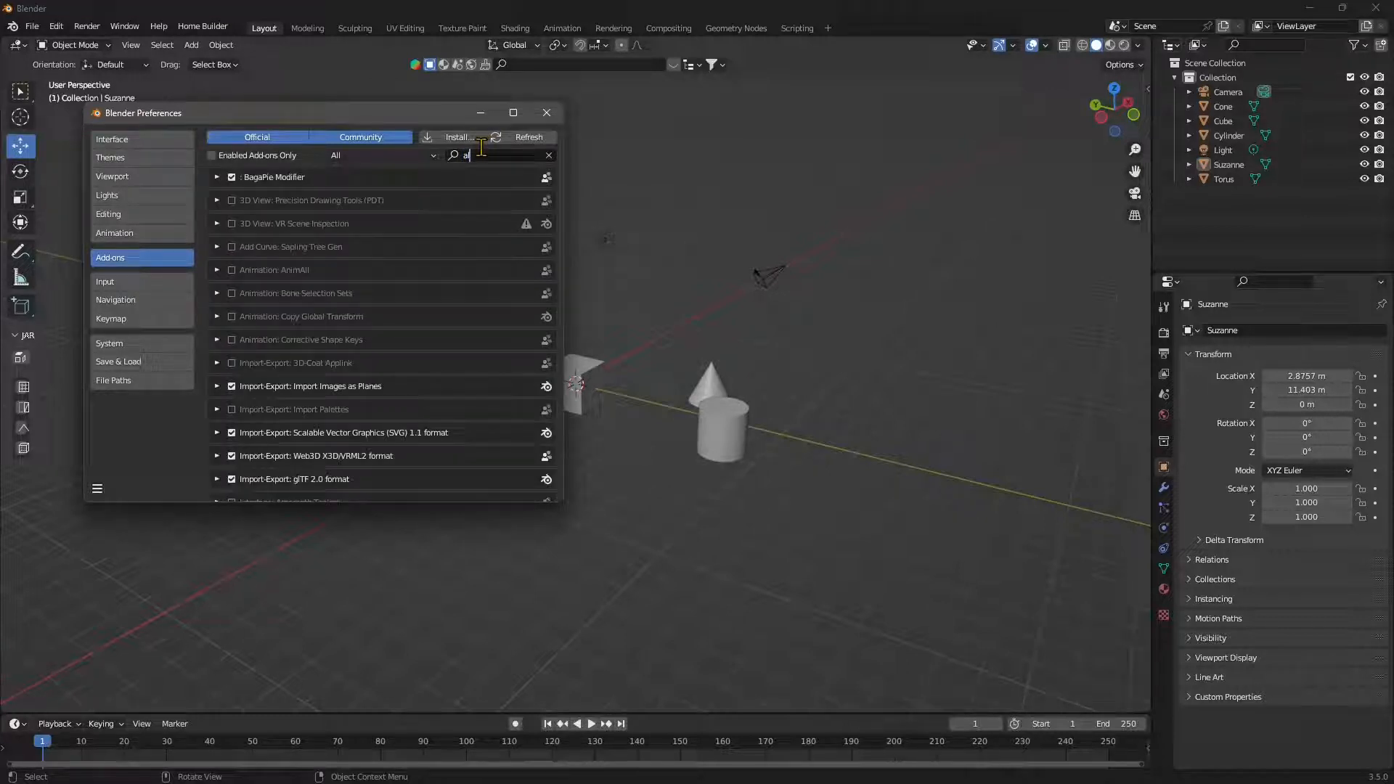
pyautogui.write('ig')
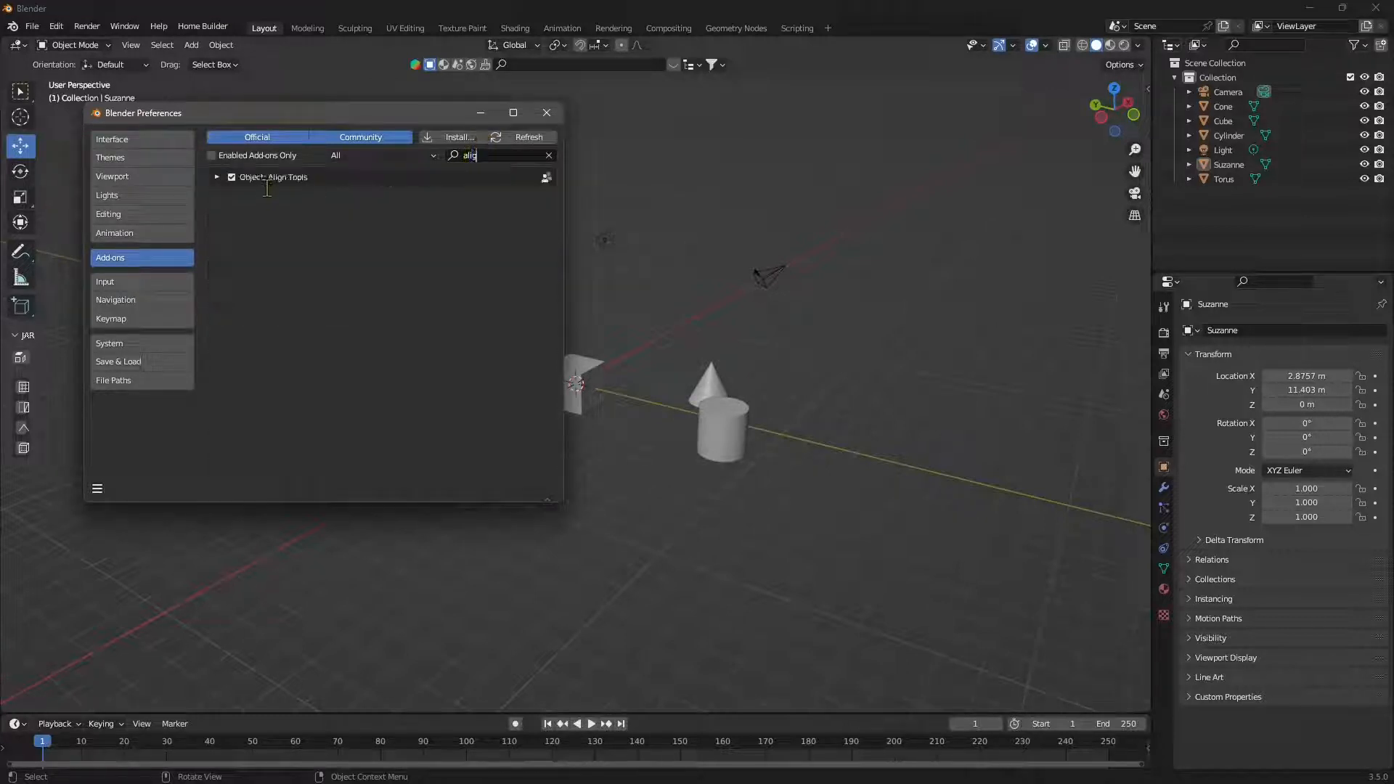
pyautogui.click(231, 178)
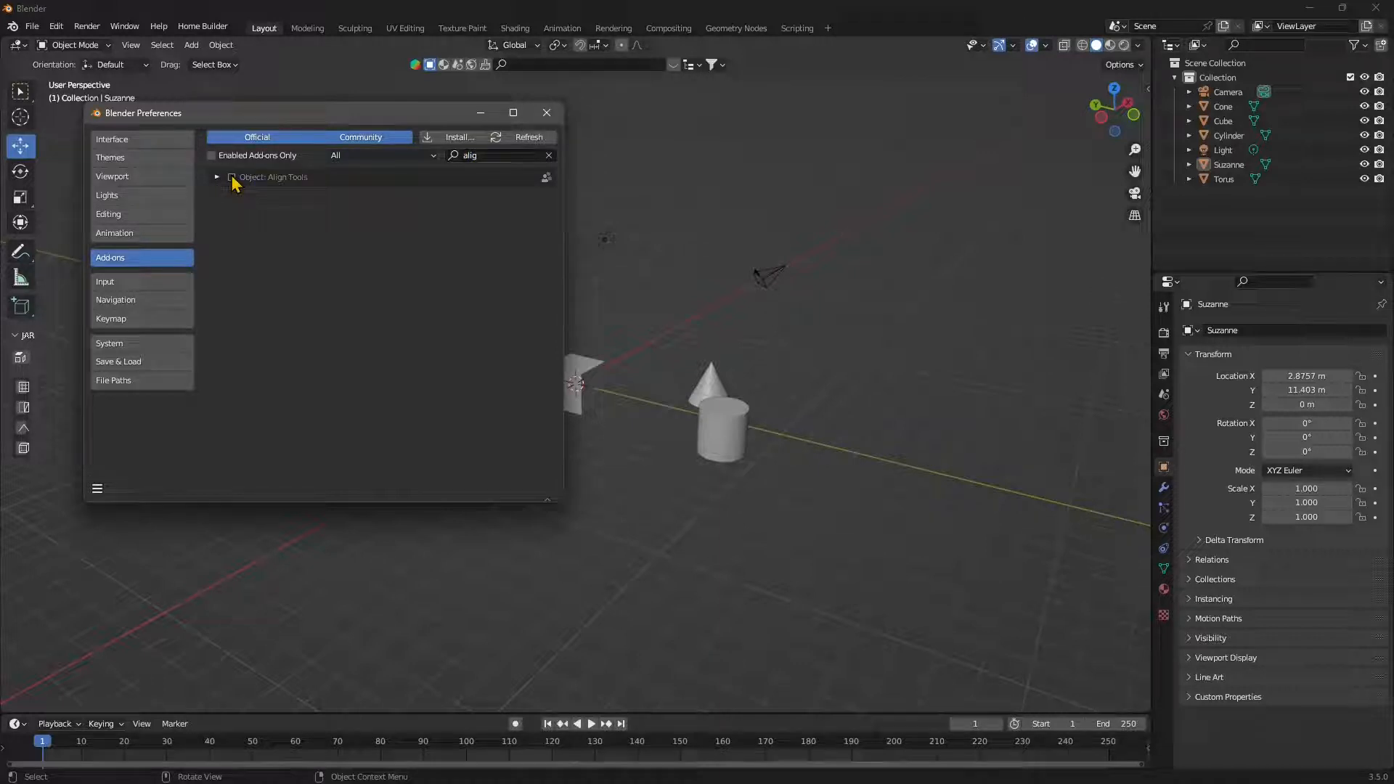
pyautogui.click(217, 178)
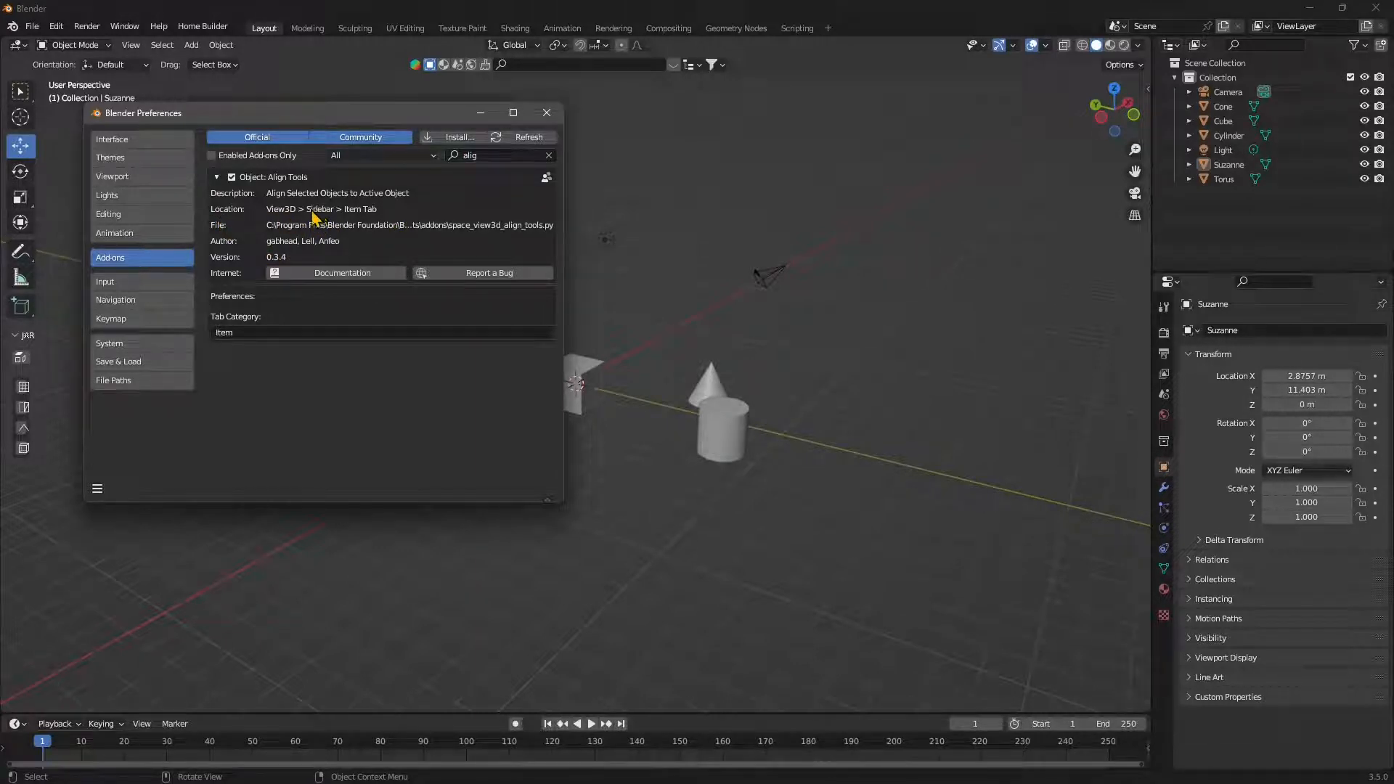
pyautogui.click(547, 113)
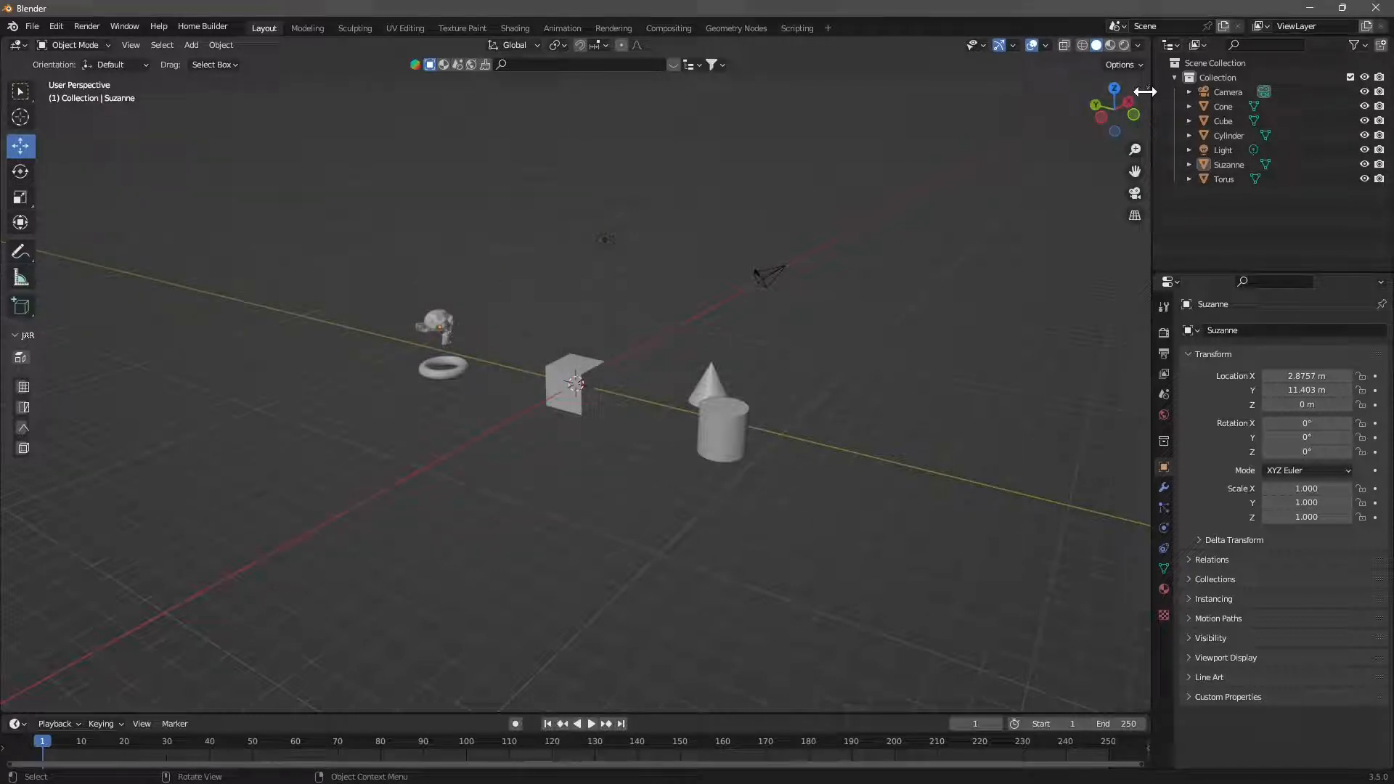
# - Show the item properties in the viewport sidebar, expand the Align Tools section and collapse the Transform section
pyautogui.moveTo(1145, 92); pyautogui.dragTo(991, 145)
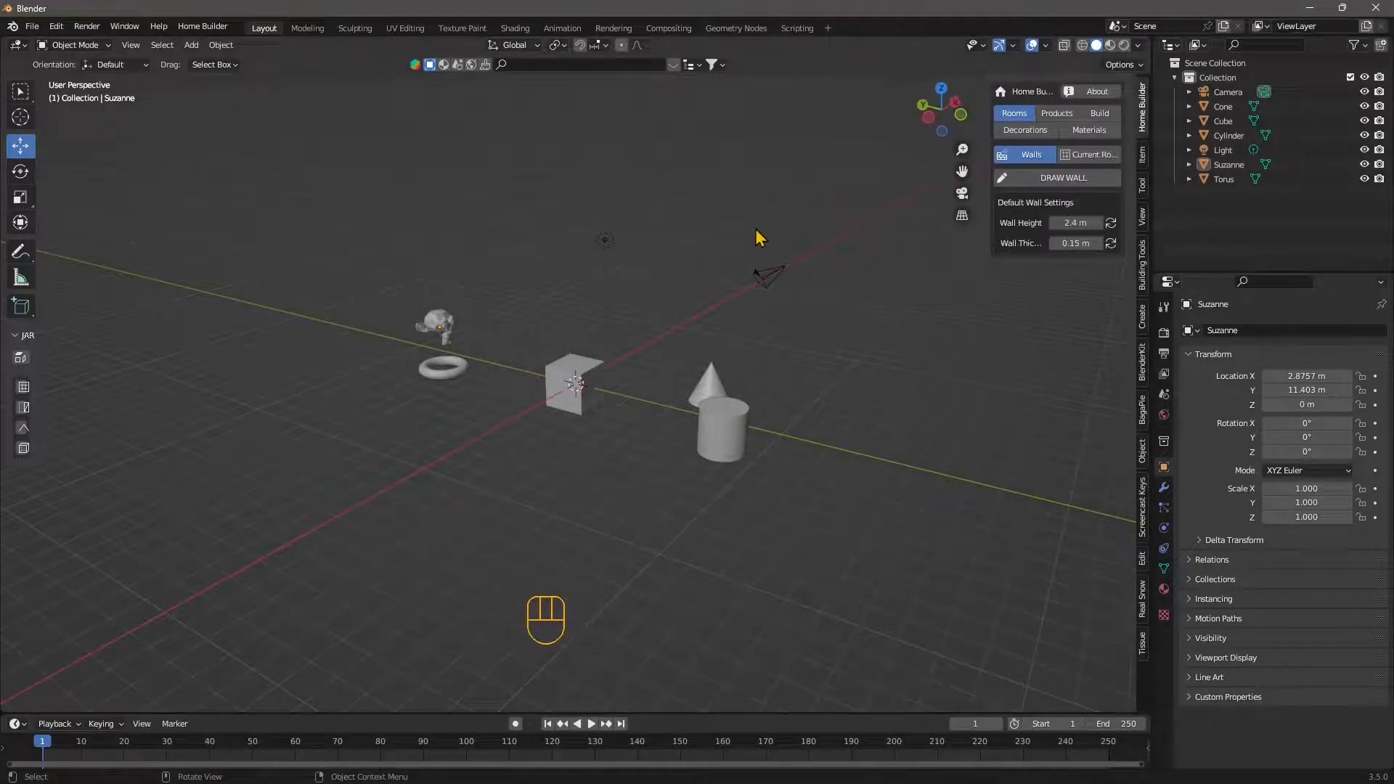
pyautogui.click(1143, 160)
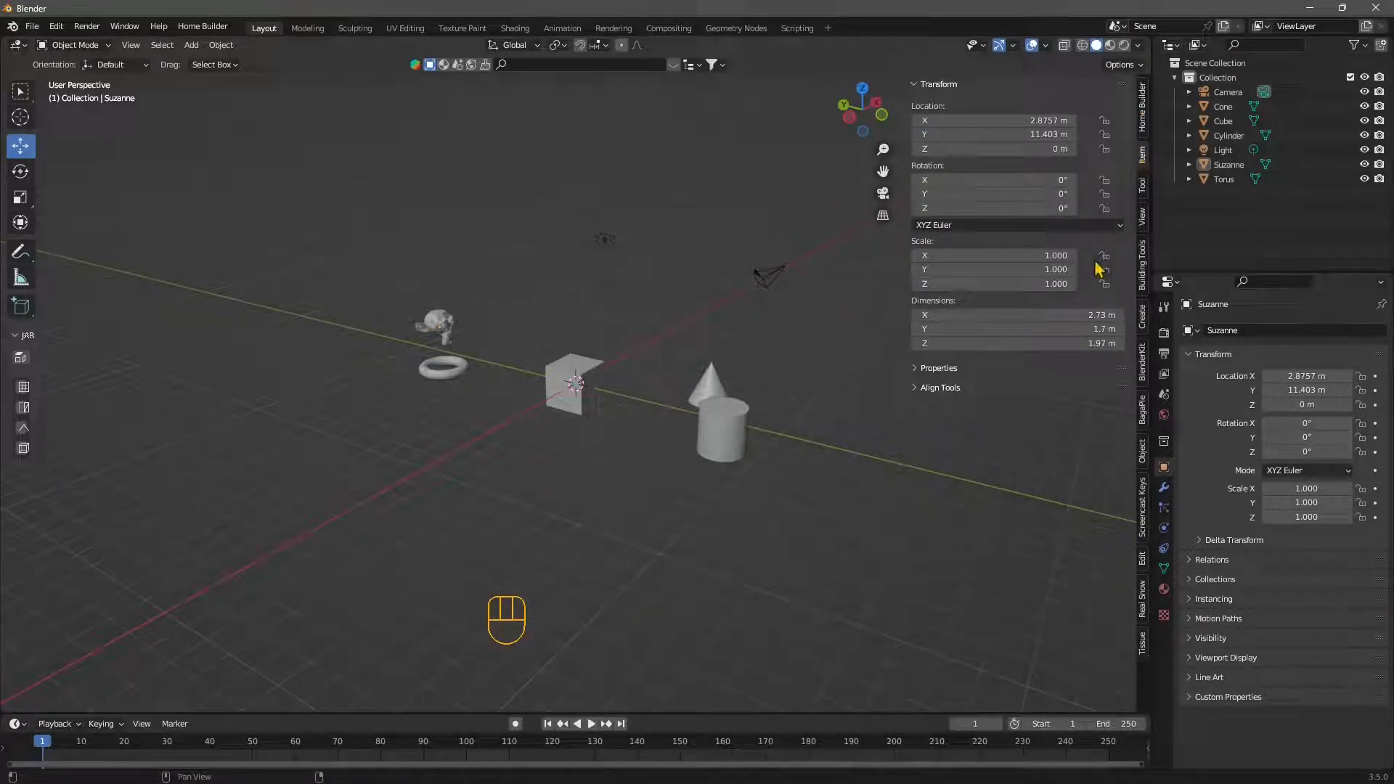
pyautogui.click(952, 390)
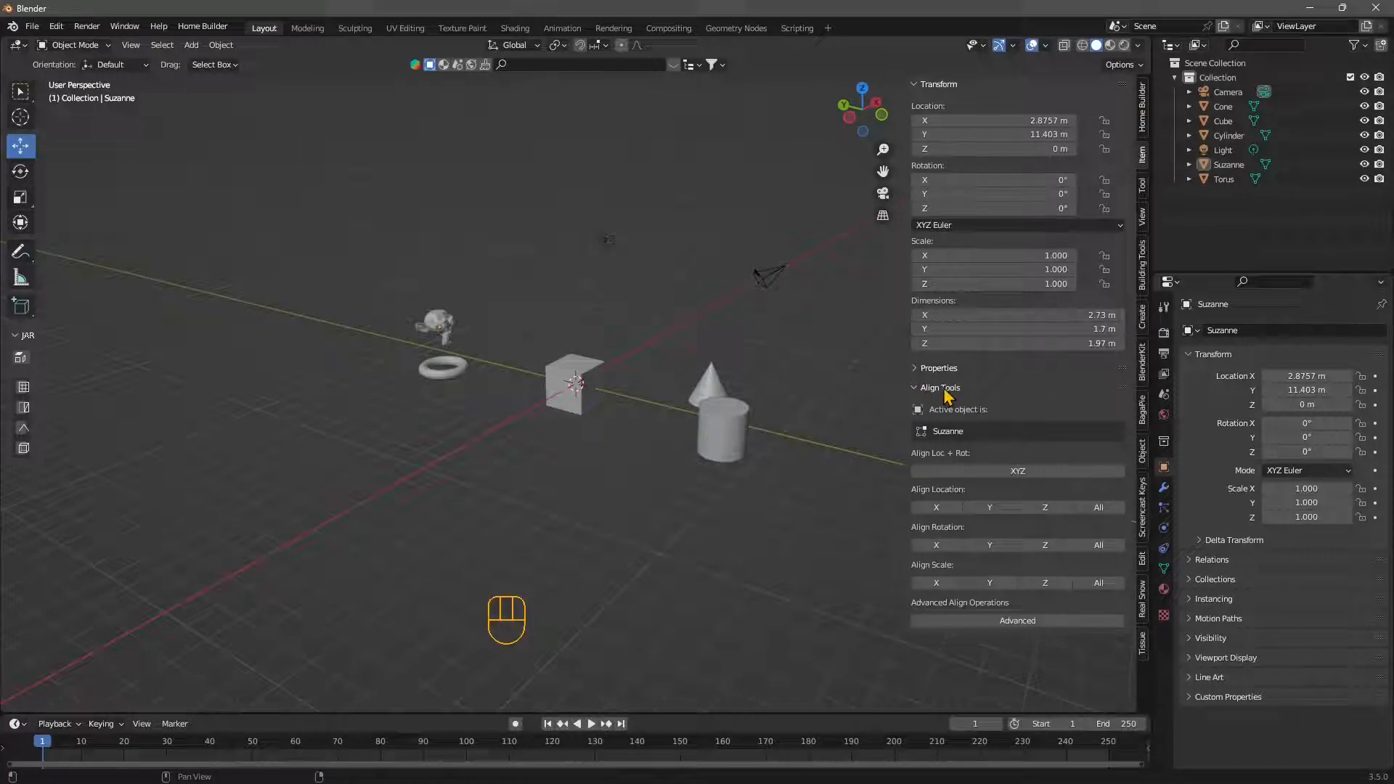
pyautogui.click(947, 86)
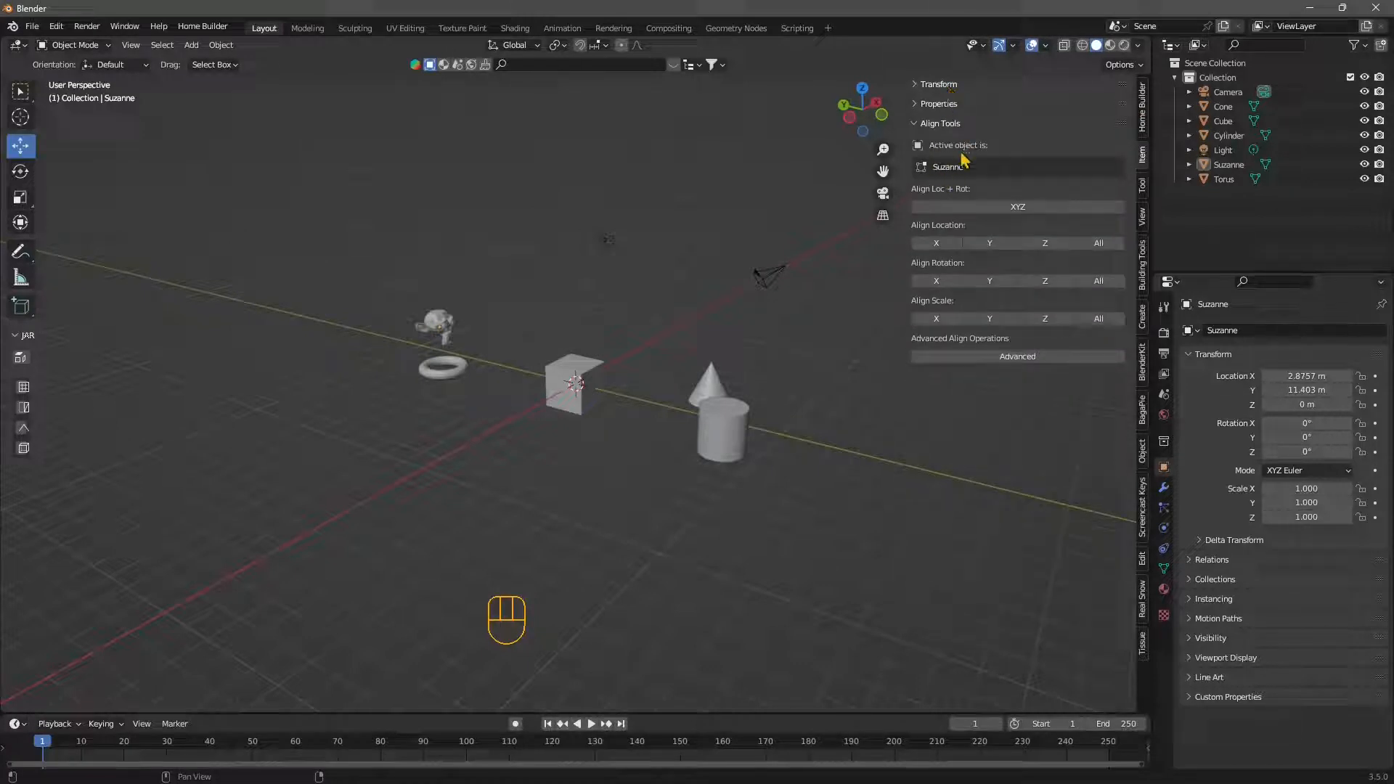
# - Select the cube, torus, cone and cylinder one after another to check the active object shown in Align Tools
pyautogui.click(594, 394)
pyautogui.click(443, 368)
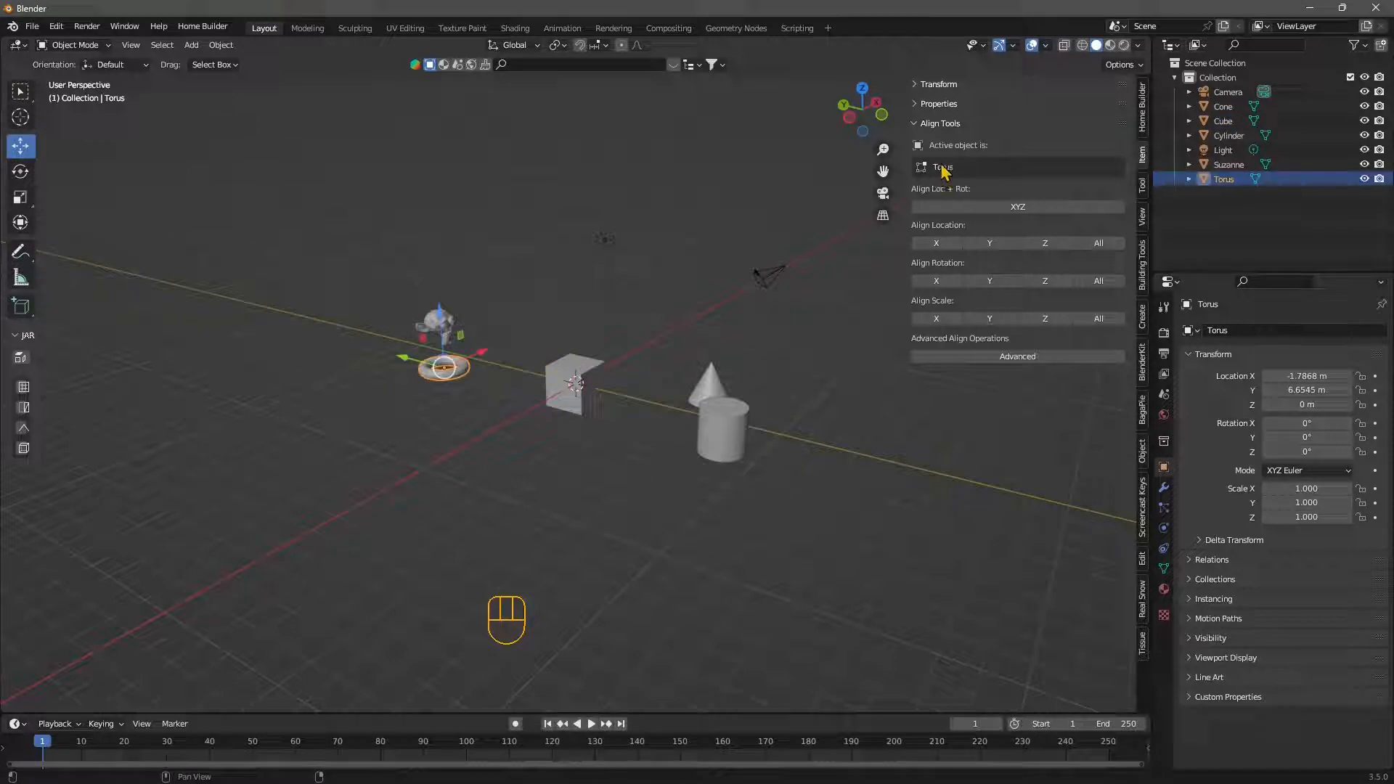
pyautogui.click(700, 392)
pyautogui.click(711, 439)
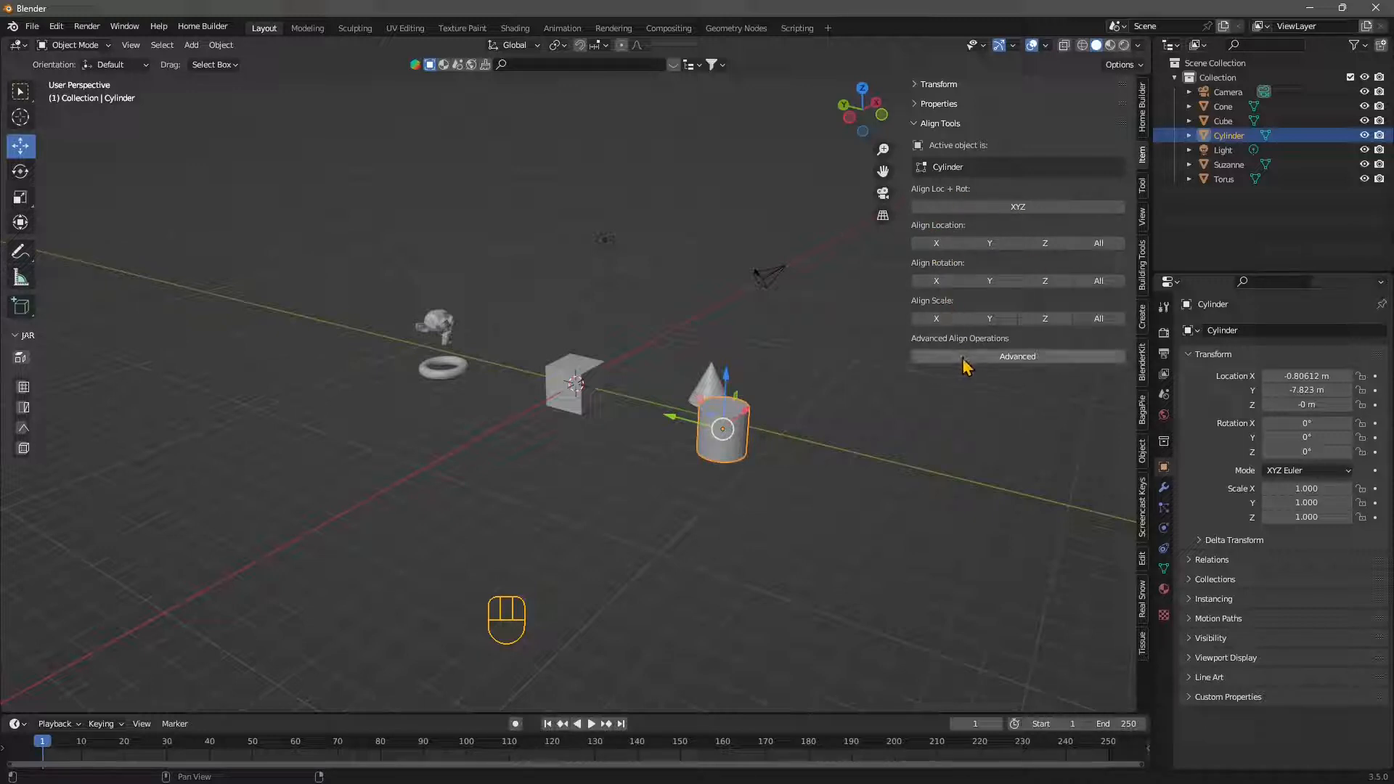
# - Scale the cone up uniformly to about 1.652
pyautogui.moveTo(657, 445); pyautogui.dragTo(694, 489, button='middle')
pyautogui.click(701, 392)
pyautogui.moveTo(721, 385); pyautogui.dragTo(553, 421, button='middle')
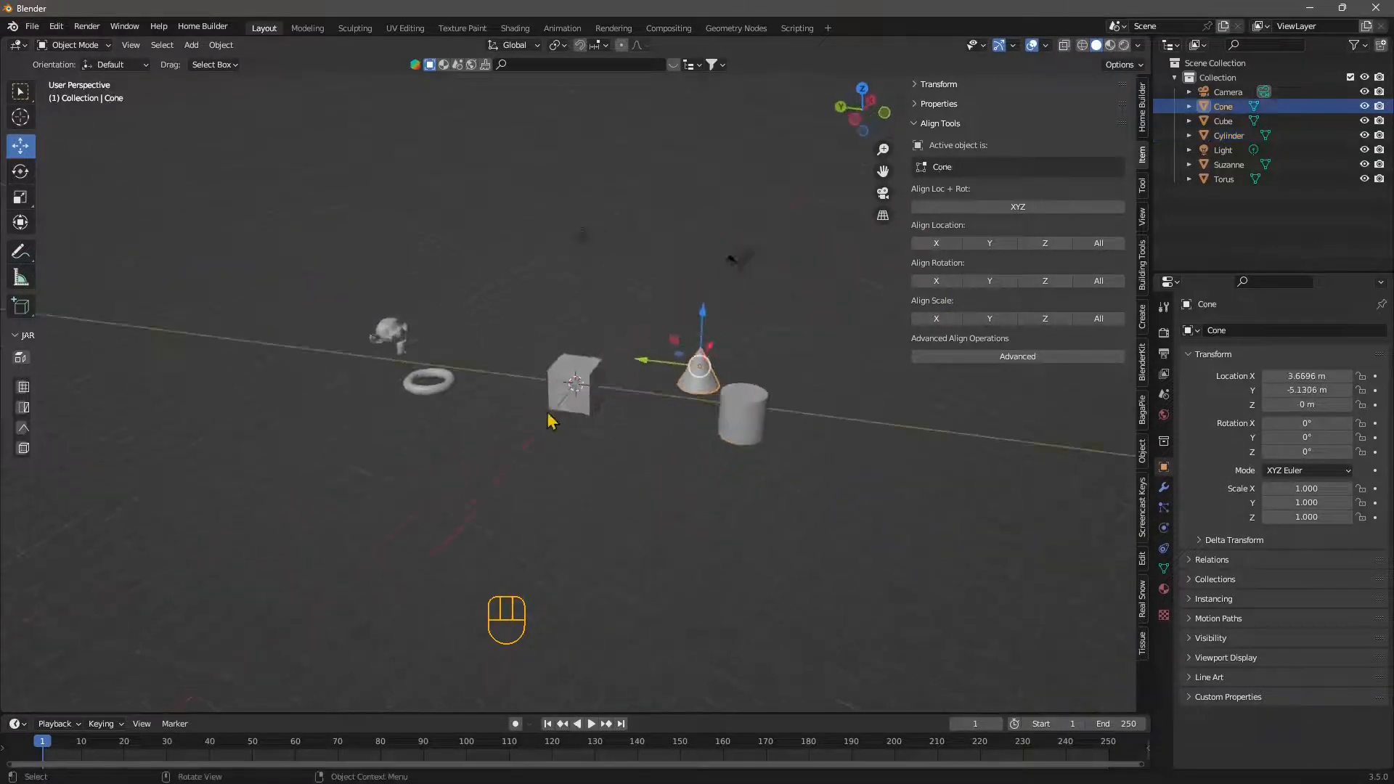
pyautogui.click(20, 197)
pyautogui.moveTo(635, 361); pyautogui.dragTo(585, 392)
# - Rotate the cube about the Z axis by about 43.7° and deselect it
pyautogui.moveTo(661, 504); pyautogui.dragTo(523, 389, button='middle')
pyautogui.click(571, 382)
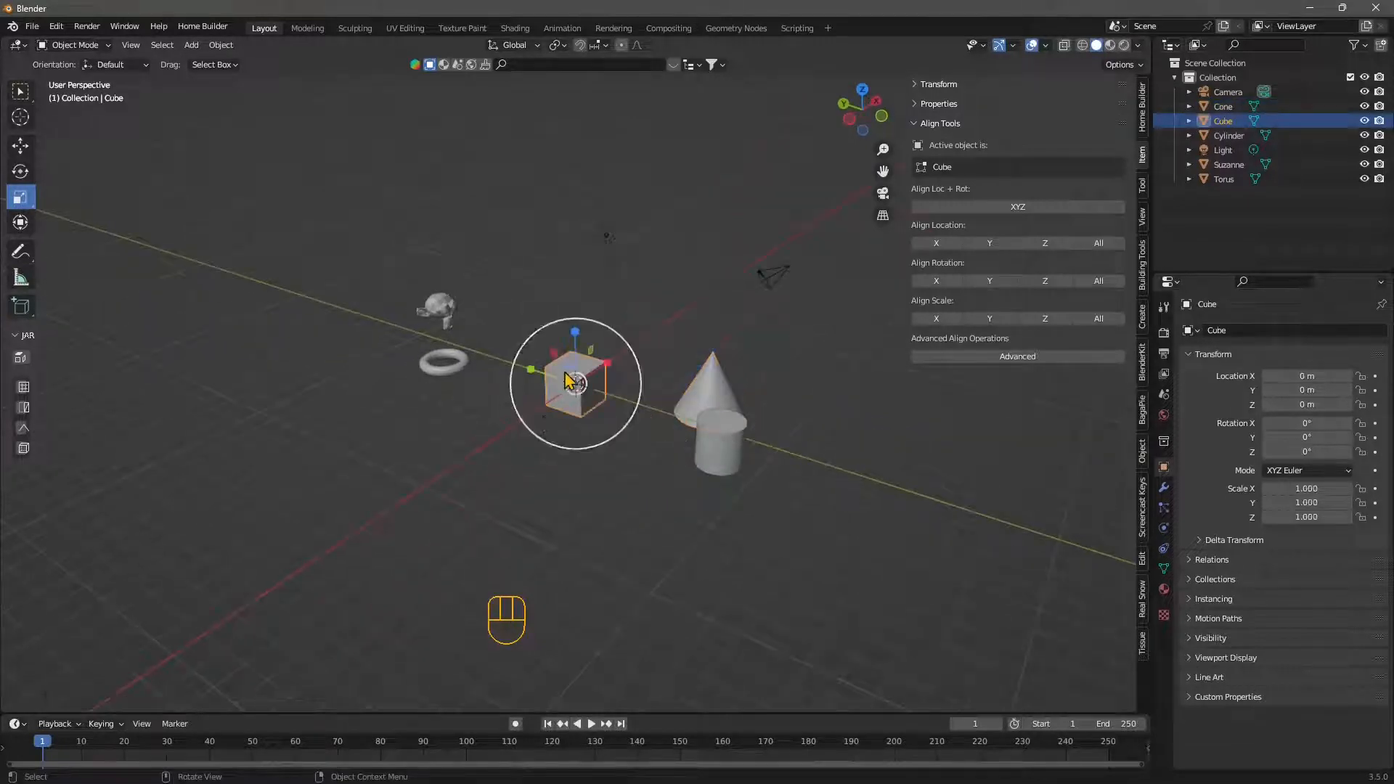
pyautogui.click(20, 171)
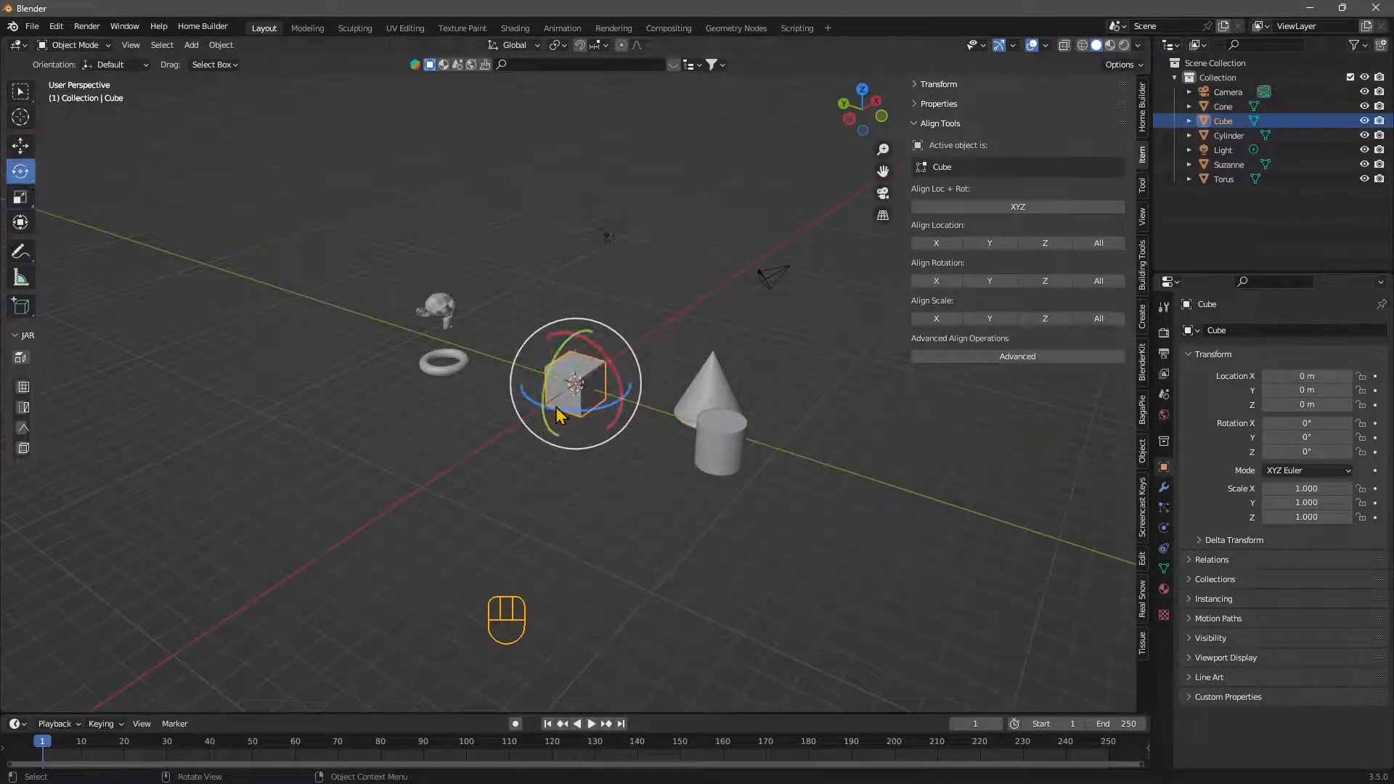
pyautogui.moveTo(563, 414); pyautogui.dragTo(578, 520)
pyautogui.click(578, 520)
# - Select the monkey, torus, cube and cone together, adding the cylinder last as the active object
pyautogui.moveTo(579, 520); pyautogui.dragTo(710, 579, button='middle')
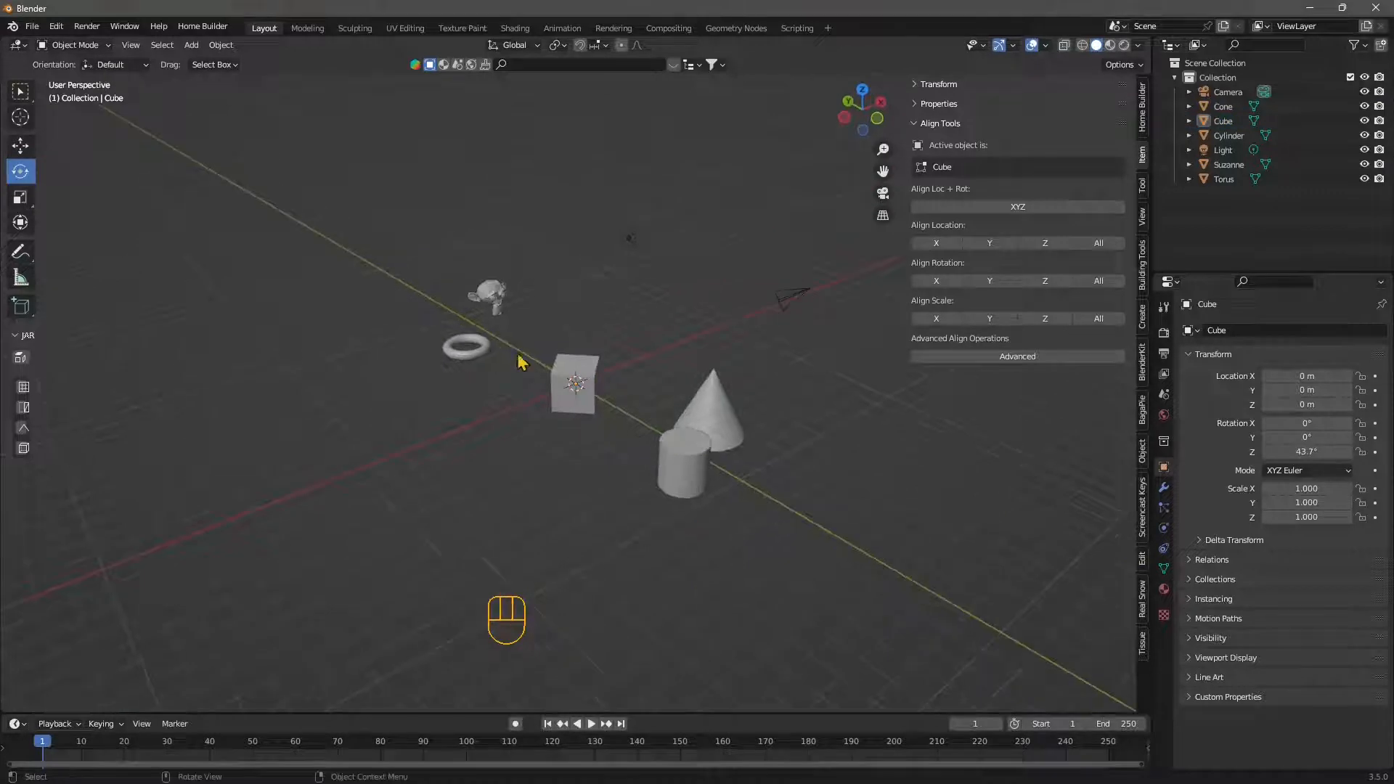
pyautogui.click(494, 301)
pyautogui.keyDown('shift'); pyautogui.click(507, 367); pyautogui.keyUp('shift')
pyautogui.keyDown('shift'); pyautogui.click(575, 385); pyautogui.keyUp('shift')
pyautogui.keyDown('shift'); pyautogui.click(710, 414); pyautogui.keyUp('shift')
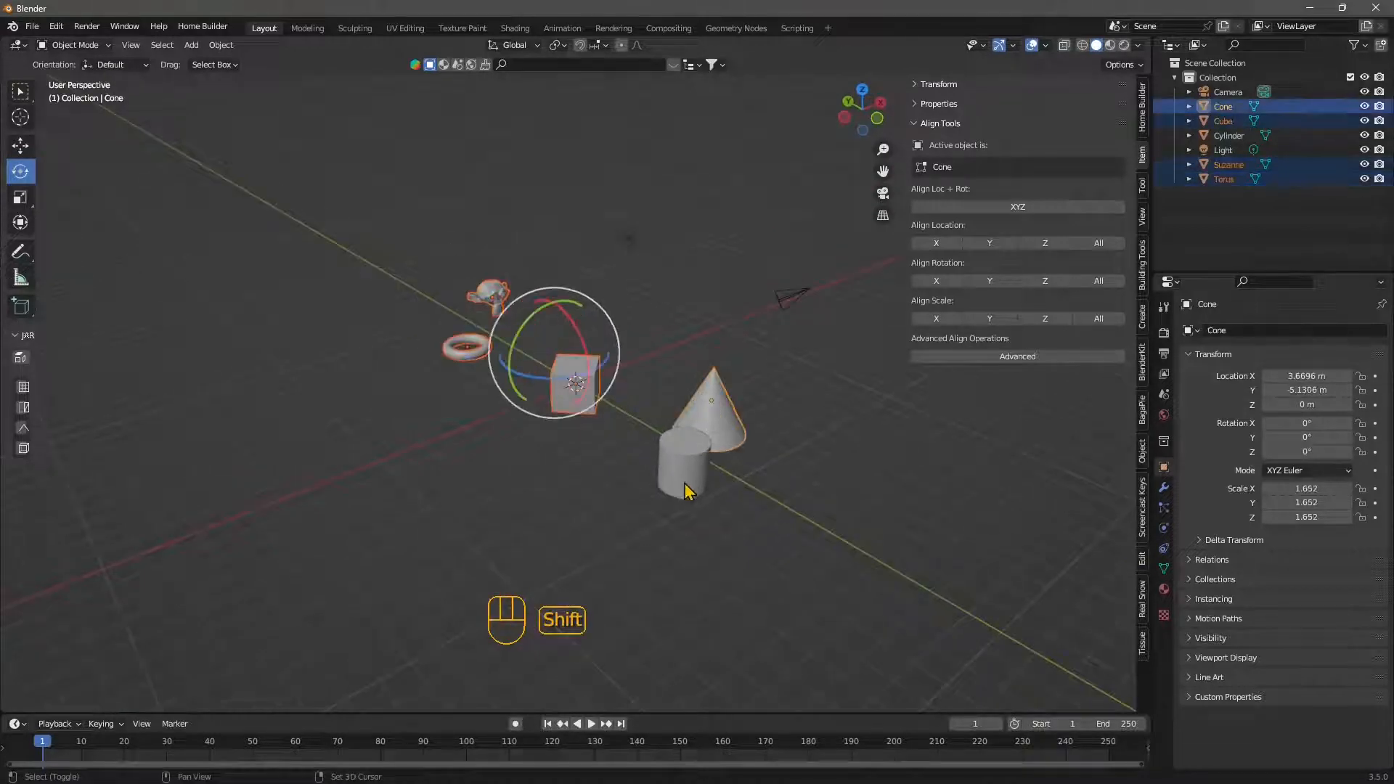
pyautogui.keyDown('shift'); pyautogui.click(683, 472); pyautogui.keyUp('shift')
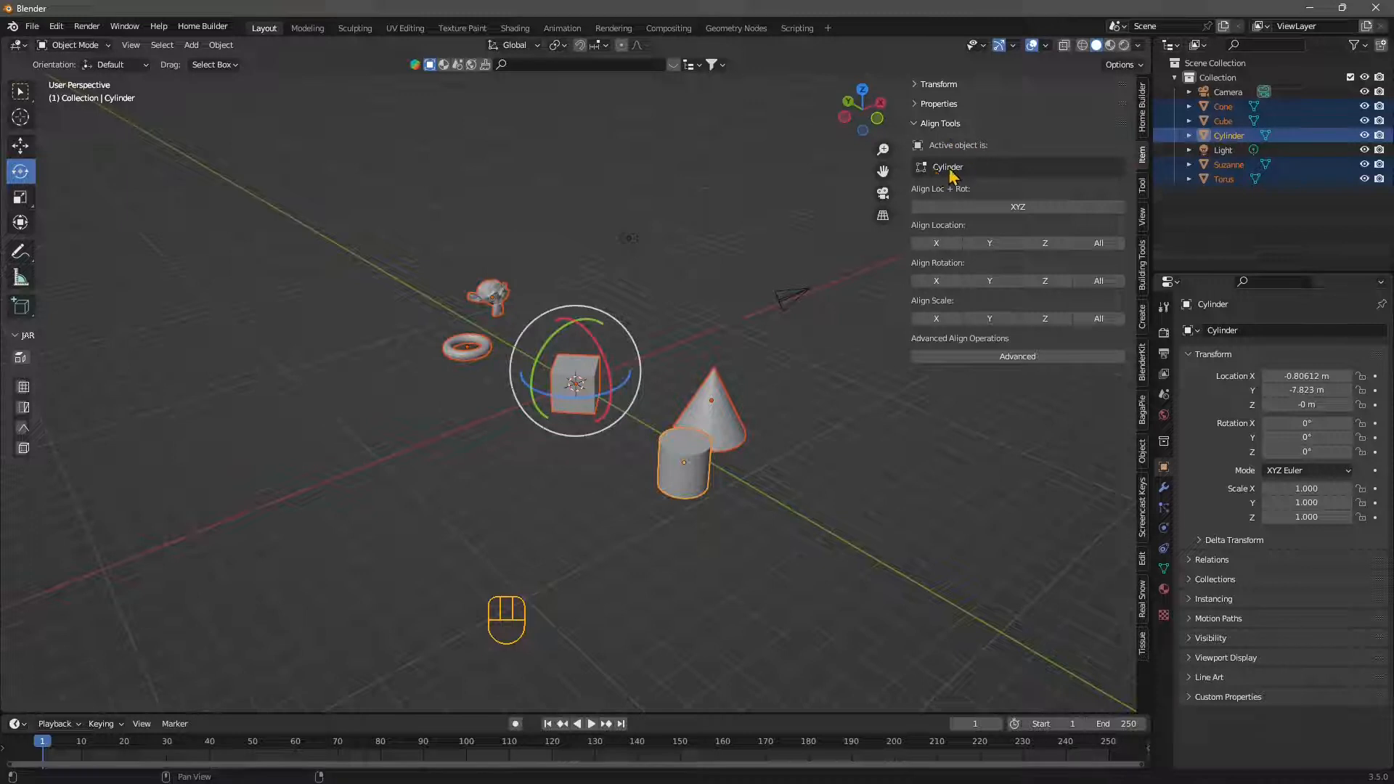
pyautogui.moveTo(715, 541); pyautogui.dragTo(738, 585, button='middle')
pyautogui.moveTo(798, 395); pyautogui.dragTo(856, 393, button='middle')
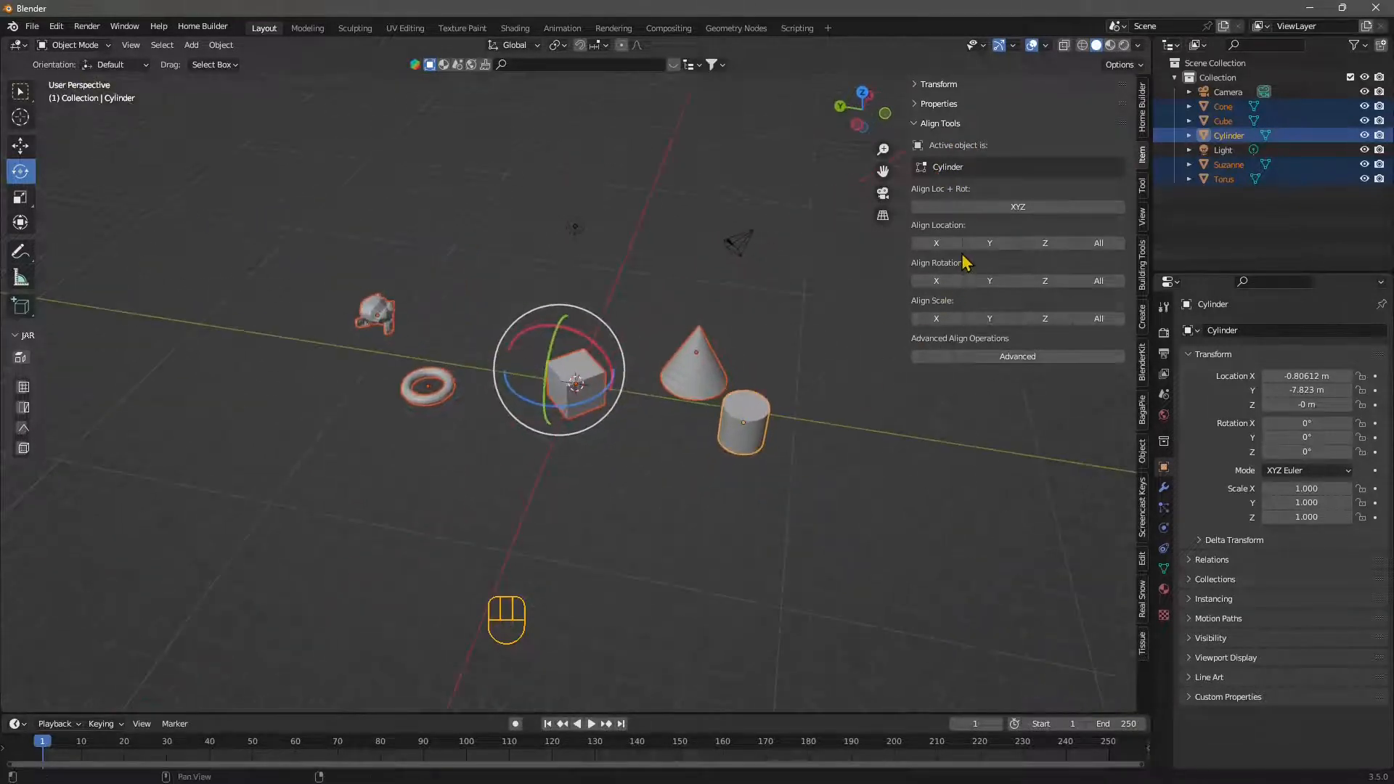
# - Try aligning the selected objects' Y location to the cylinder, inspect the arrangement, and undo it
pyautogui.click(1005, 244)
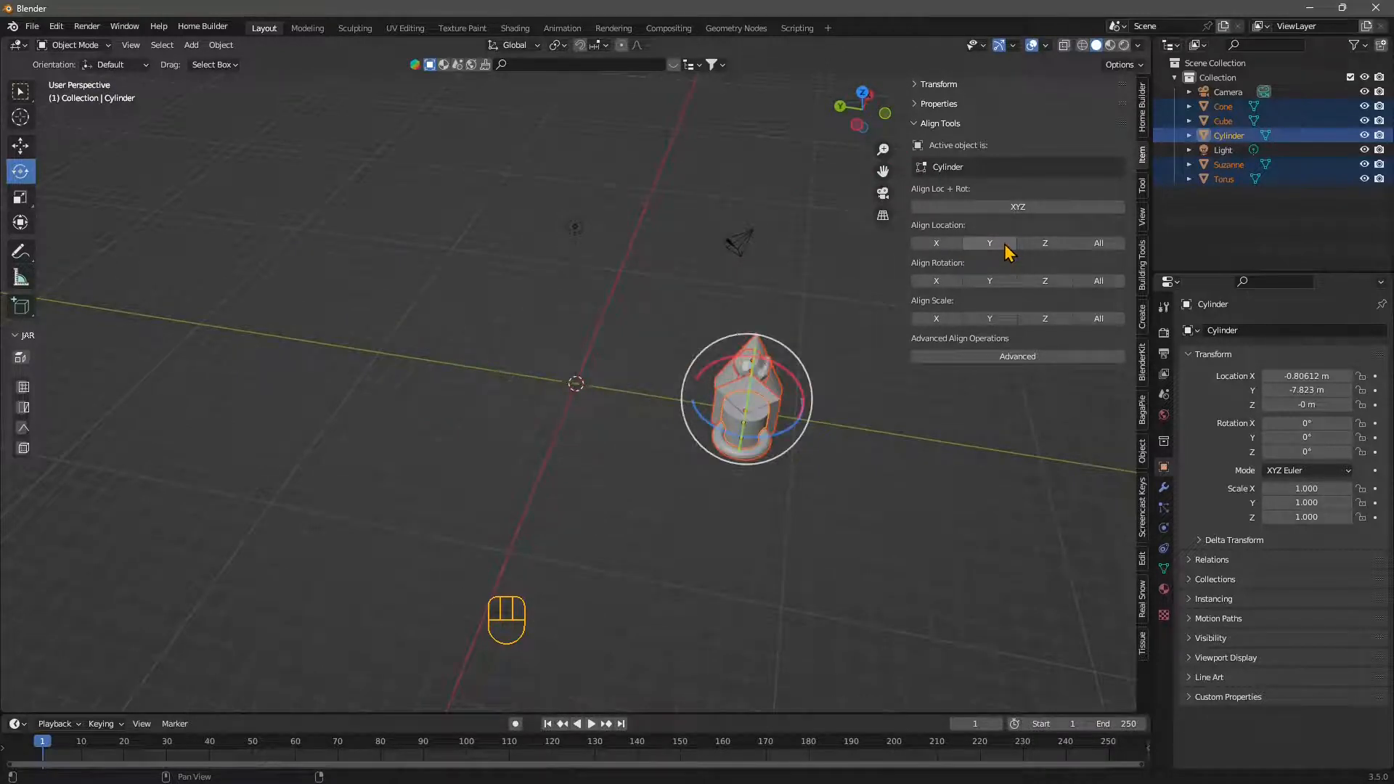
pyautogui.moveTo(678, 570); pyautogui.dragTo(763, 544, button='middle')
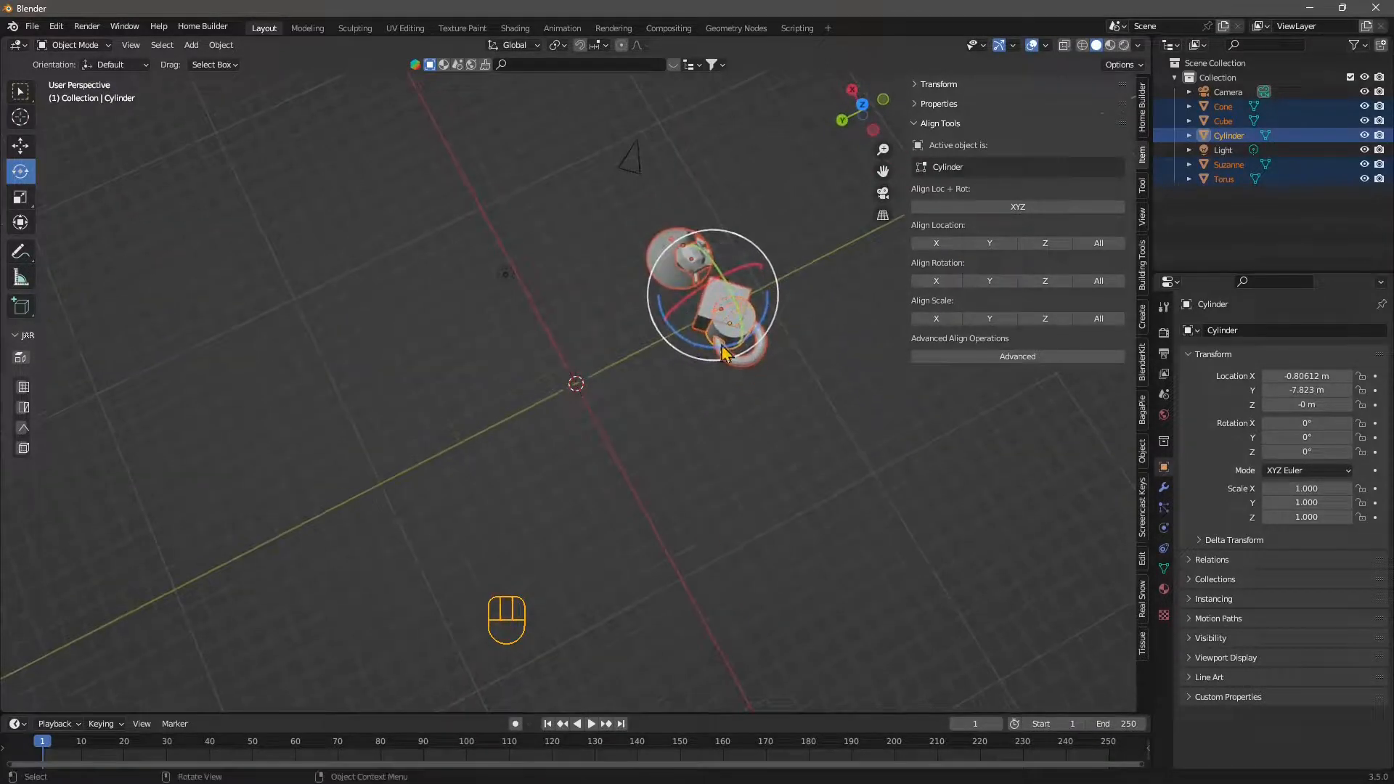
pyautogui.moveTo(803, 445); pyautogui.dragTo(732, 410, button='middle')
pyautogui.hotkey('ctrl', 'z')
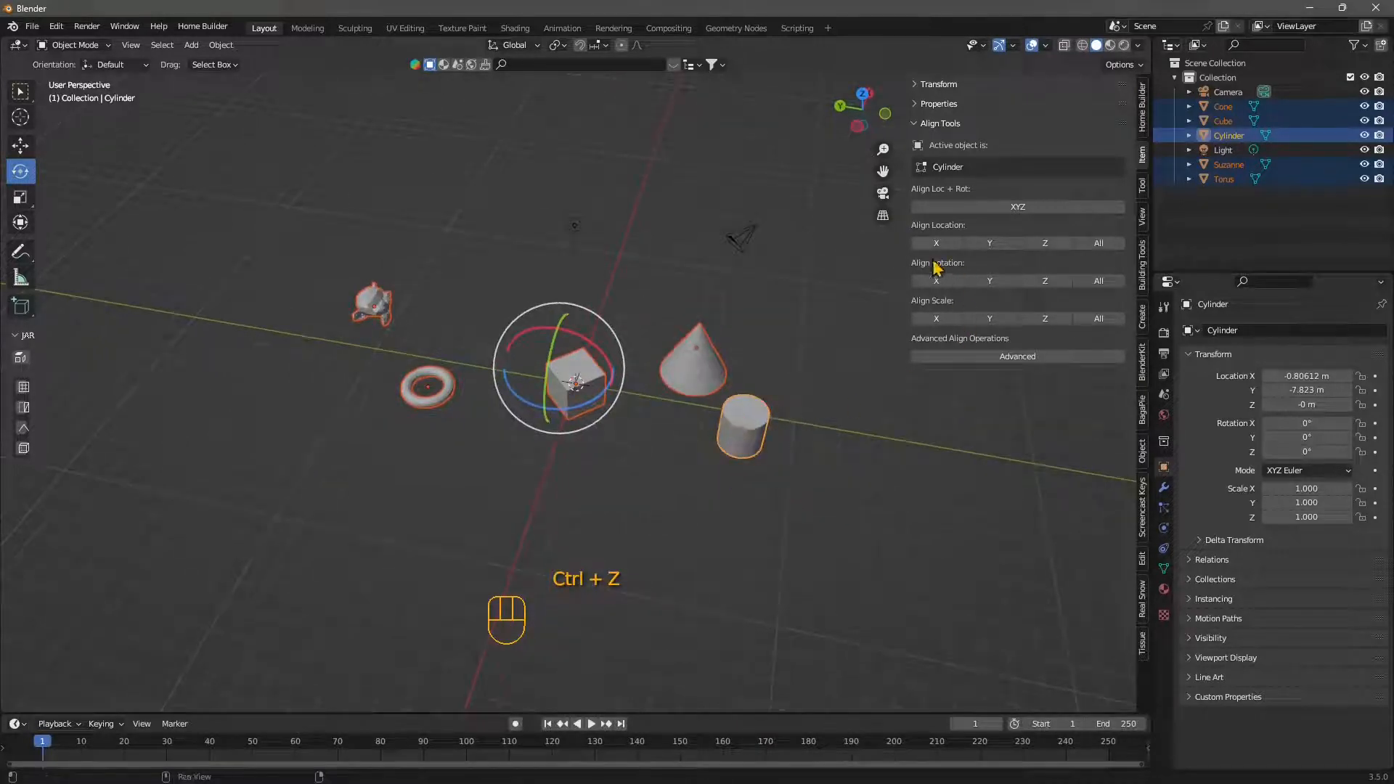
# - Try aligning the selected objects' X location to the cylinder, inspect the row from above, and undo it
pyautogui.click(936, 242)
pyautogui.moveTo(763, 422); pyautogui.dragTo(859, 590, button='middle')
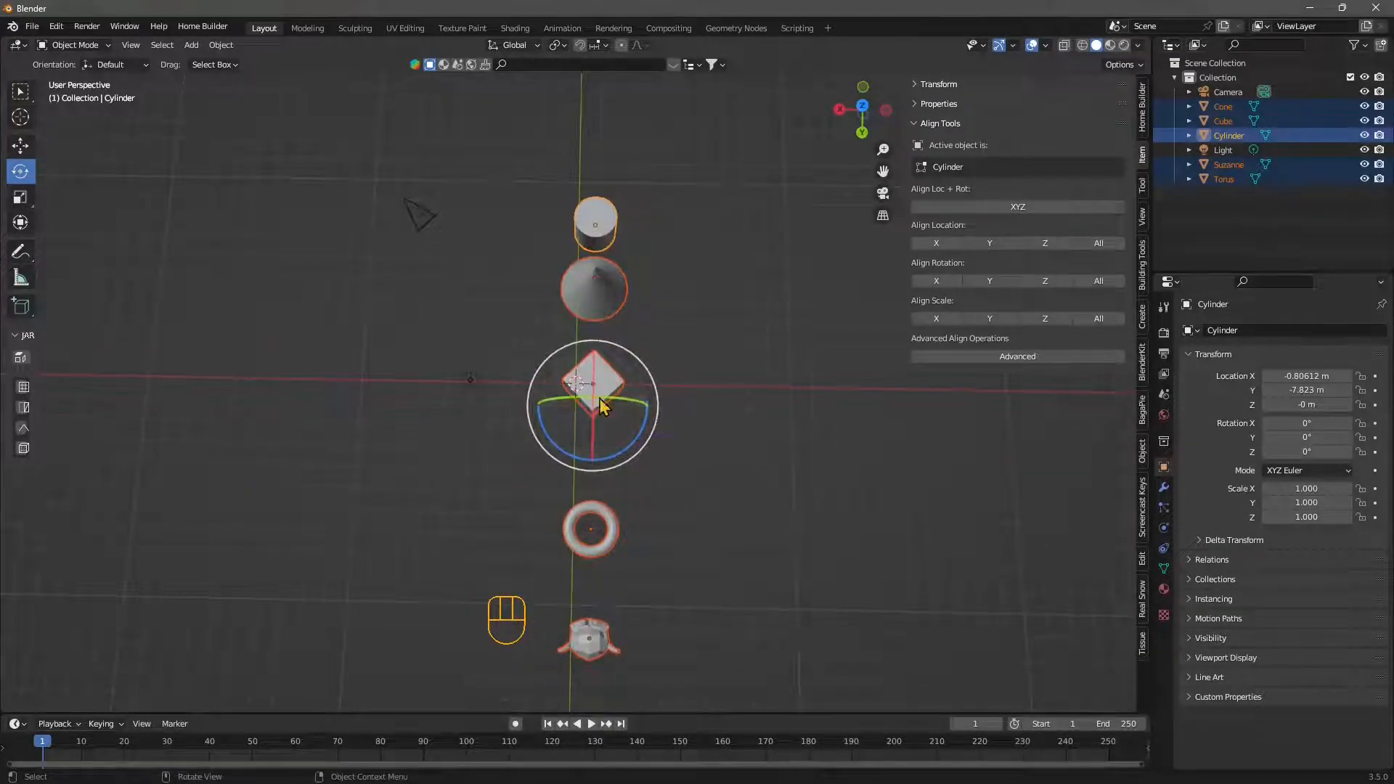
pyautogui.moveTo(767, 616); pyautogui.dragTo(486, 513, button='middle')
pyautogui.hotkey('ctrl', 'z')
pyautogui.moveTo(506, 433); pyautogui.dragTo(682, 469, button='middle')
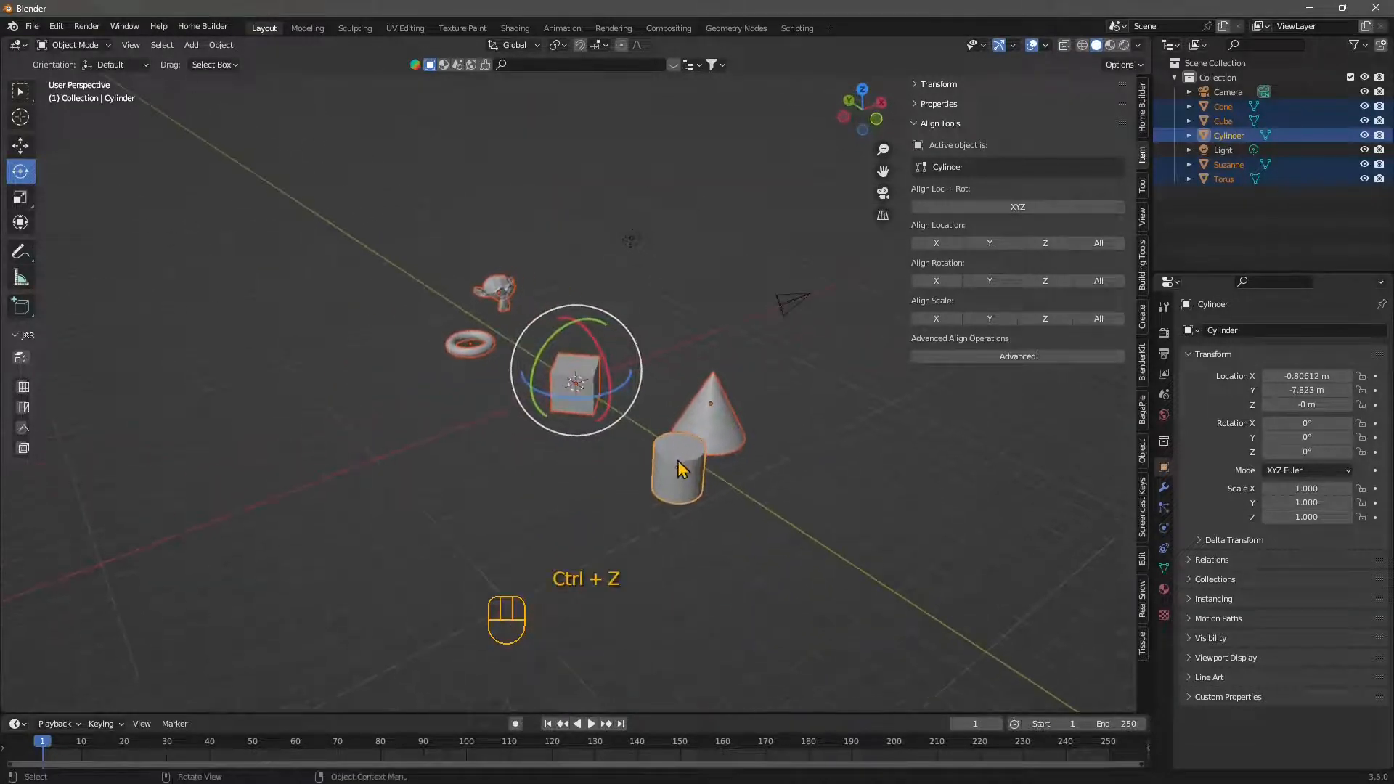
pyautogui.moveTo(563, 514); pyautogui.dragTo(632, 480, button='middle')
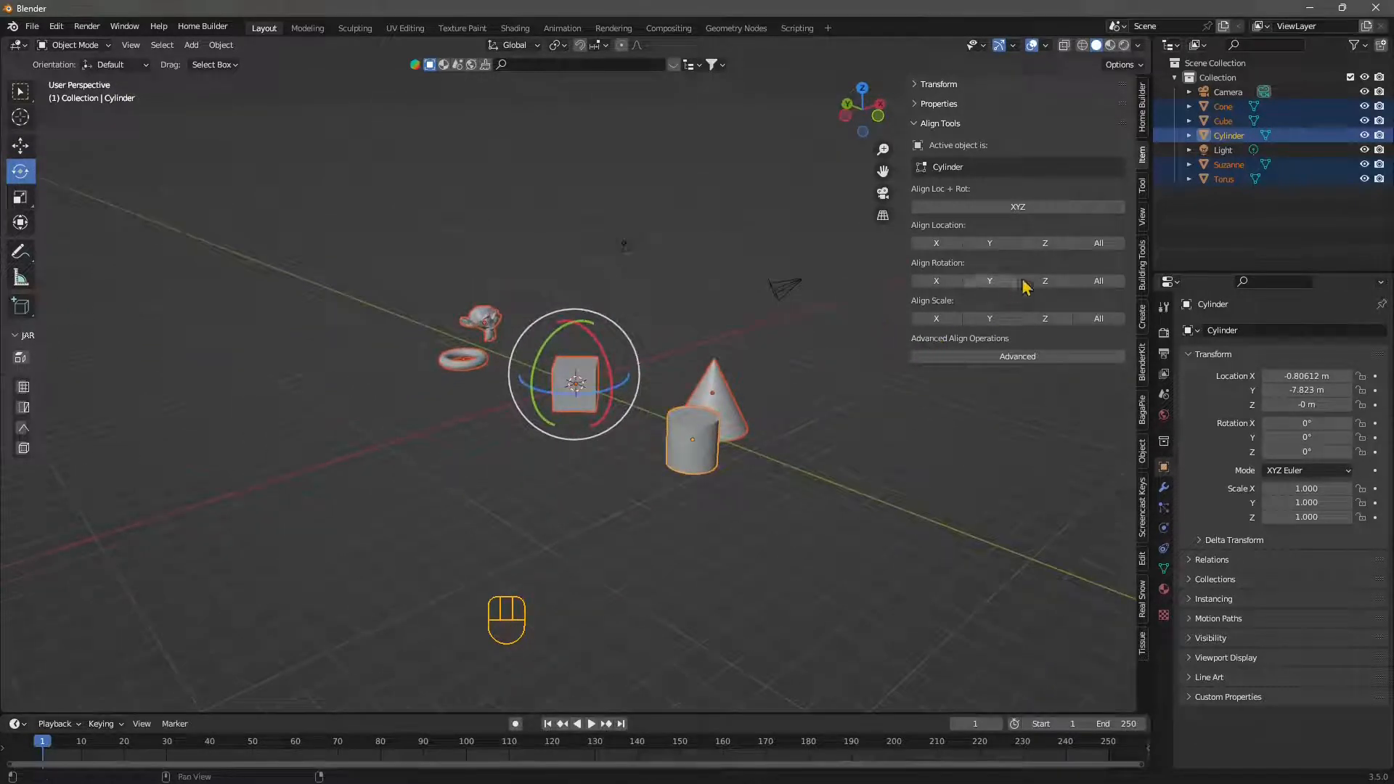
# - Try aligning the selected objects' location to the cylinder on all axes and undo it
pyautogui.click(1098, 244)
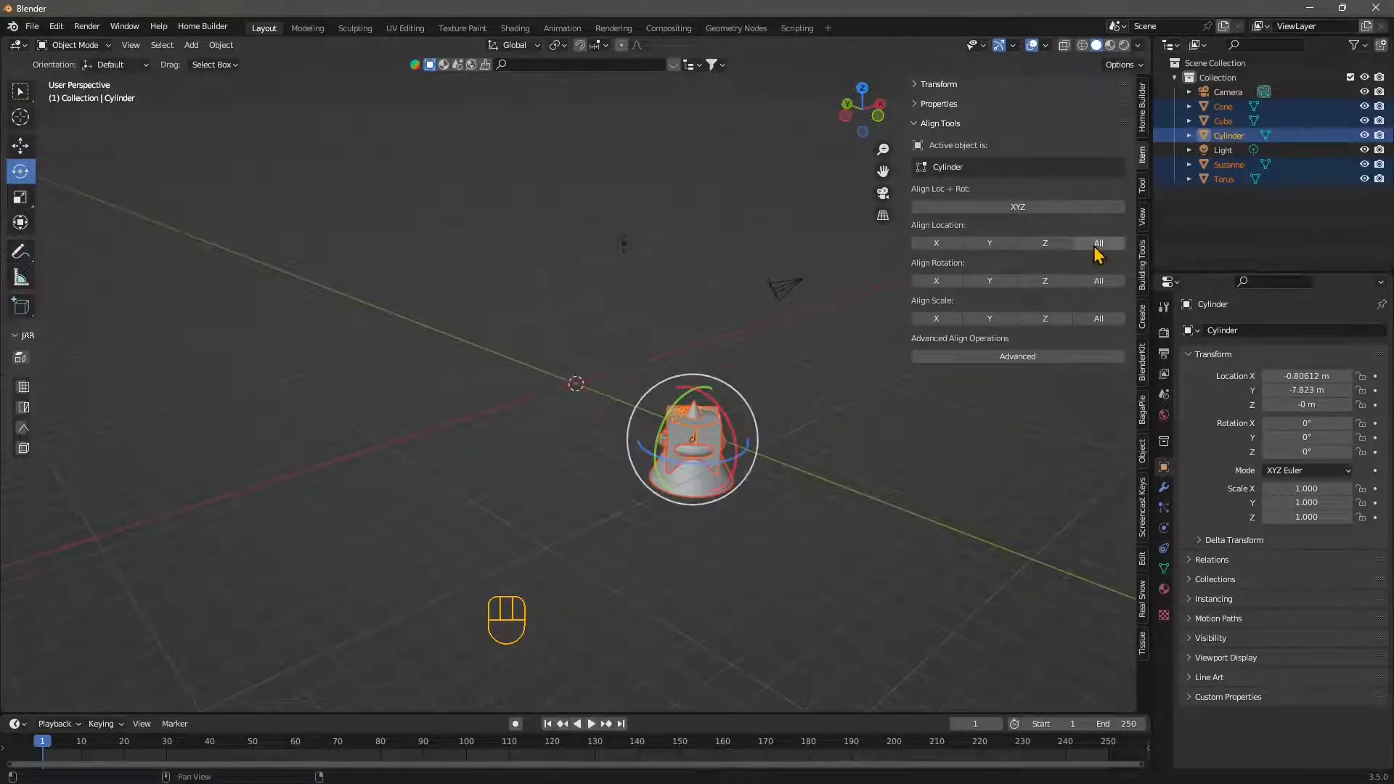
pyautogui.moveTo(697, 508)
pyautogui.mouseDown(button='middle')
pyautogui.moveTo(711, 530)
pyautogui.moveTo(678, 504)
pyautogui.mouseUp(button='middle')
pyautogui.hotkey('ctrl', 'z')
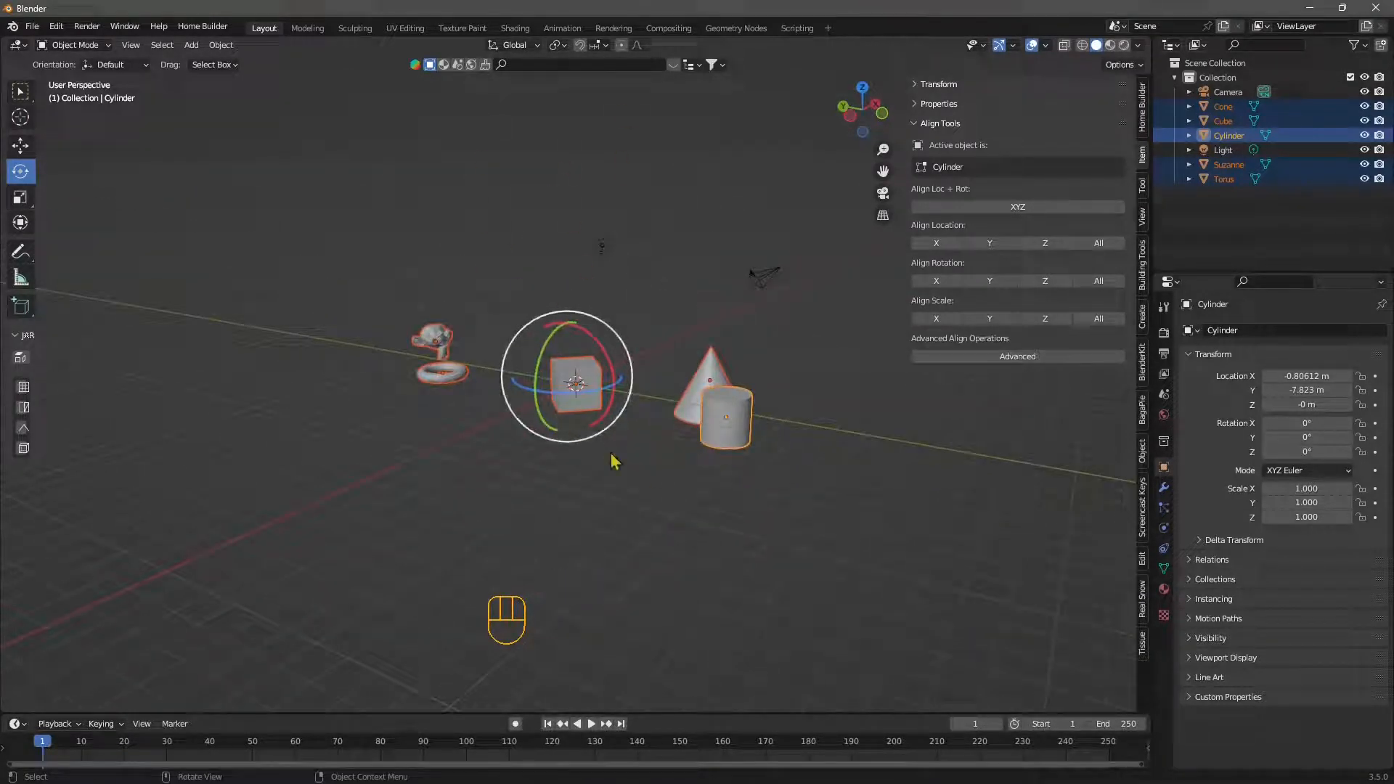
pyautogui.moveTo(613, 460); pyautogui.dragTo(623, 487, button='middle')
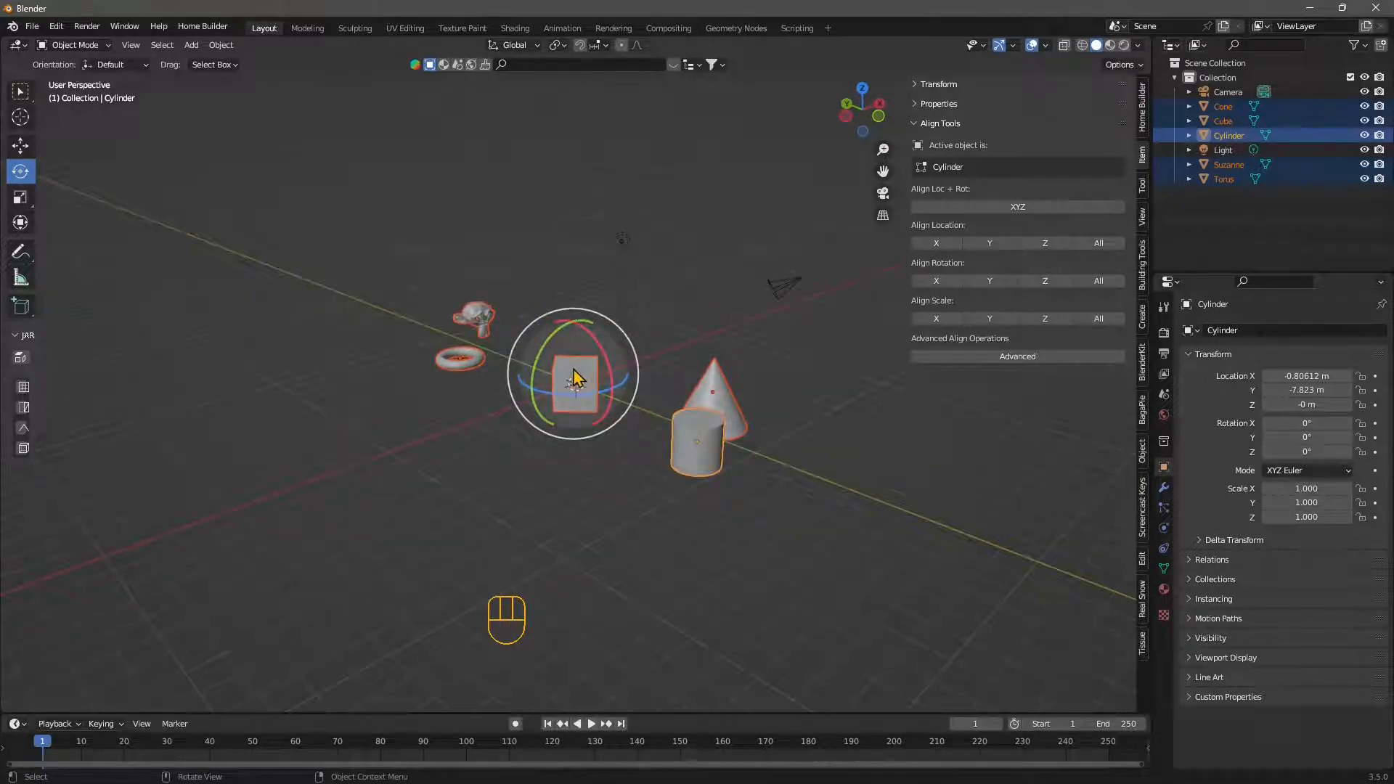
# - Make the cube the active object, try aligning the others' Z rotation to it, and undo the alignment
pyautogui.scroll(1, 573, 361)
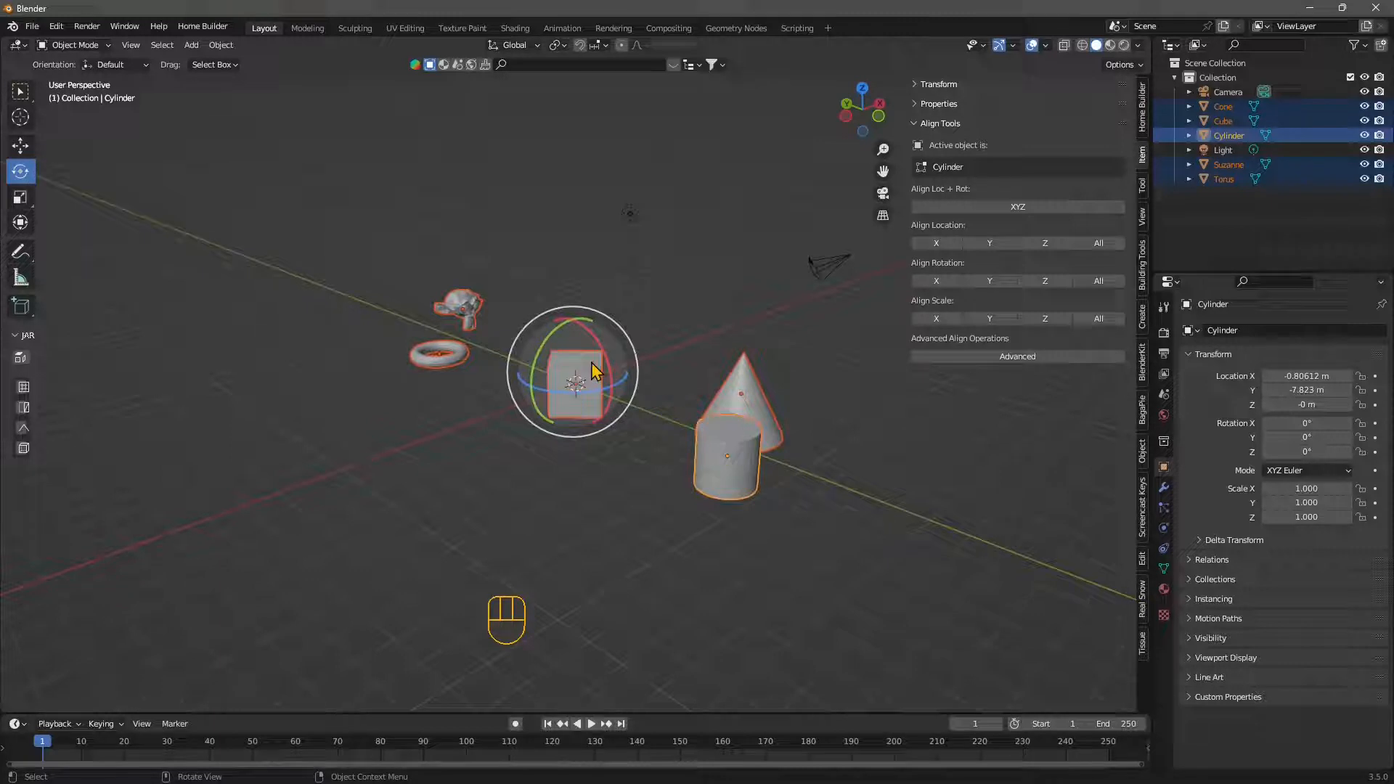
pyautogui.keyDown('shift'); pyautogui.click(581, 385); pyautogui.keyUp('shift')
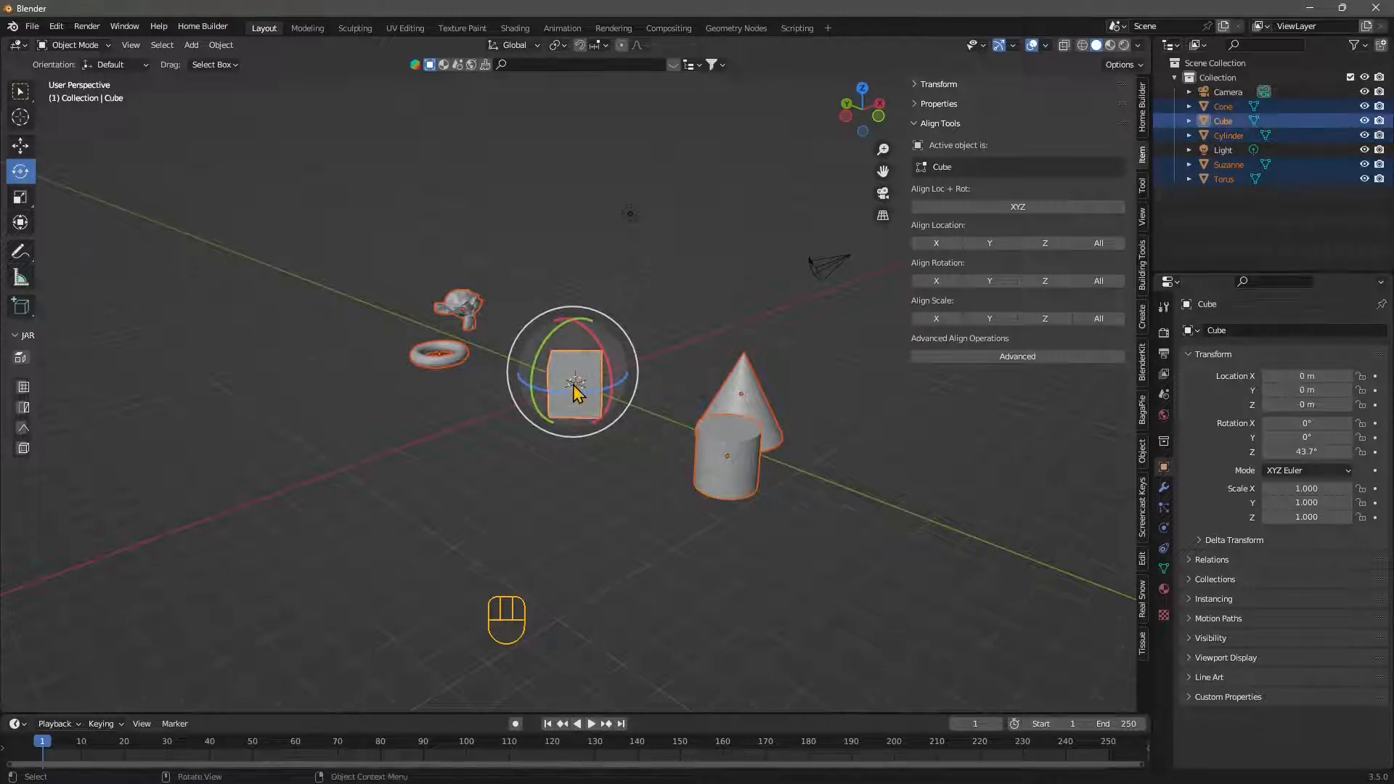
pyautogui.moveTo(566, 350); pyautogui.dragTo(632, 414, button='middle')
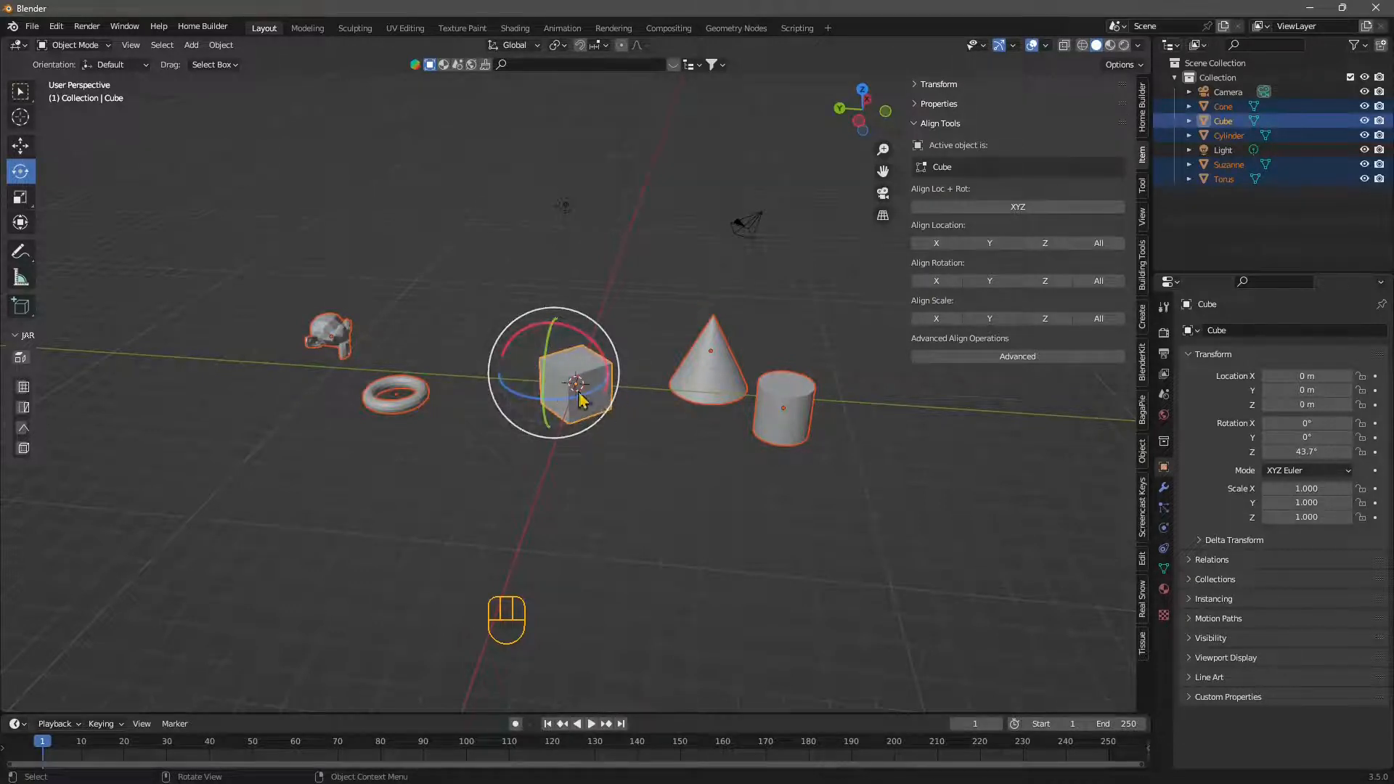
pyautogui.click(1046, 288)
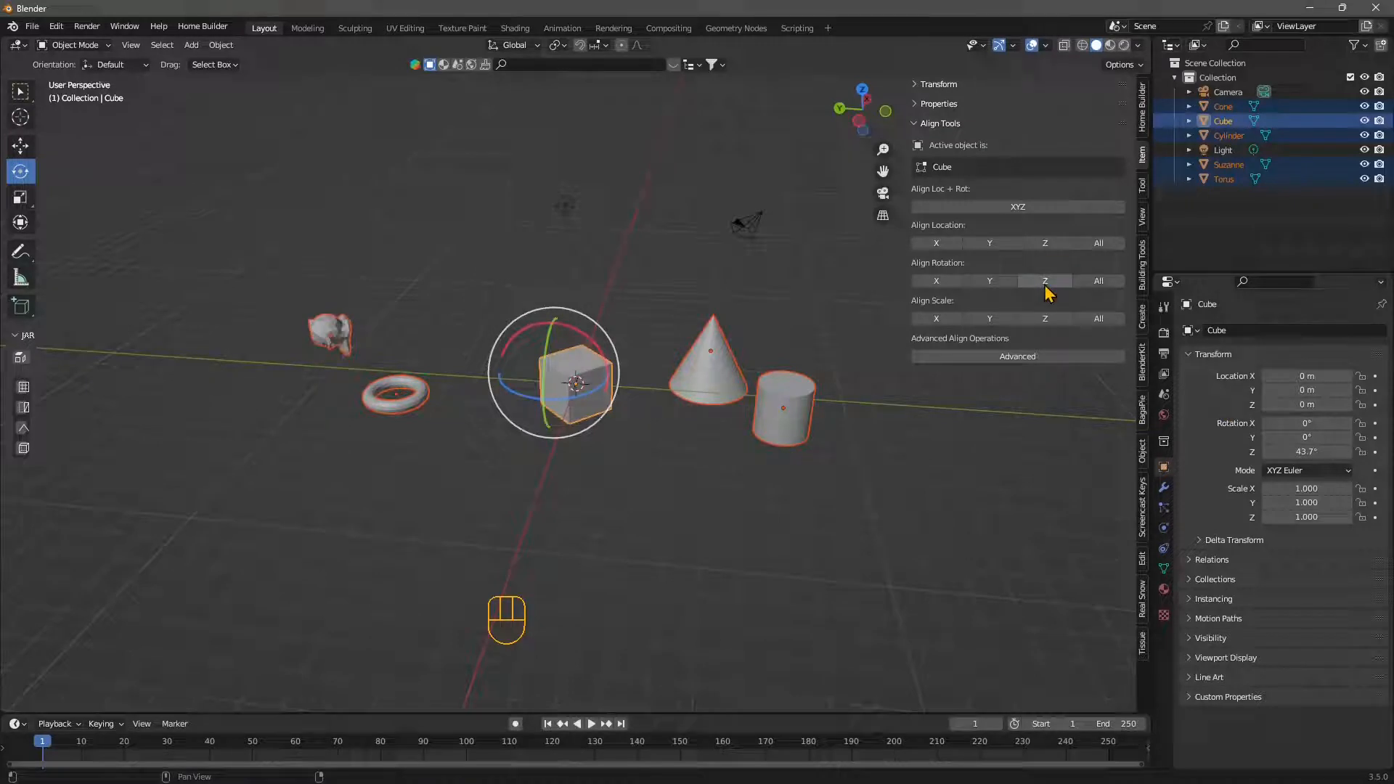
pyautogui.hotkey('ctrl', 'z')
pyautogui.hotkey('ctrl', 'z')
pyautogui.click(1046, 283)
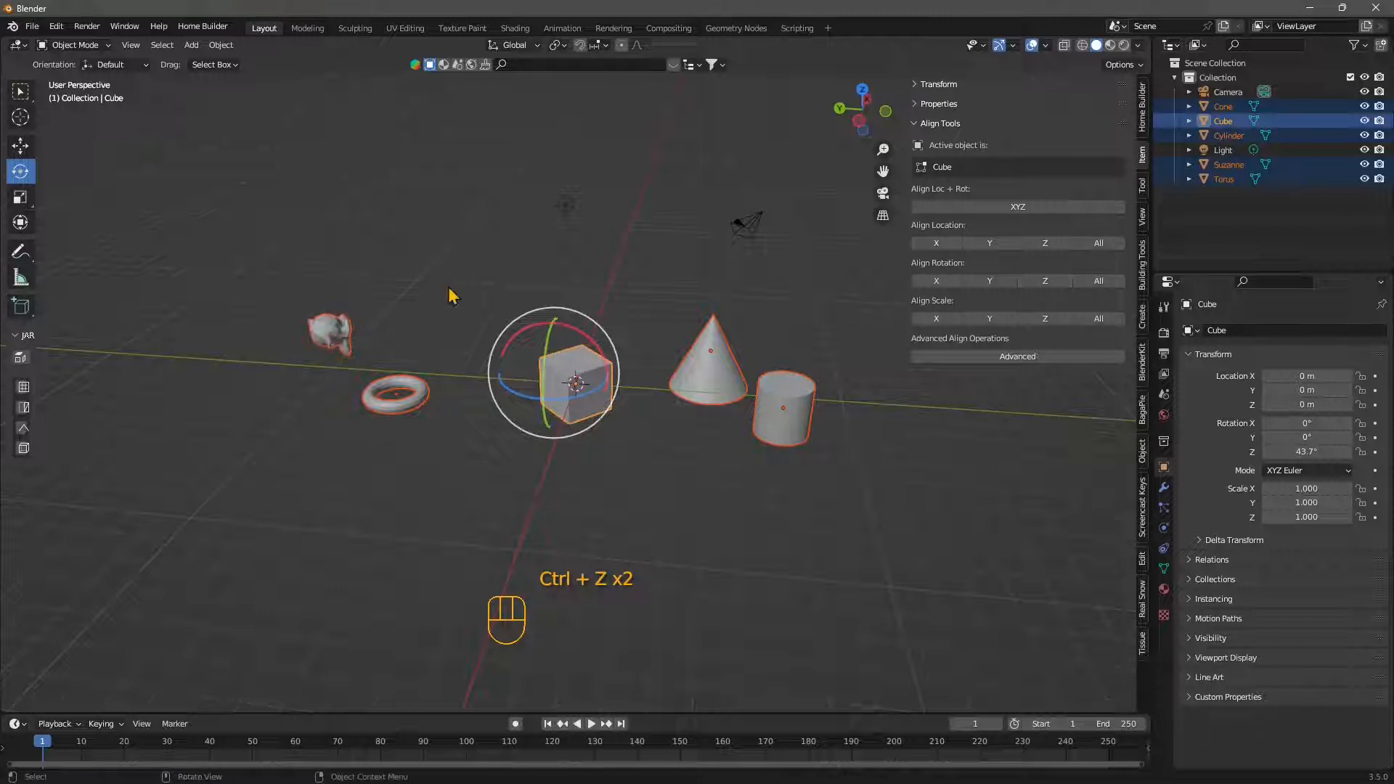
pyautogui.hotkey('ctrl', 'z')
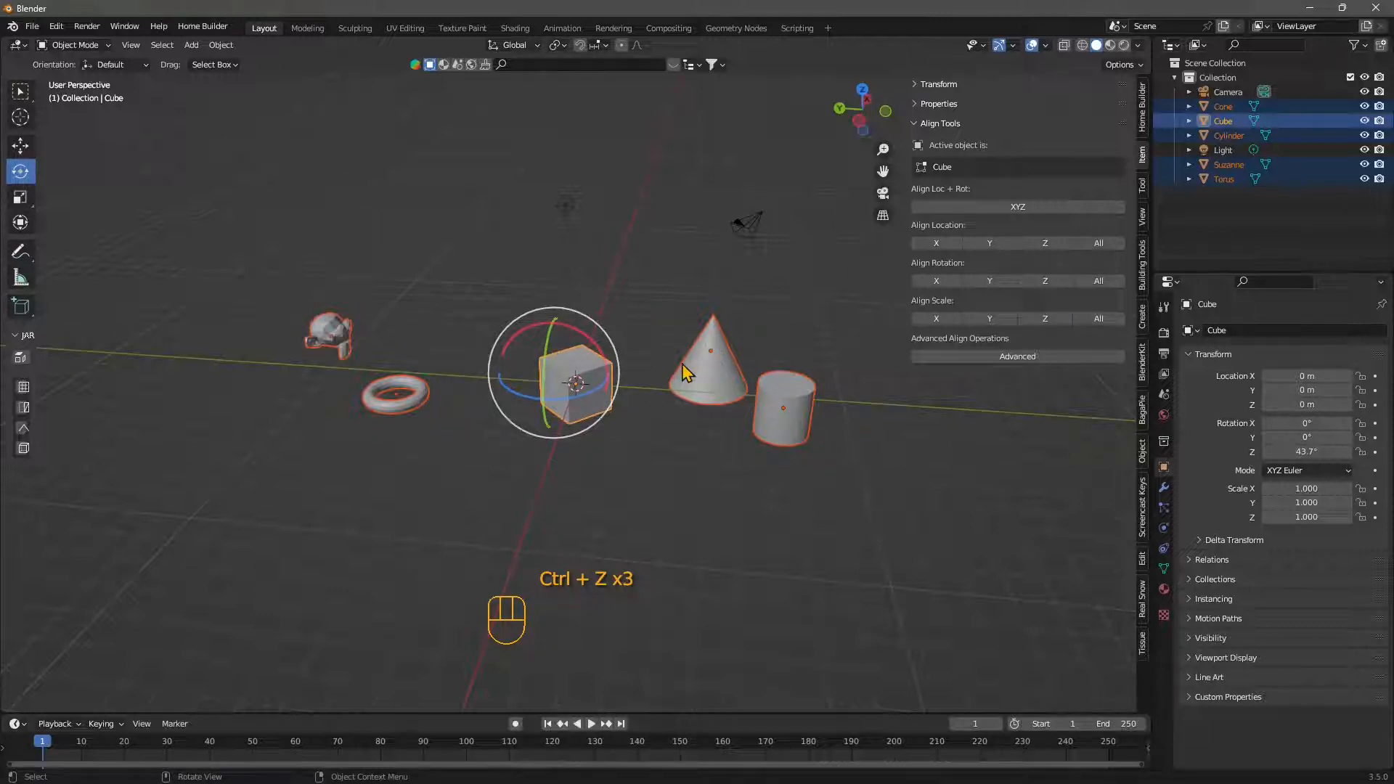
# - Rotate only the cube to about 29.3° in X, -25° in Y and 37° in Z
pyautogui.moveTo(587, 338); pyautogui.dragTo(626, 363)
pyautogui.hotkey('ctrl', 'z')
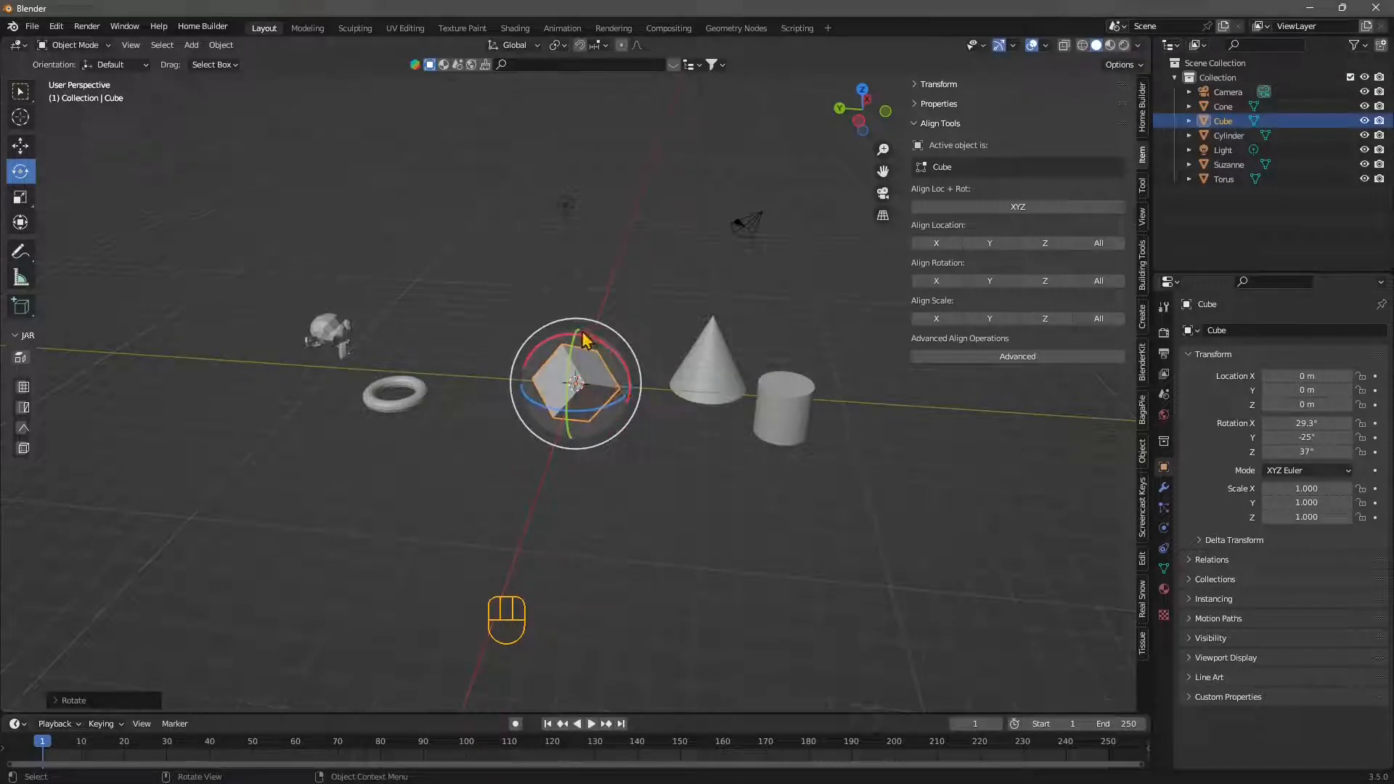
# - Select the monkey, torus, cone and cylinder with the cube active, and align their X rotation to the cube
pyautogui.click(328, 327)
pyautogui.keyDown('shift'); pyautogui.click(384, 409); pyautogui.keyUp('shift')
pyautogui.keyDown('shift'); pyautogui.click(572, 400); pyautogui.keyUp('shift')
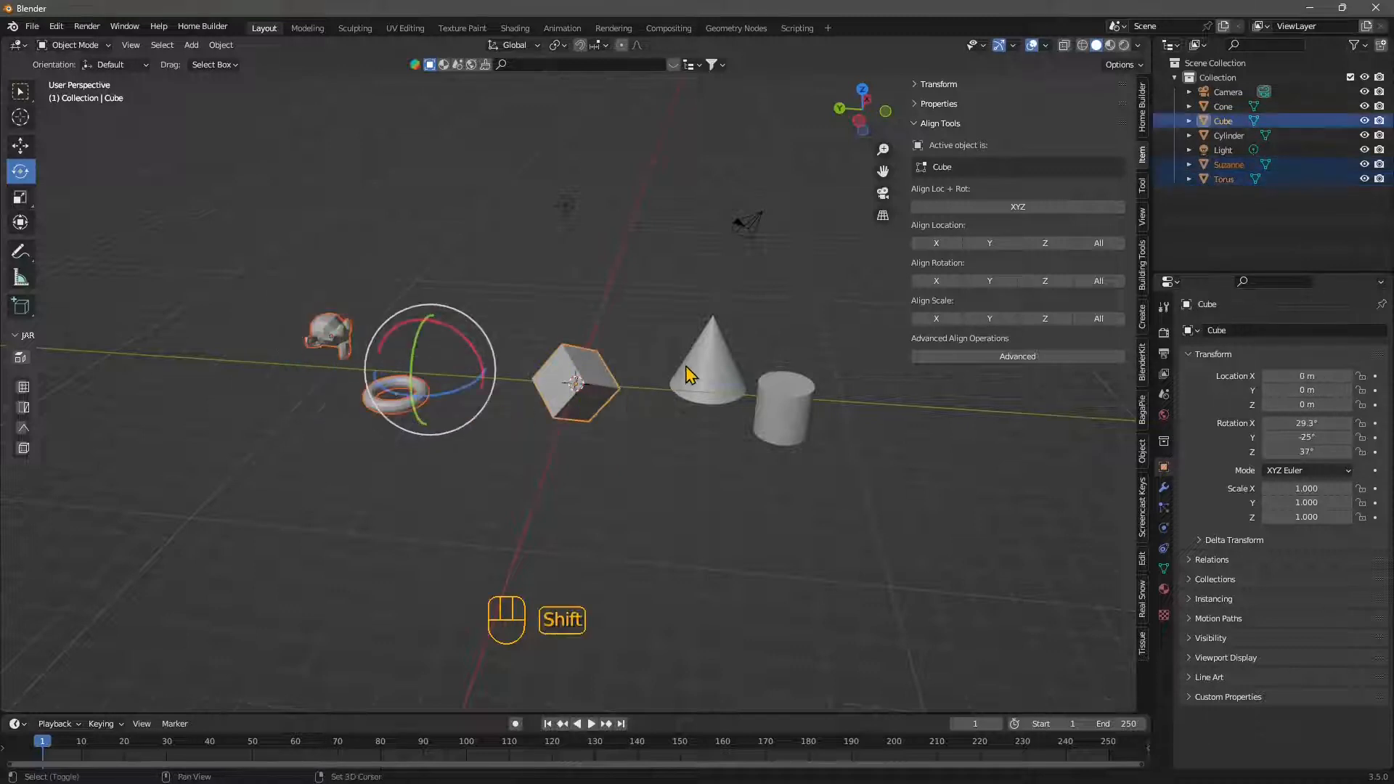
pyautogui.keyDown('shift'); pyautogui.click(686, 367); pyautogui.keyUp('shift')
pyautogui.keyDown('shift'); pyautogui.click(799, 438); pyautogui.keyUp('shift')
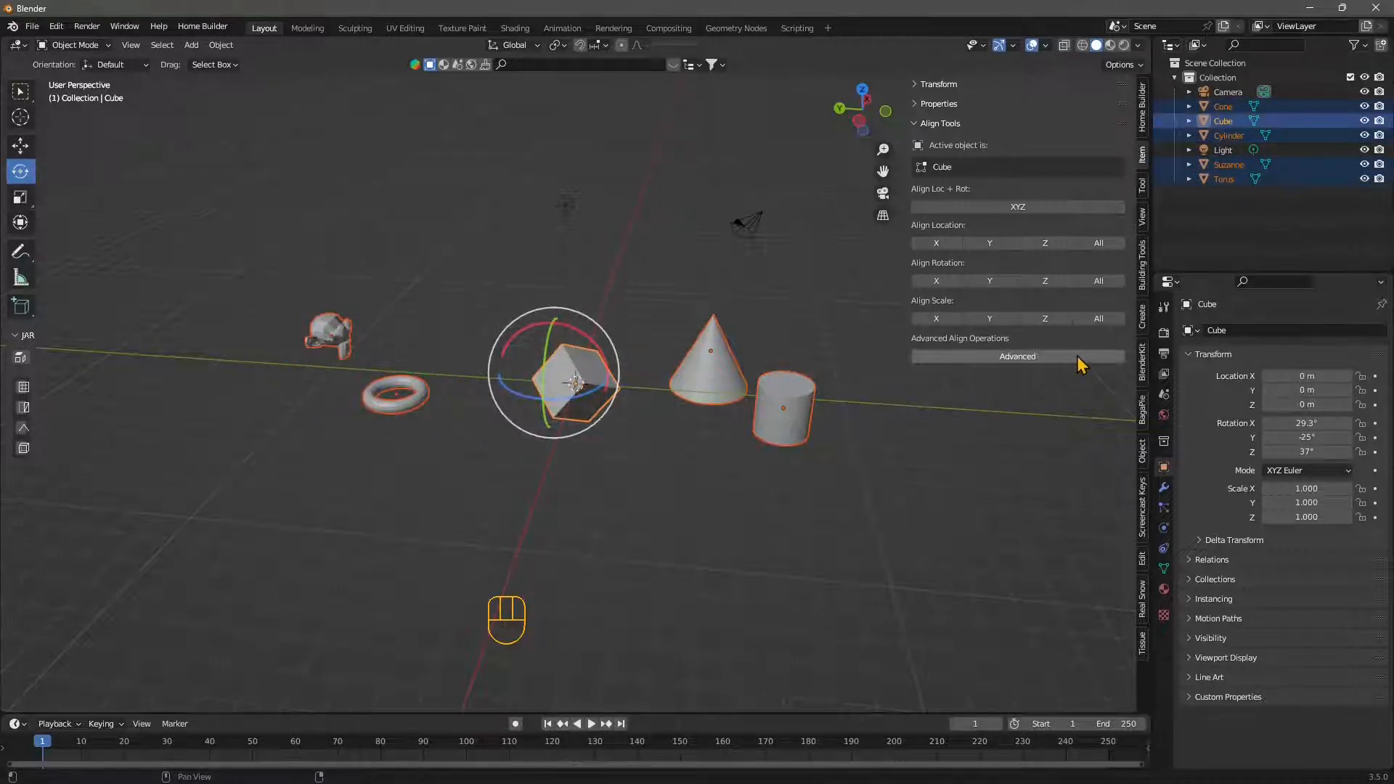
pyautogui.click(952, 280)
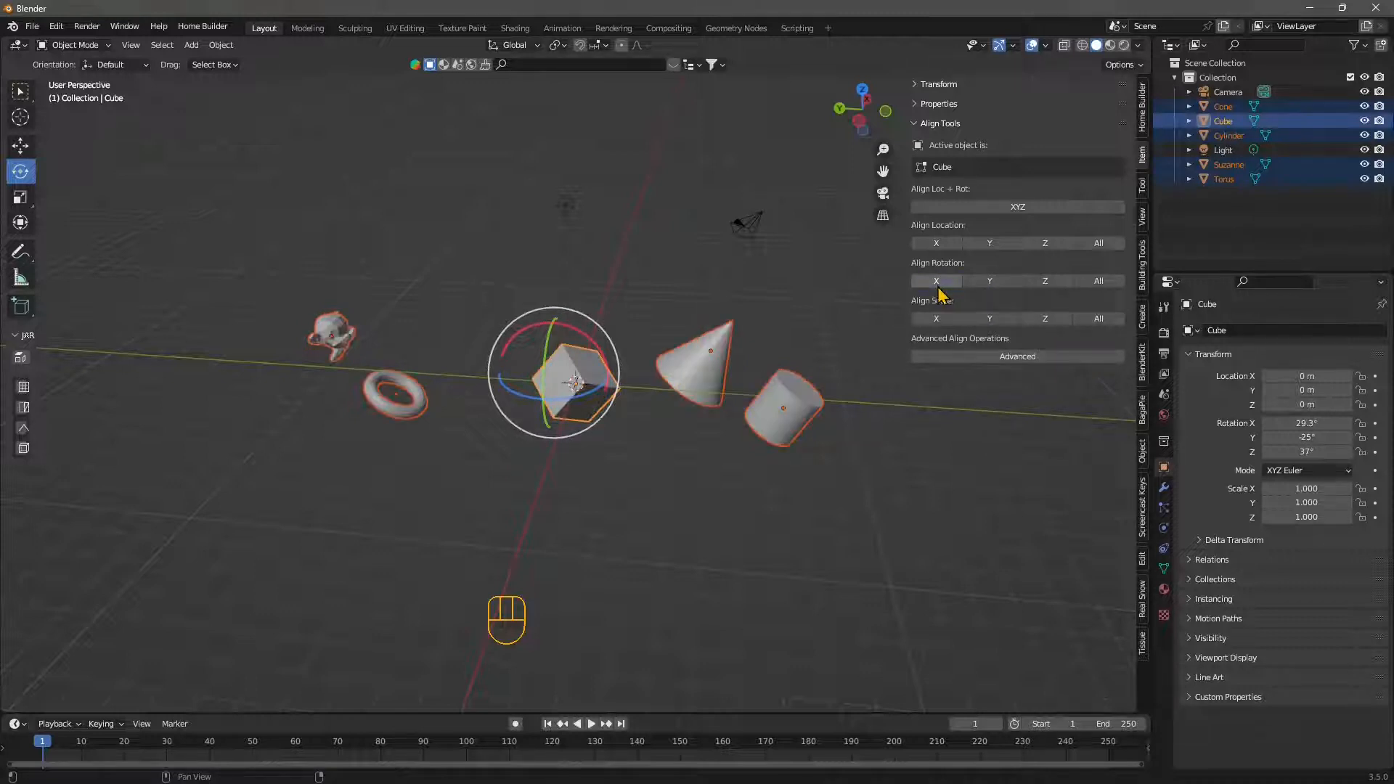
# - Make the cone the active object, try matching the others' scale to it on all axes, and undo the scaling
pyautogui.keyDown('shift'); pyautogui.click(702, 387); pyautogui.keyUp('shift')
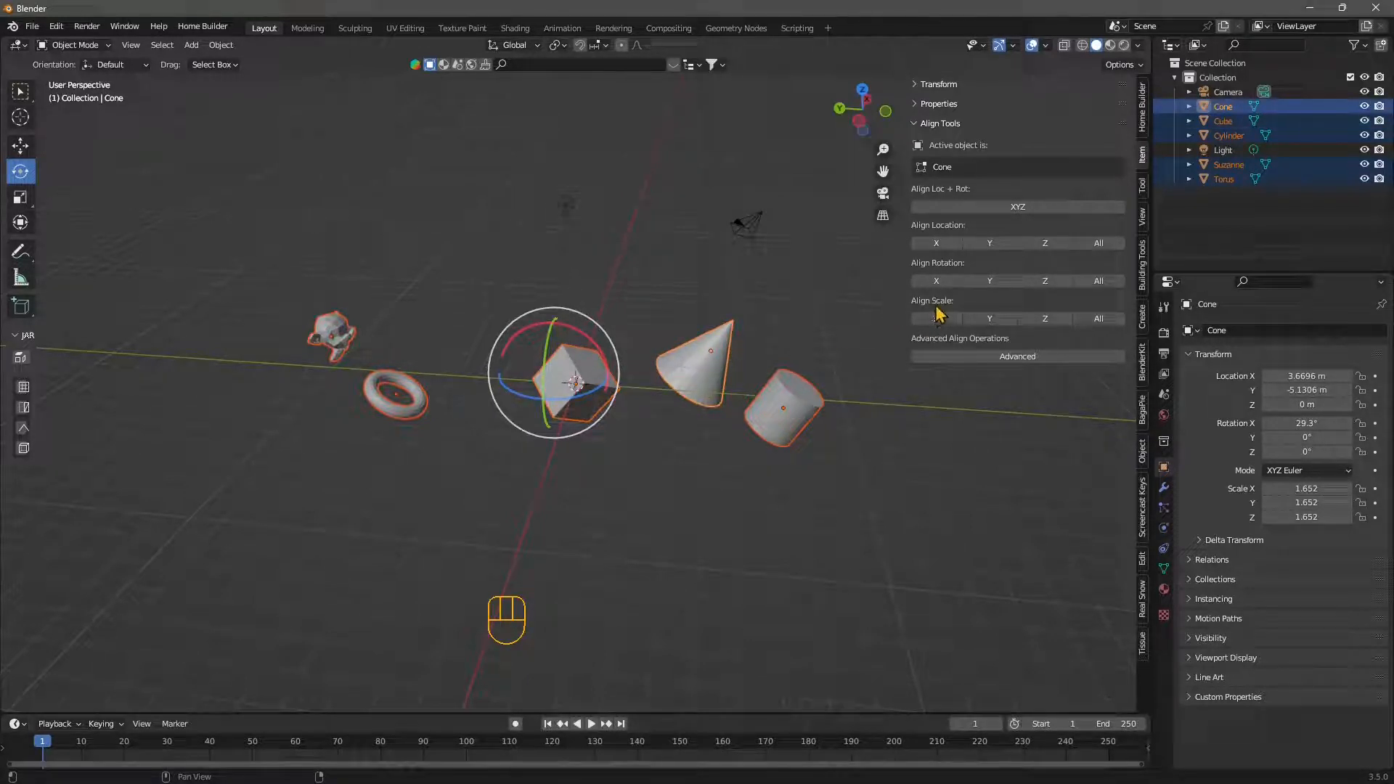
pyautogui.click(1101, 321)
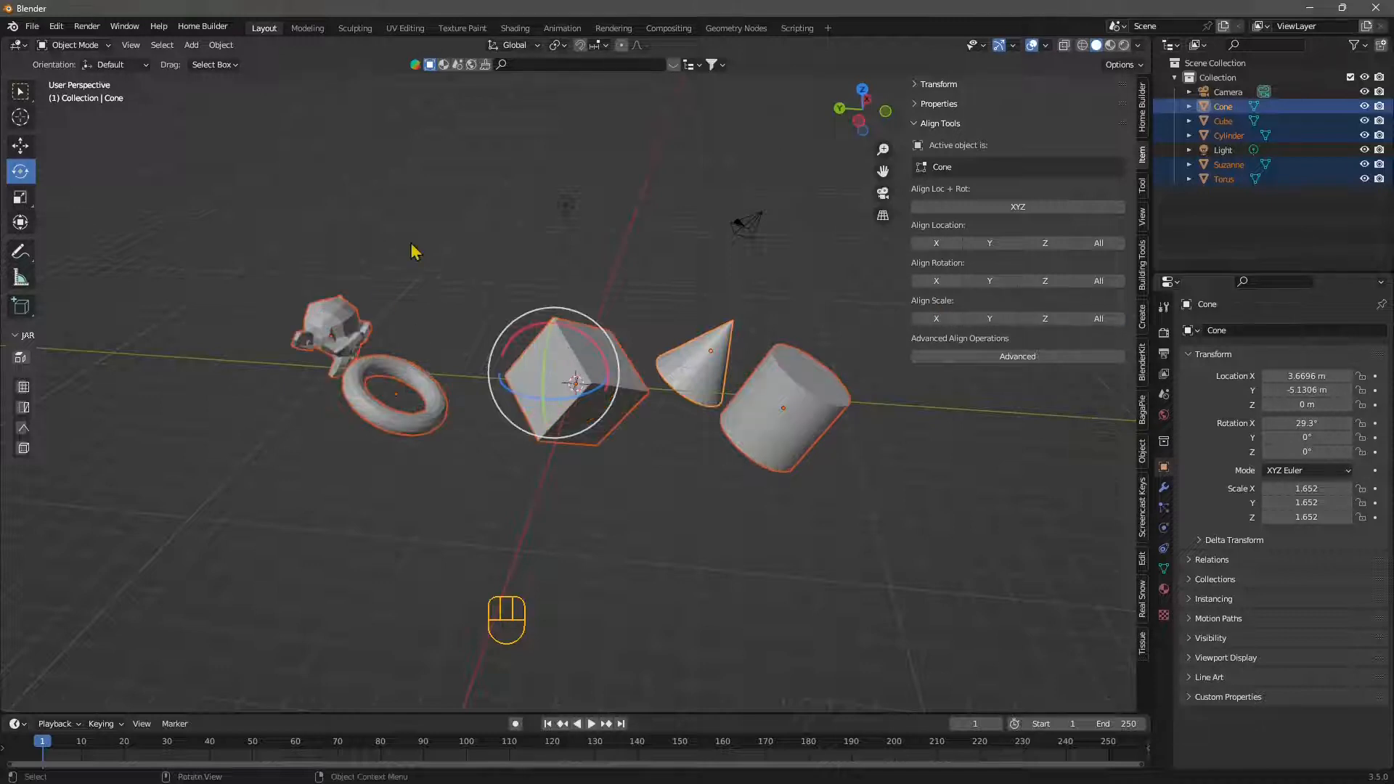
pyautogui.hotkey('ctrl', 'z')
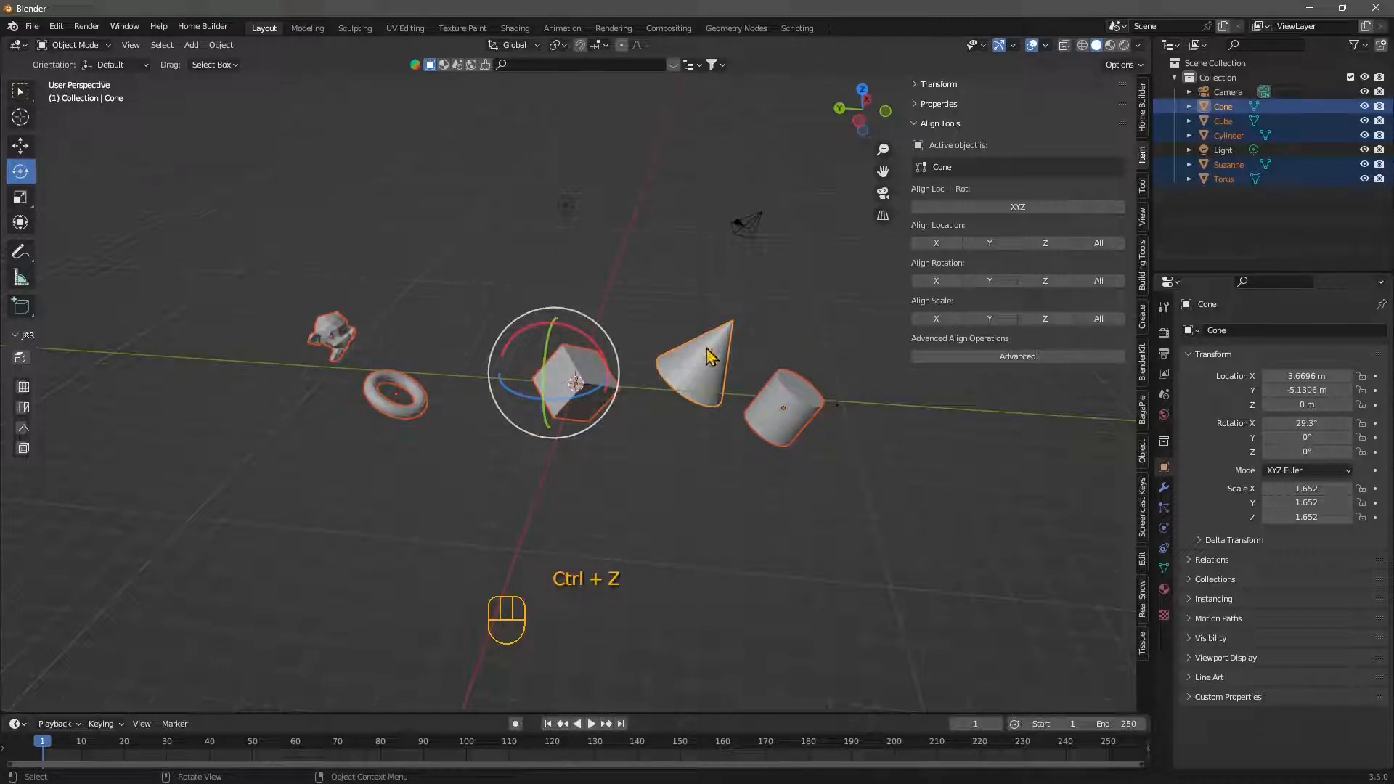
# - Try aligning the selected objects' scale to the cone in Y alone and in X alone, undoing each
pyautogui.click(1002, 319)
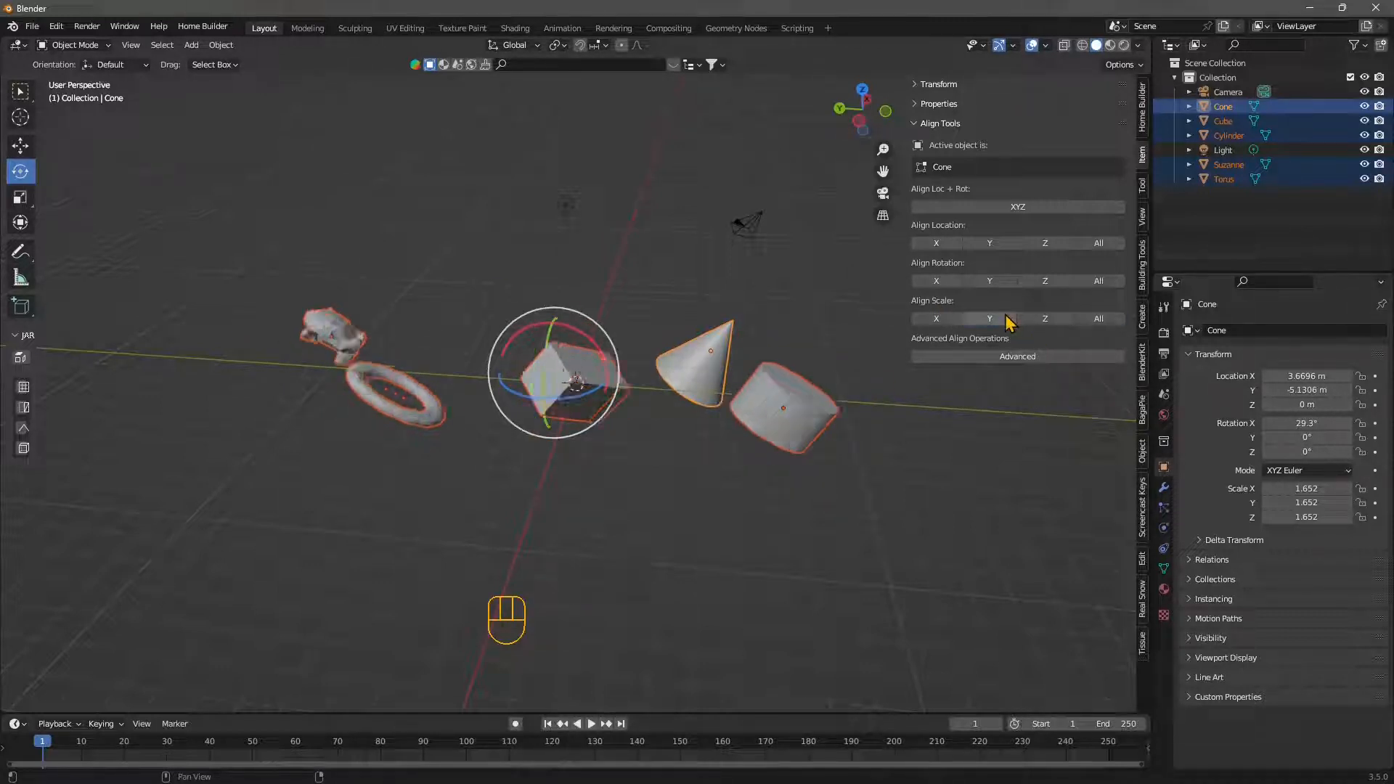
pyautogui.hotkey('ctrl', 'z')
pyautogui.click(937, 319)
pyautogui.press('z')
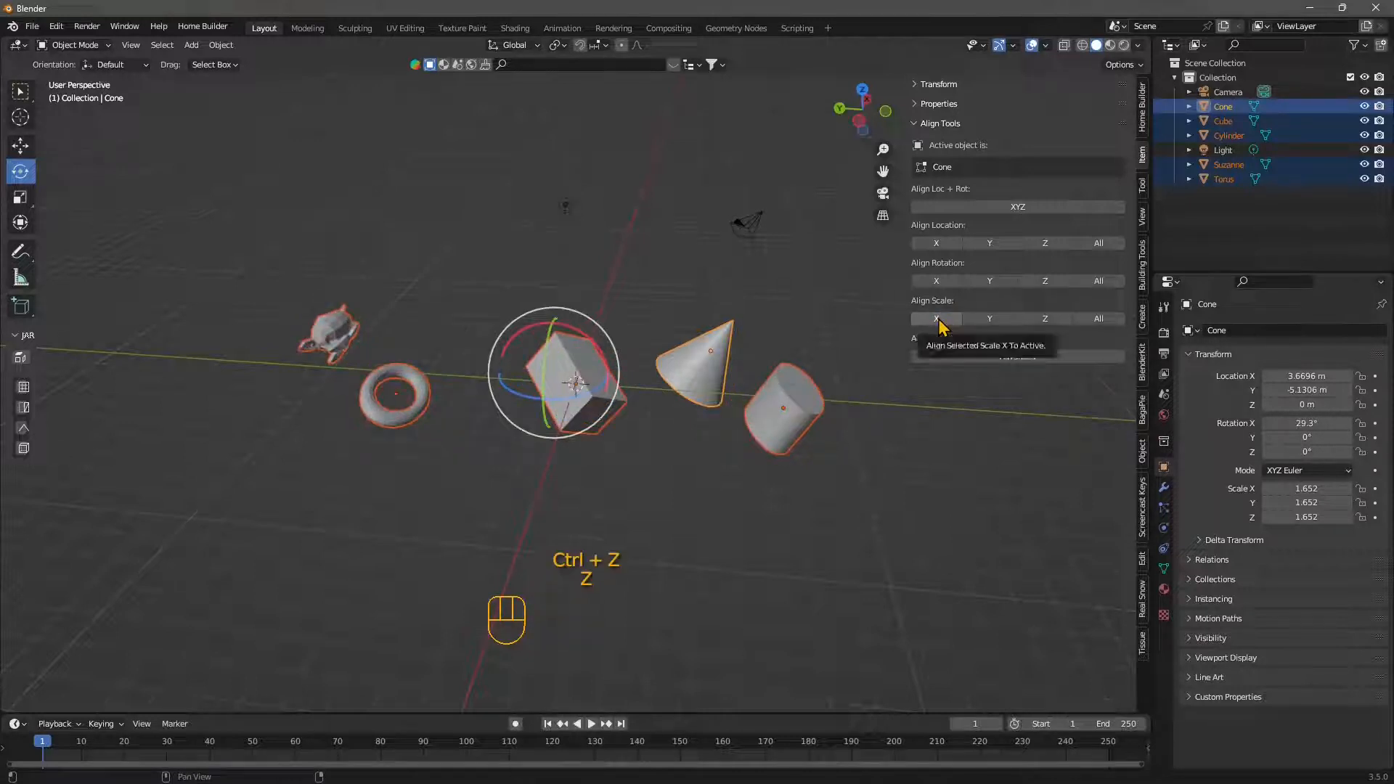
pyautogui.hotkey('ctrl', 'z')
# - Try aligning the selected objects' Z scale to the cone, and undo it together with the earlier X rotation alignment
pyautogui.click(1046, 319)
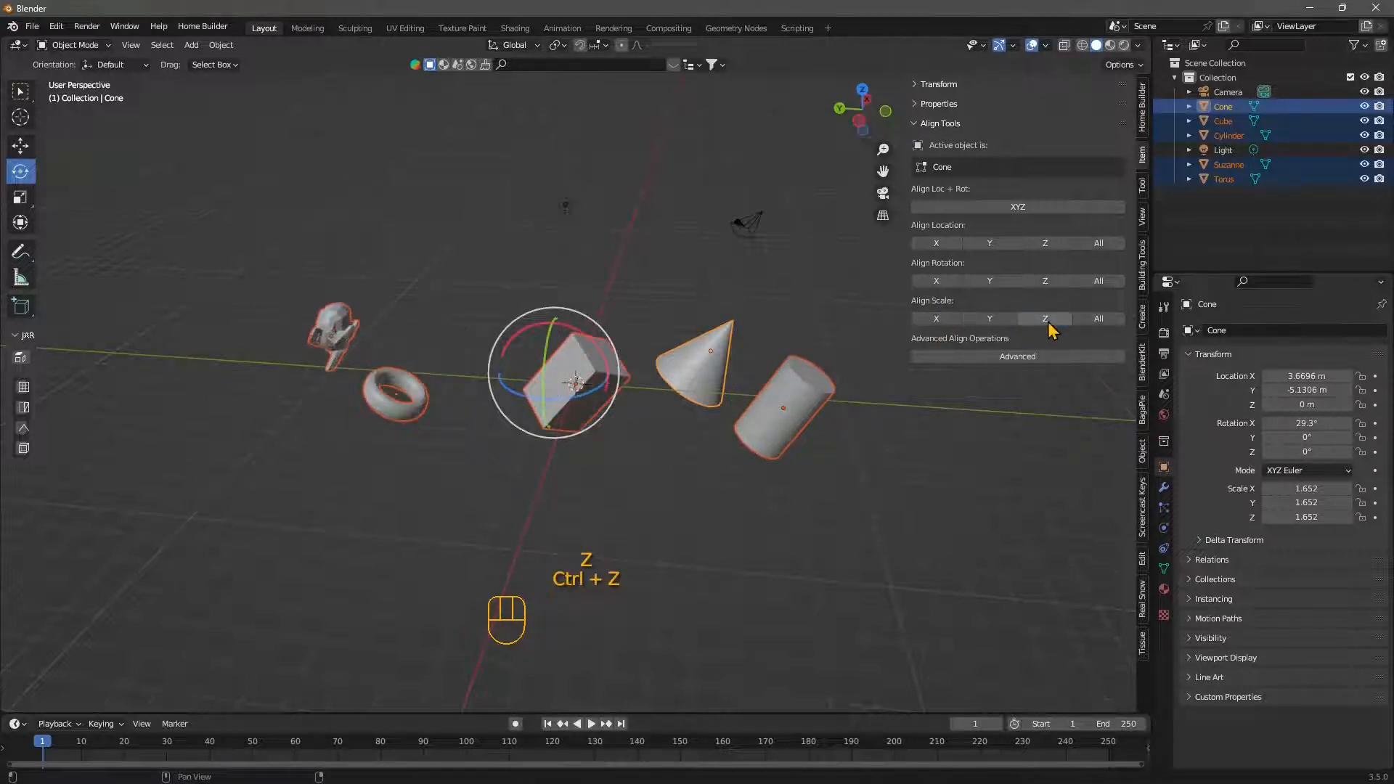
pyautogui.hotkey('ctrl', 'z')
pyautogui.hotkey('ctrl', 'z')
pyautogui.hotkey('ctrl', 'z')
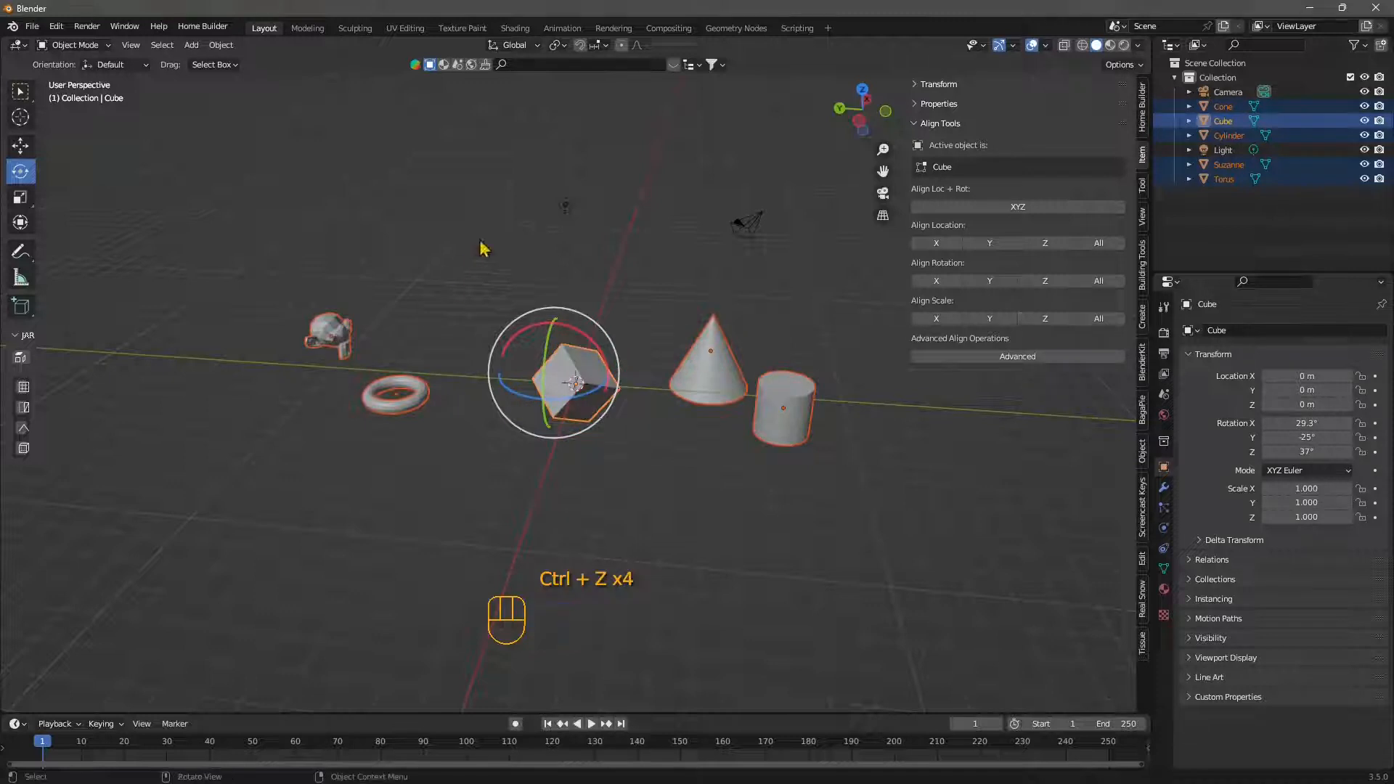
pyautogui.hotkey('ctrl', 'z')
pyautogui.hotkey('ctrl', 'z')
# - Deselect everything, start the Advanced align operation and expand its operator settings
pyautogui.moveTo(690, 503); pyautogui.dragTo(655, 496, button='middle')
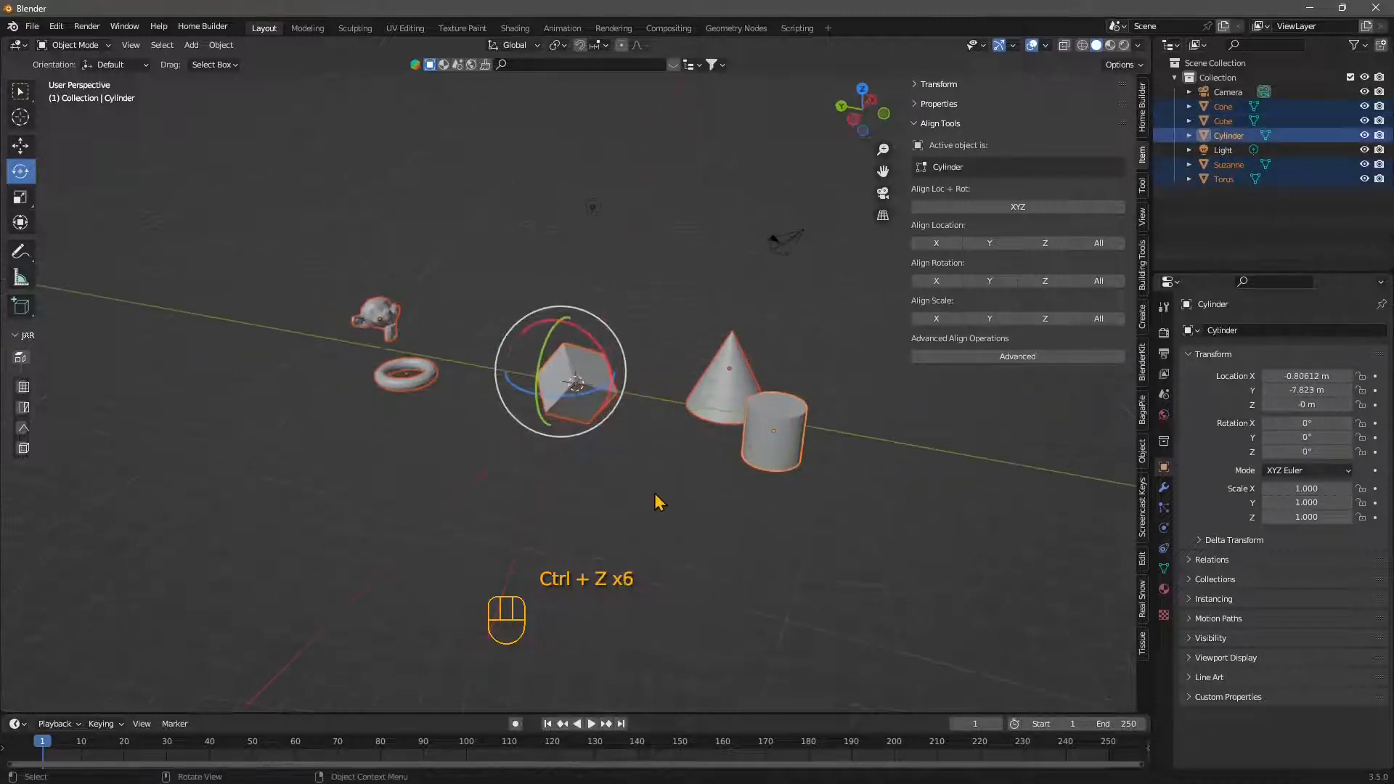
pyautogui.click(657, 497)
pyautogui.click(1020, 359)
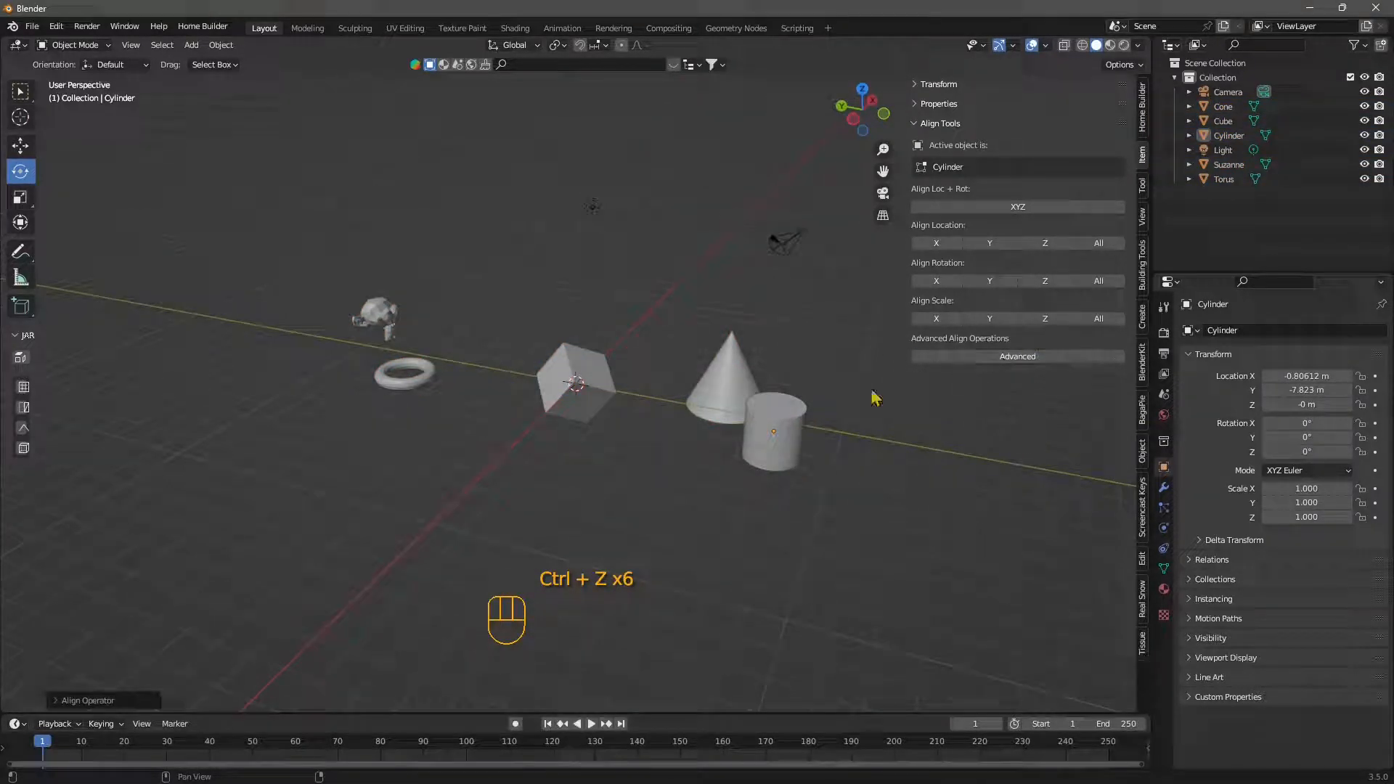
pyautogui.click(58, 702)
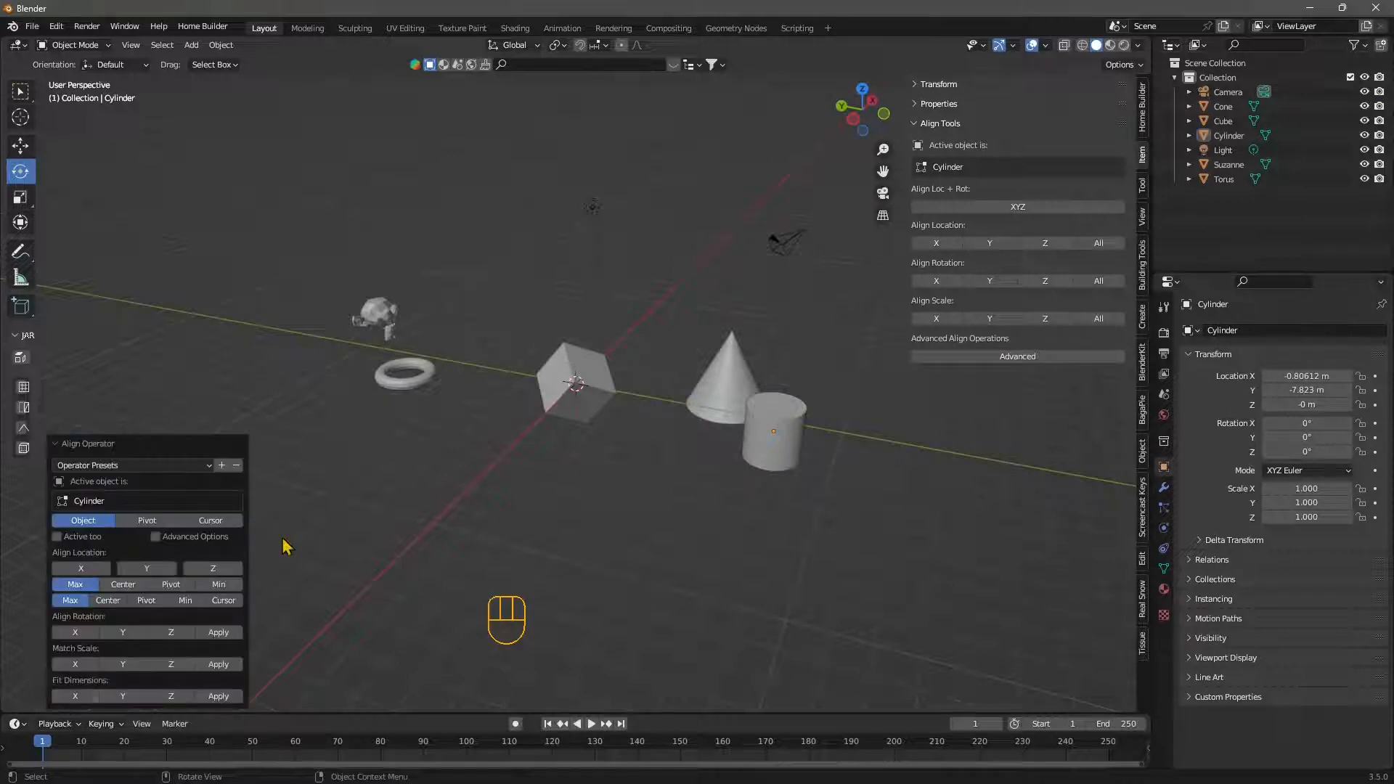
# - Select the monkey, torus, cube and cone together, adding the cylinder last as the active object
pyautogui.keyDown('shift'); pyautogui.click(389, 324); pyautogui.keyUp('shift')
pyautogui.keyDown('shift'); pyautogui.click(405, 374); pyautogui.keyUp('shift')
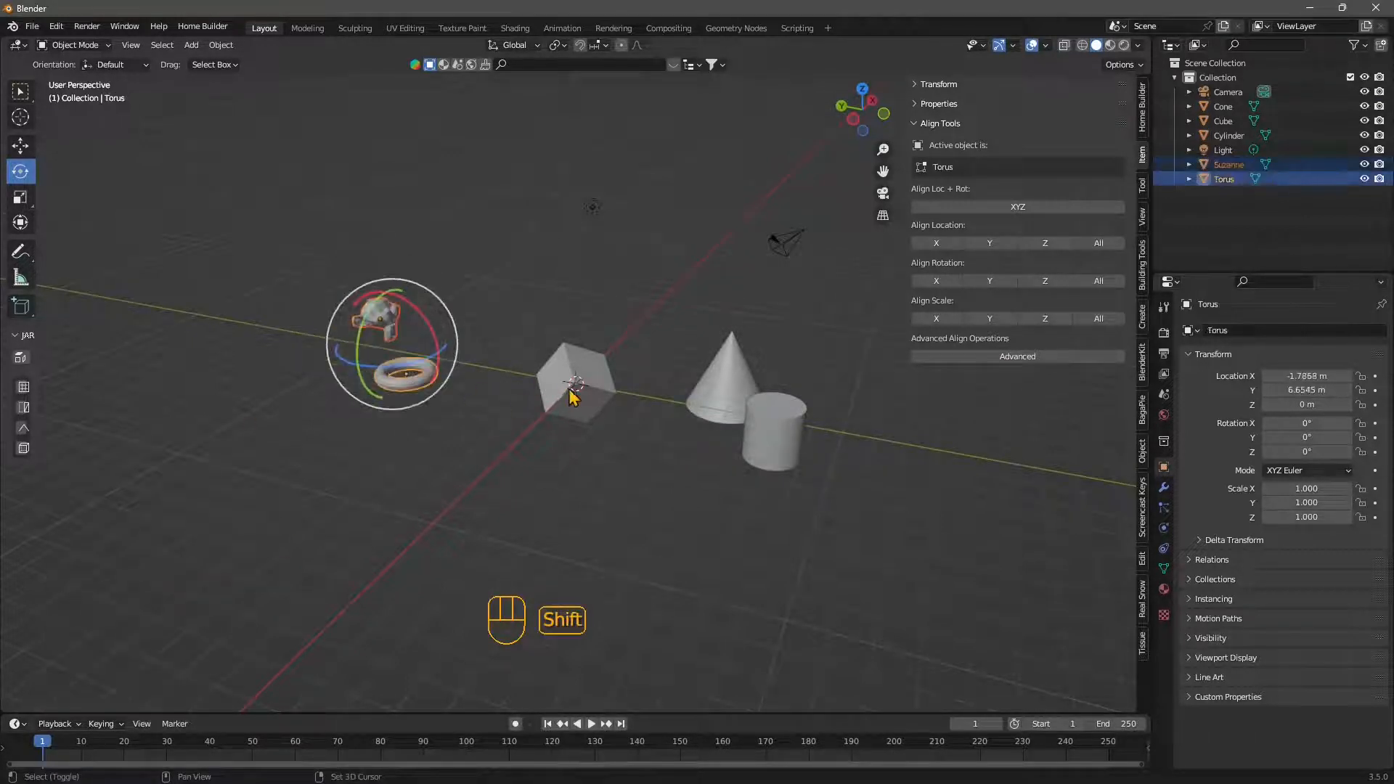
pyautogui.keyDown('shift'); pyautogui.click(572, 392); pyautogui.keyUp('shift')
pyautogui.keyDown('shift'); pyautogui.click(707, 389); pyautogui.keyUp('shift')
pyautogui.keyDown('shift'); pyautogui.click(771, 461); pyautogui.keyUp('shift')
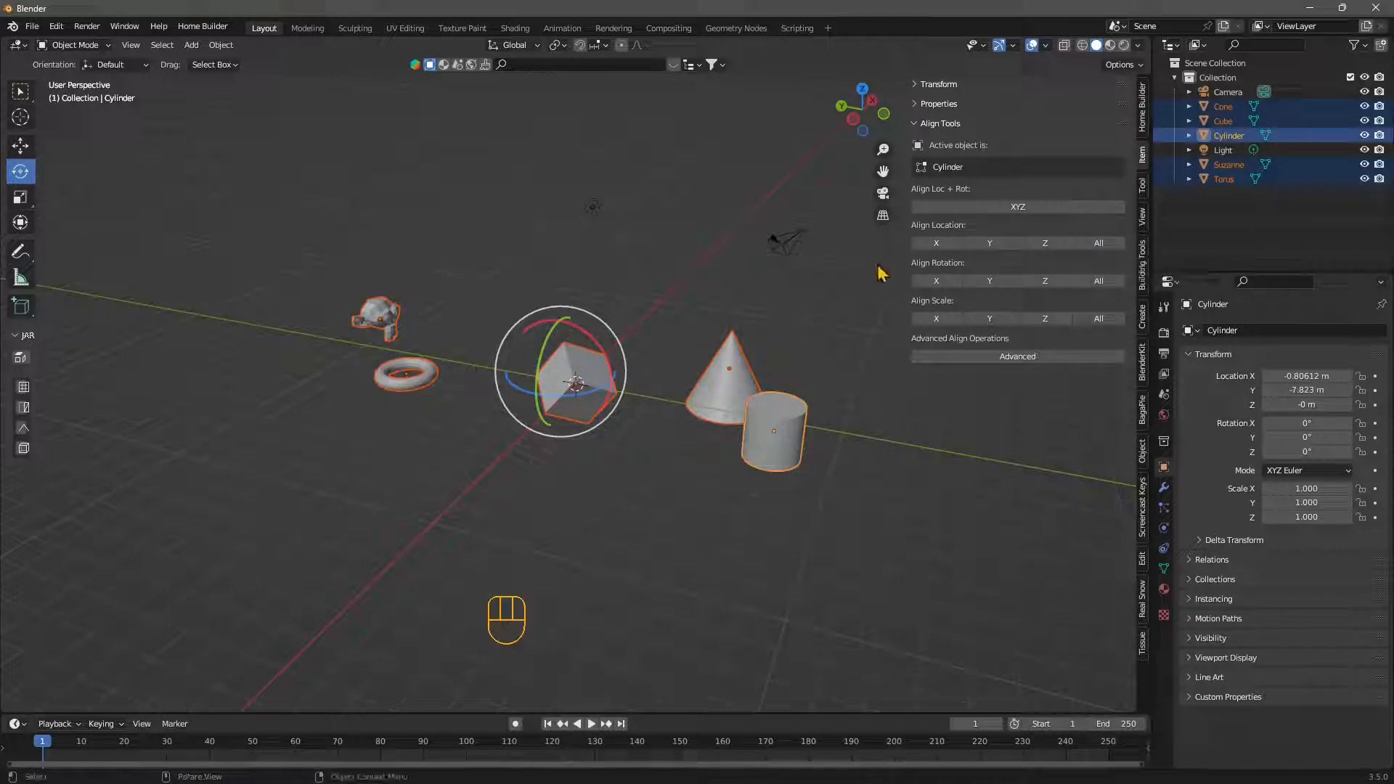
# - Undo a trial location alignment and align the selected objects' X location to the cylinder
pyautogui.click(955, 245)
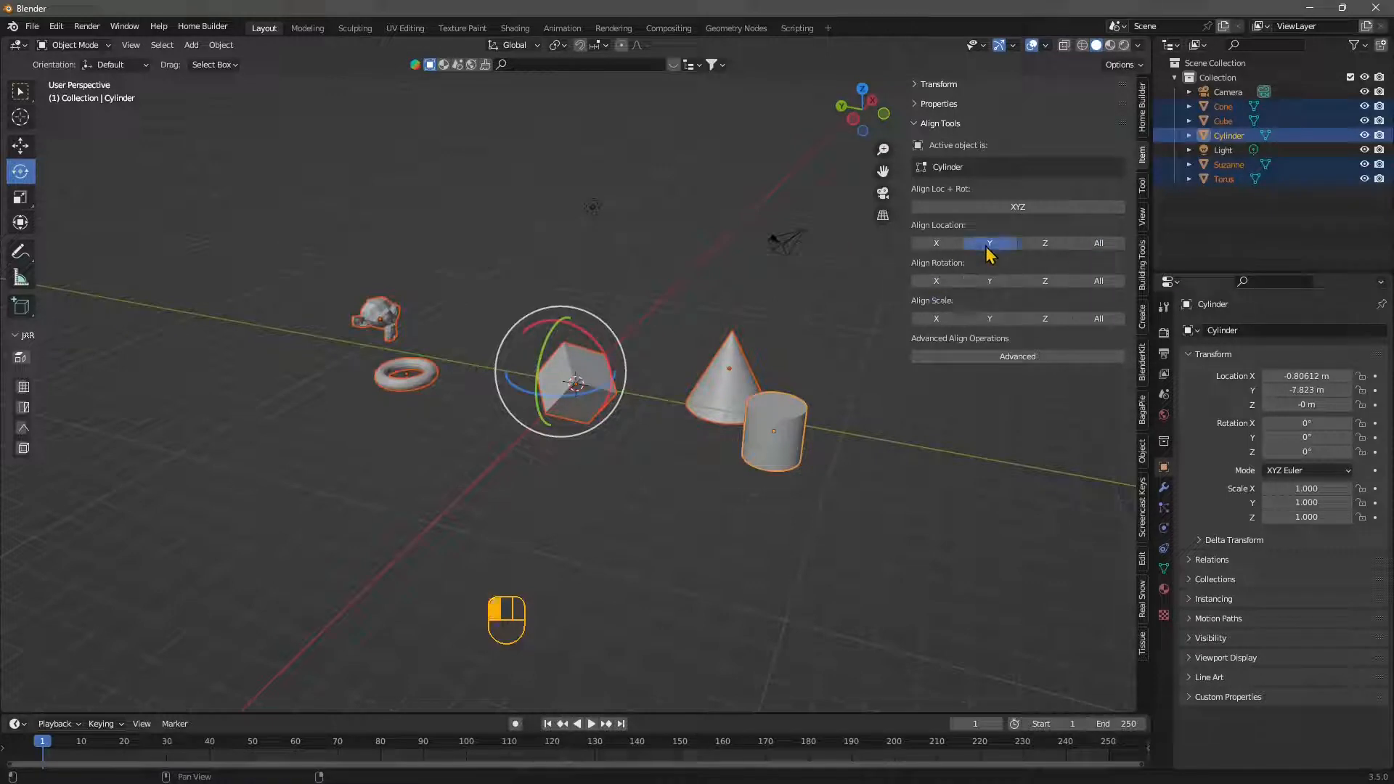
pyautogui.hotkey('ctrl', 'z')
pyautogui.click(953, 247)
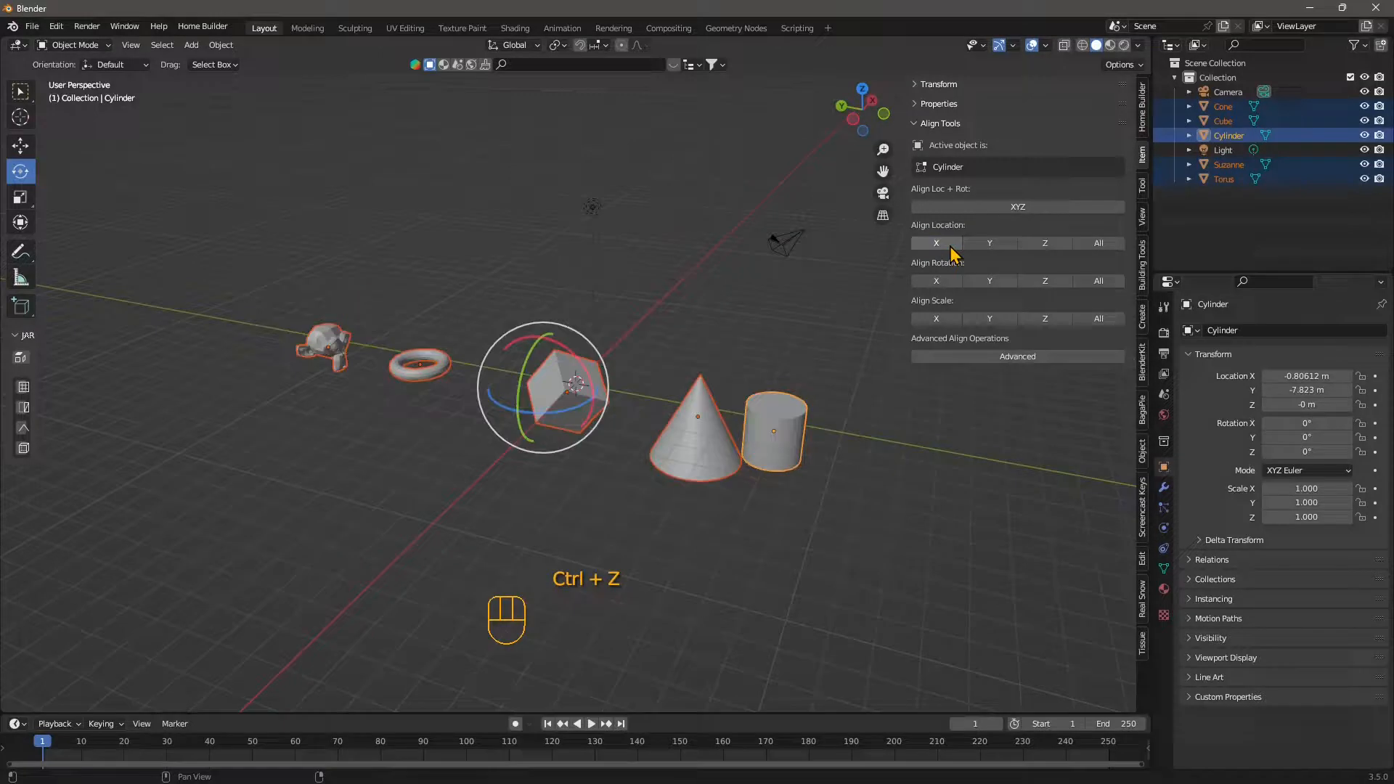
# - Start the Advanced align operation on the selection and enable X location alignment with the Max option
pyautogui.click(1001, 358)
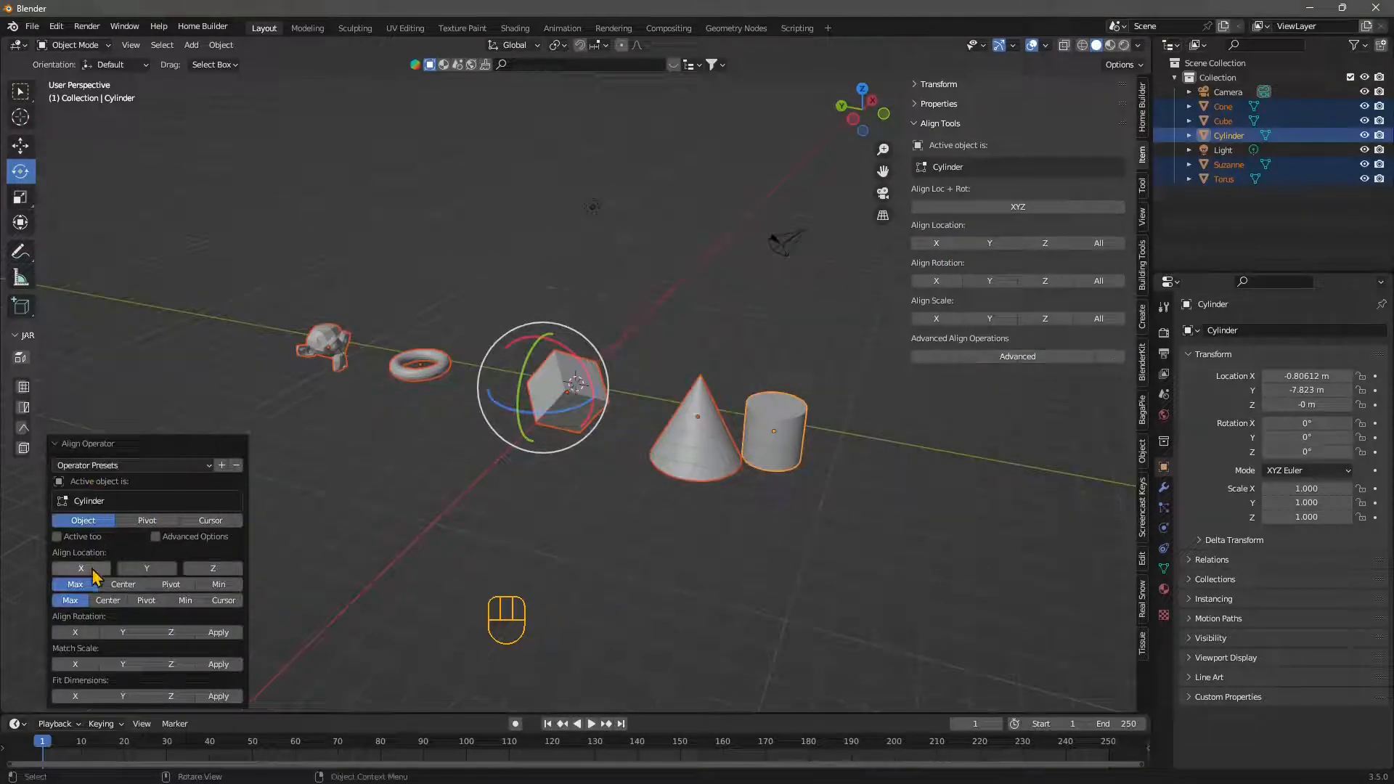
pyautogui.click(120, 584)
pyautogui.click(75, 585)
pyautogui.click(82, 569)
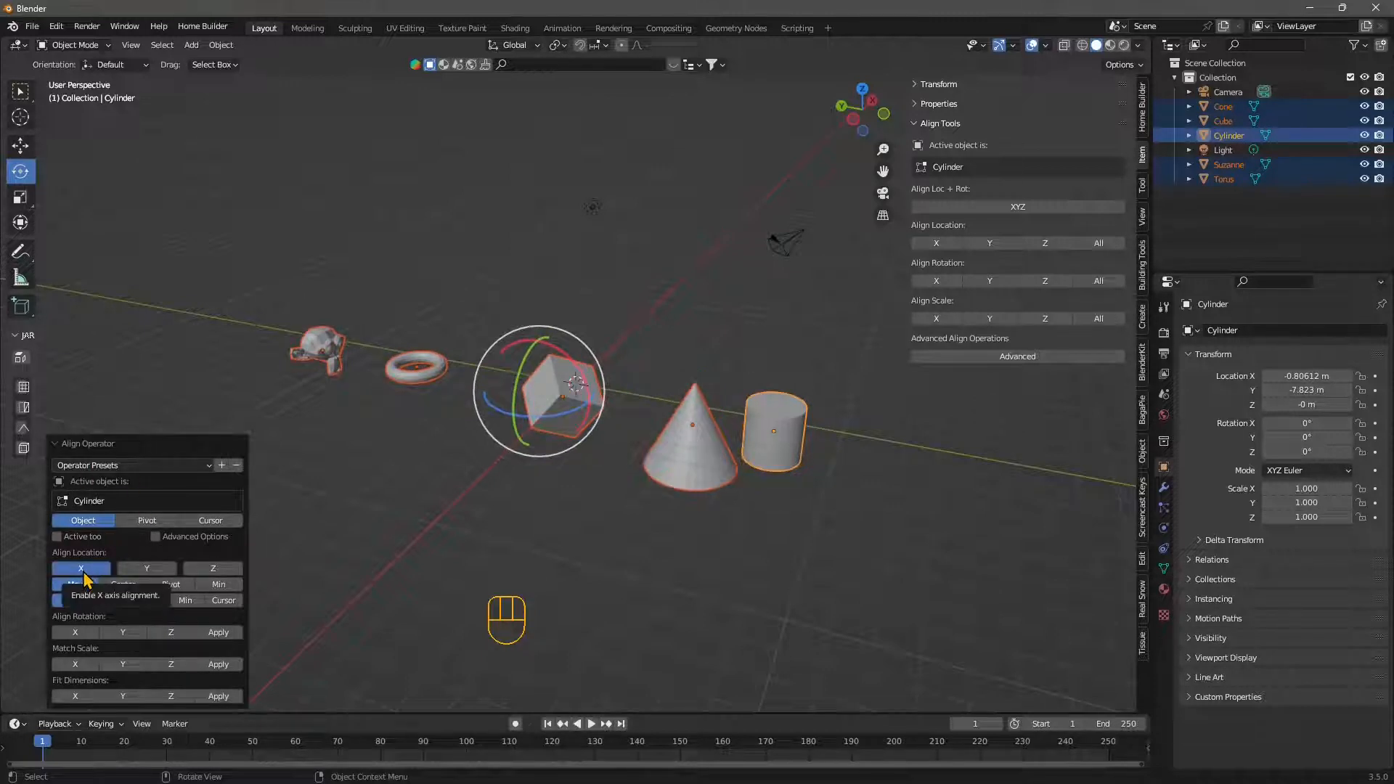
# - Try the Center, Pivot and Min reference points for the selected objects' X alignment, and restore Max
pyautogui.moveTo(604, 543); pyautogui.dragTo(510, 572, button='middle')
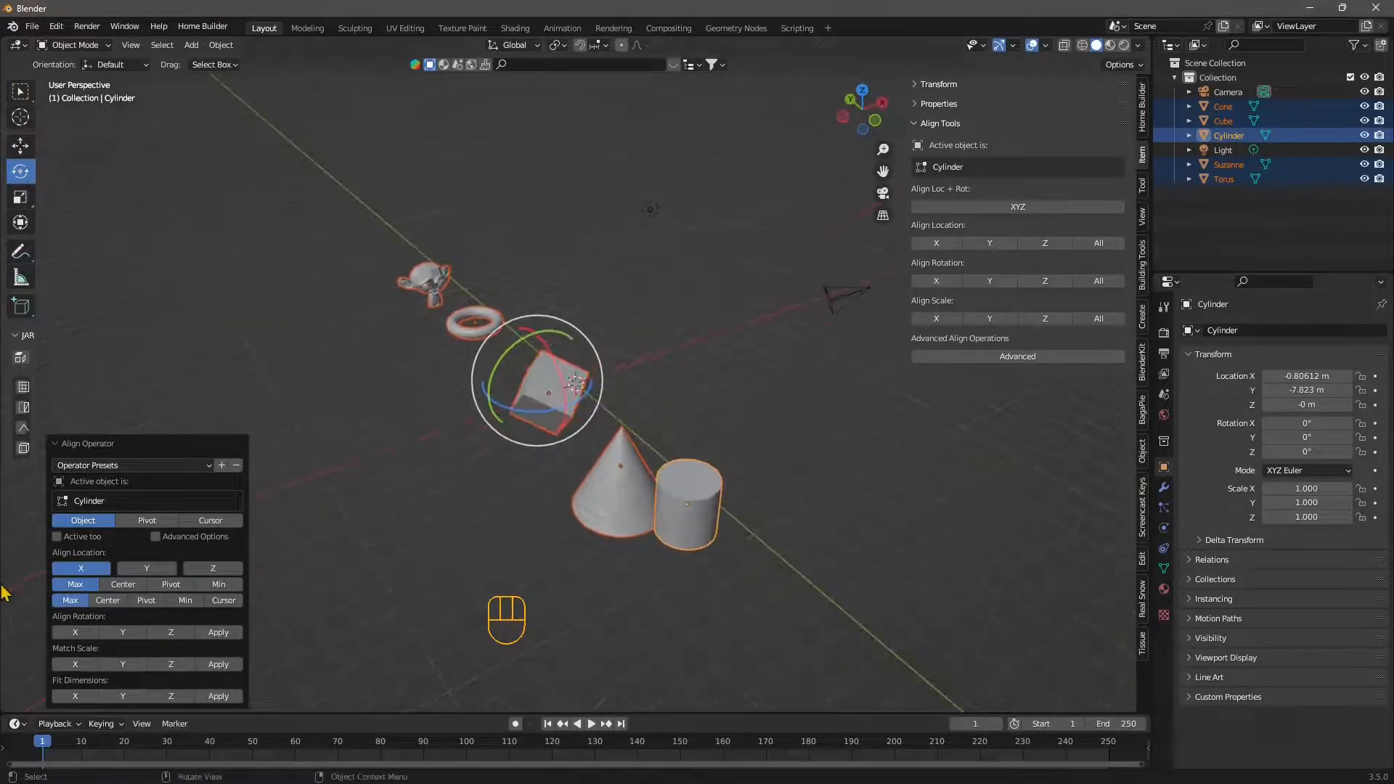
pyautogui.moveTo(565, 631); pyautogui.dragTo(511, 629, button='middle')
pyautogui.click(123, 586)
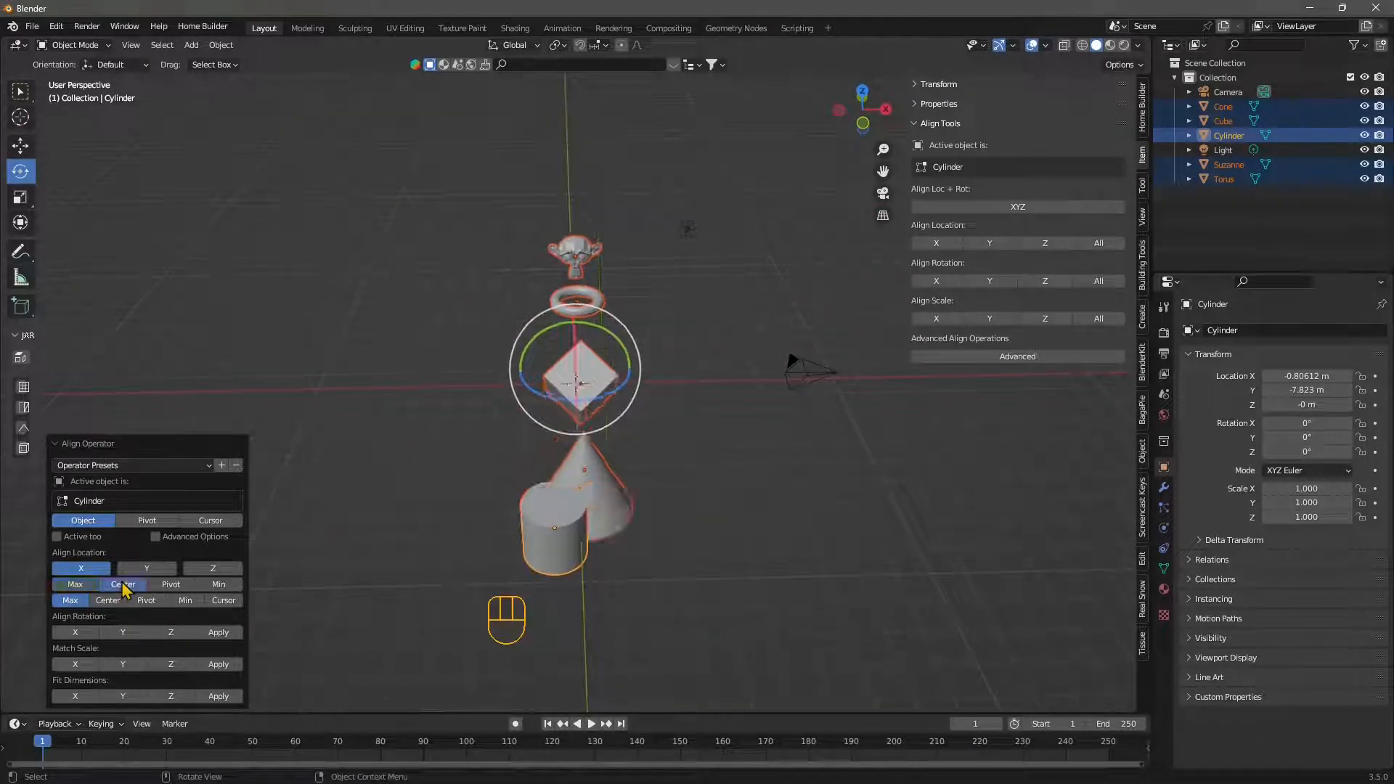
pyautogui.click(171, 585)
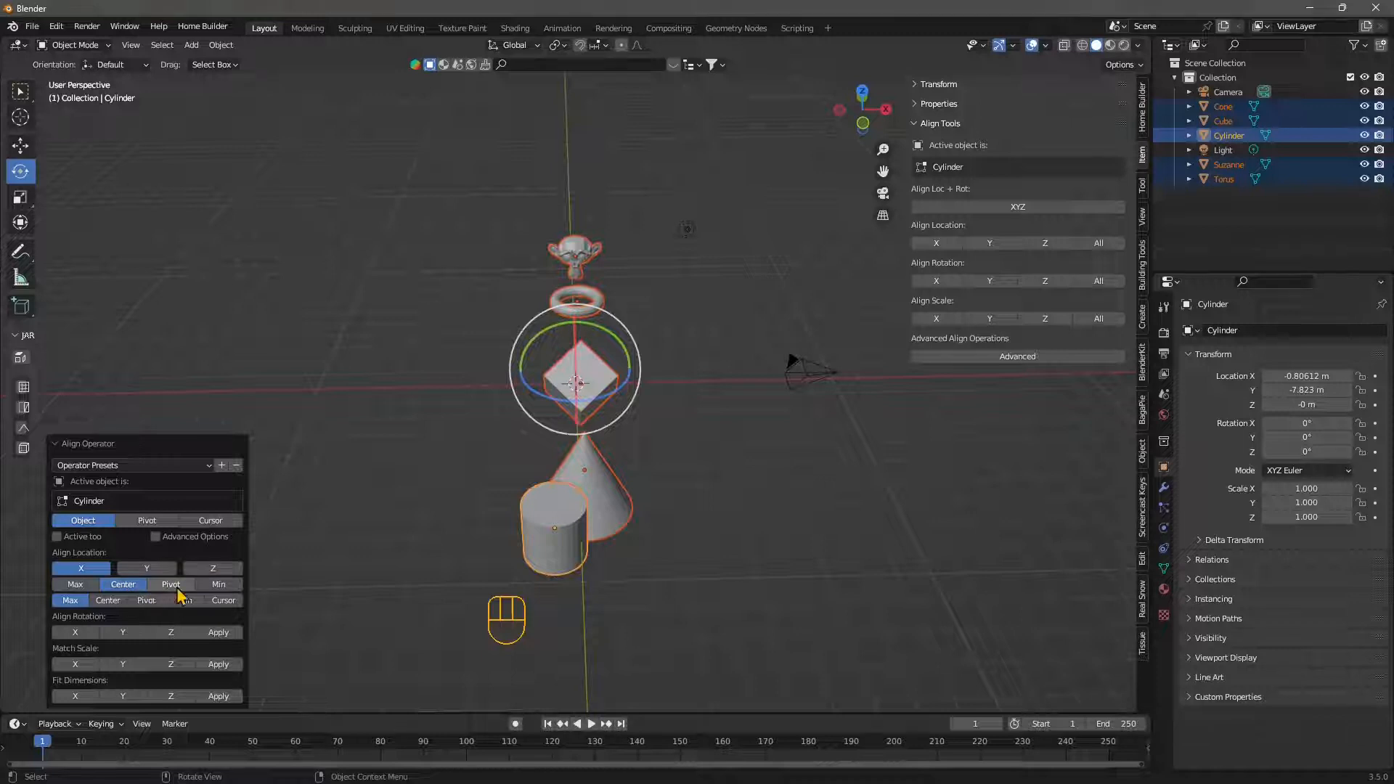
pyautogui.click(219, 585)
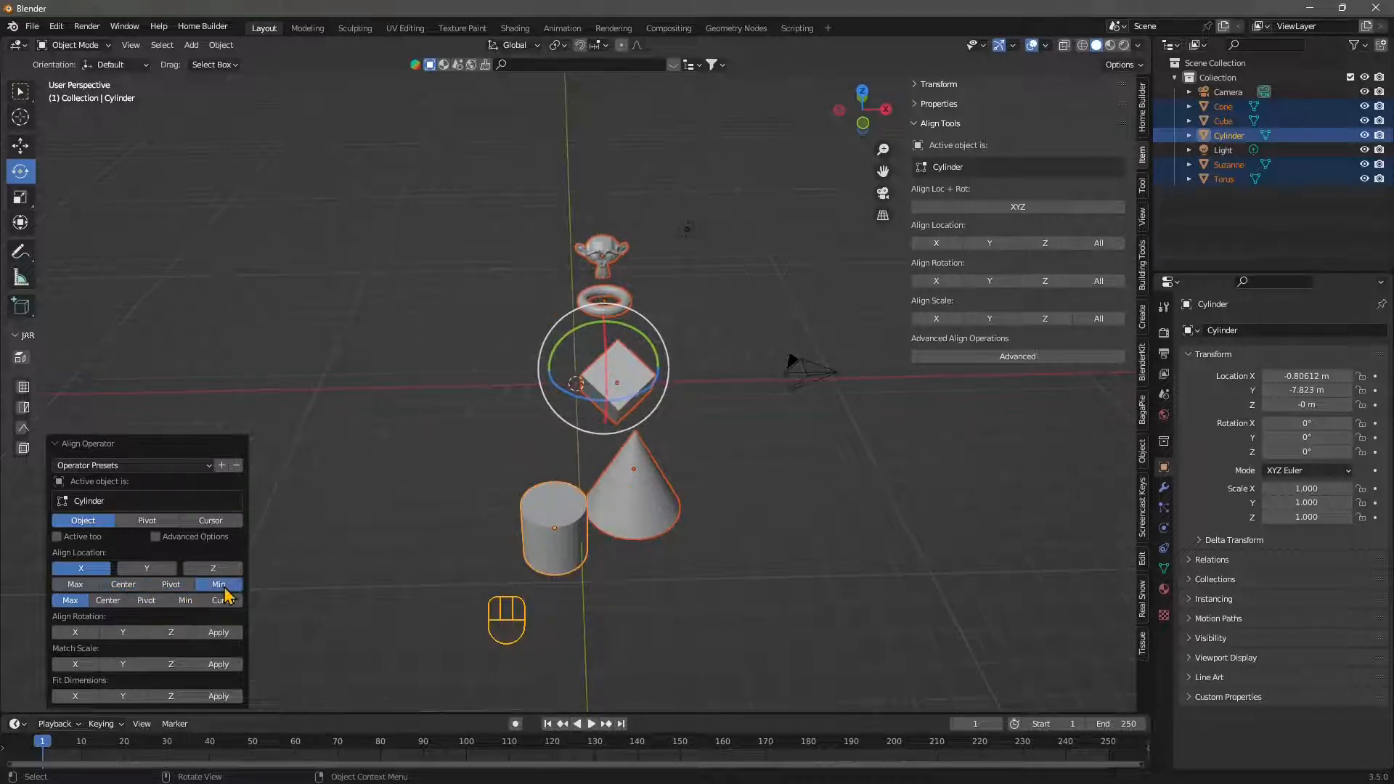
pyautogui.click(171, 585)
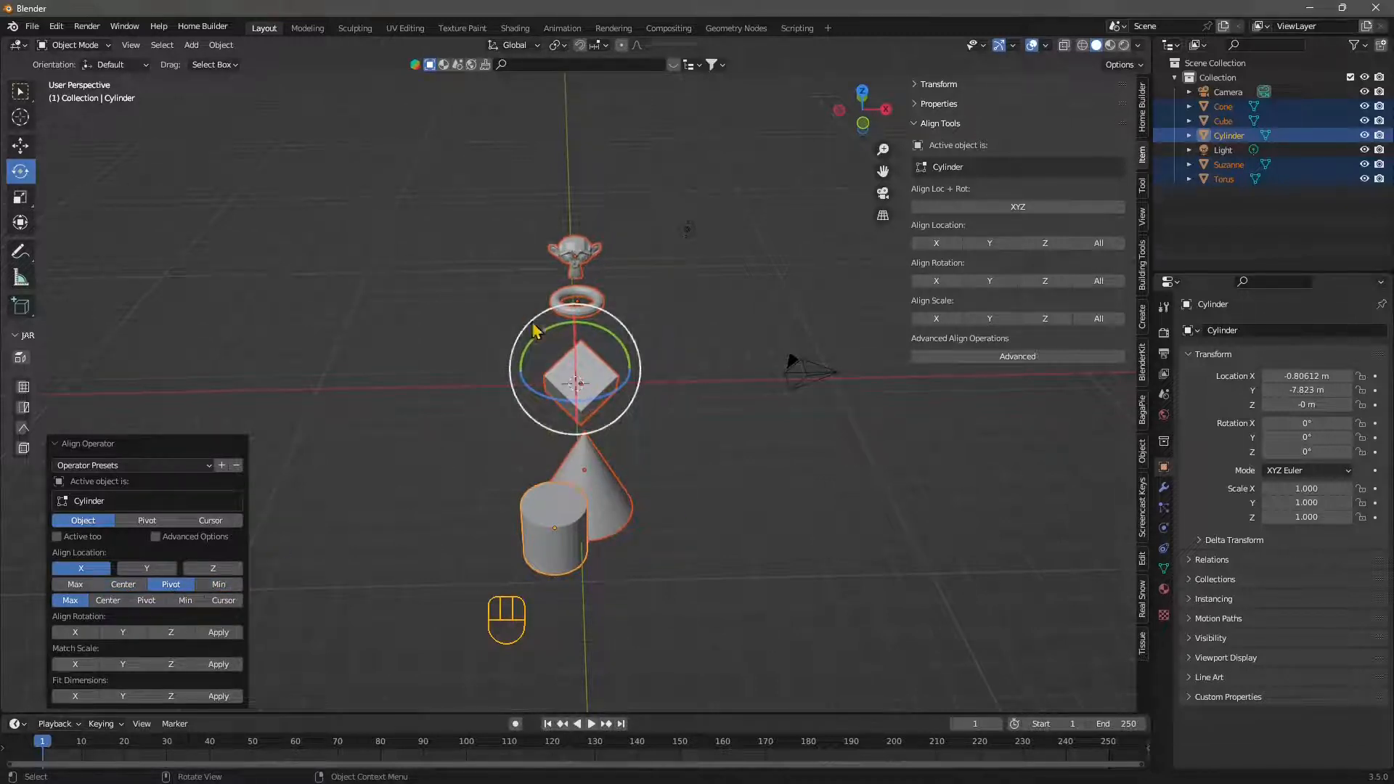
pyautogui.click(75, 585)
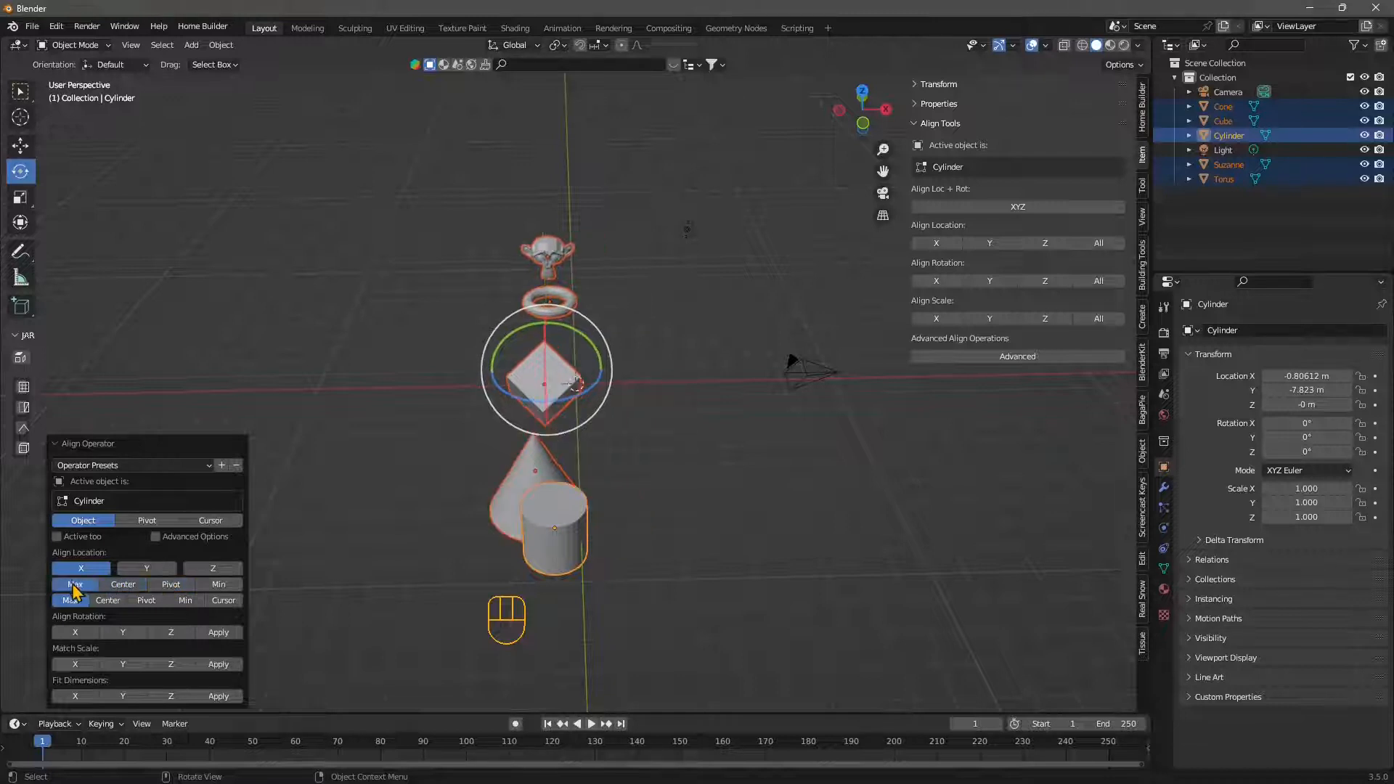
# - Compare the Center and Max reference points of the active cylinder for the X alignment, and settle on Min
pyautogui.click(106, 603)
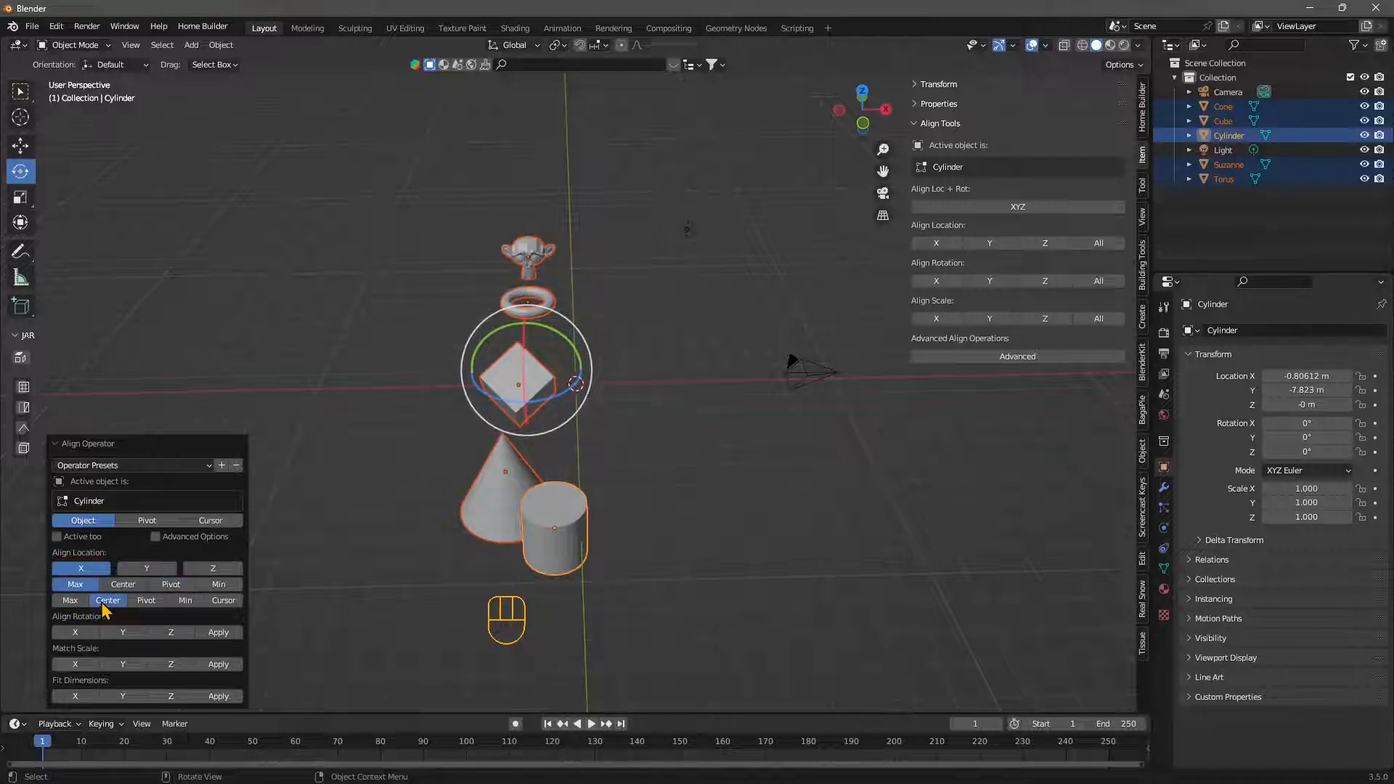
pyautogui.click(70, 602)
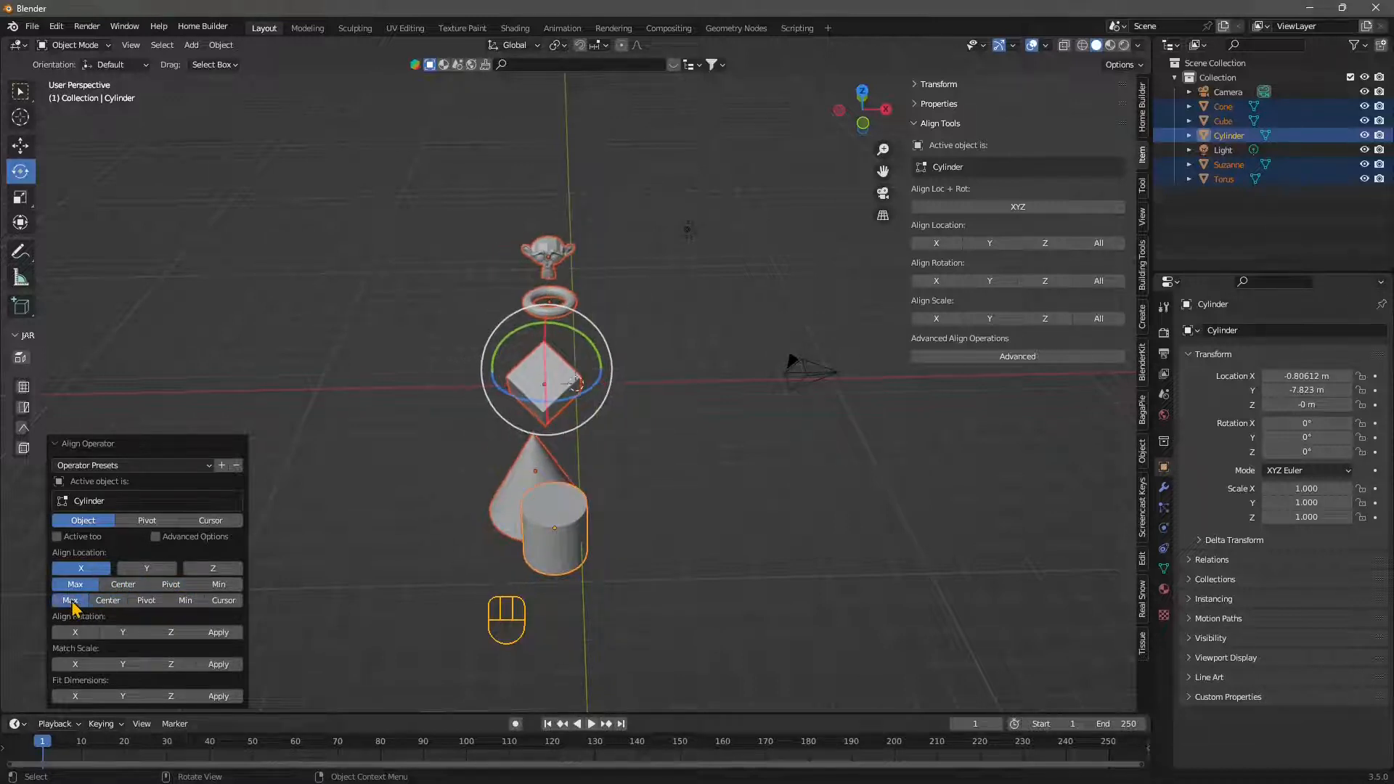
pyautogui.click(113, 605)
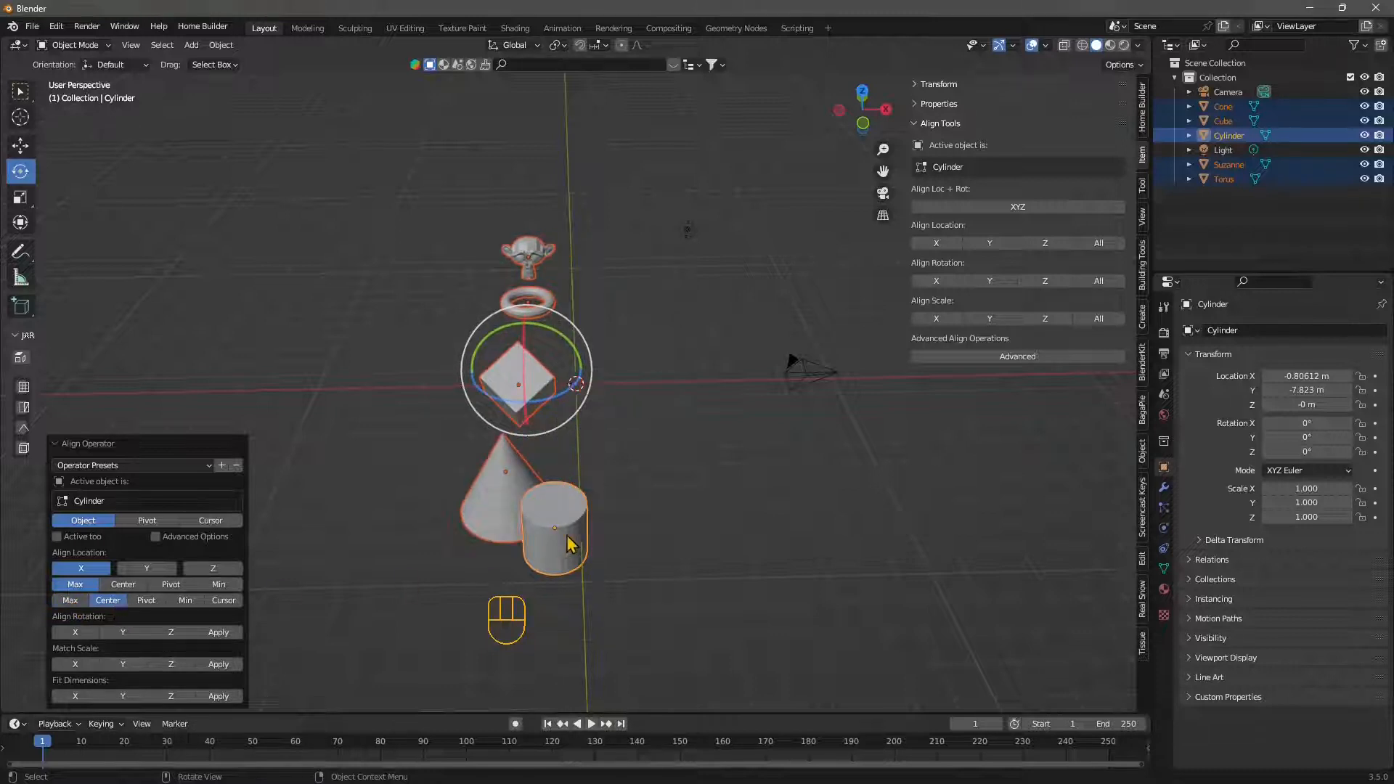
pyautogui.click(76, 603)
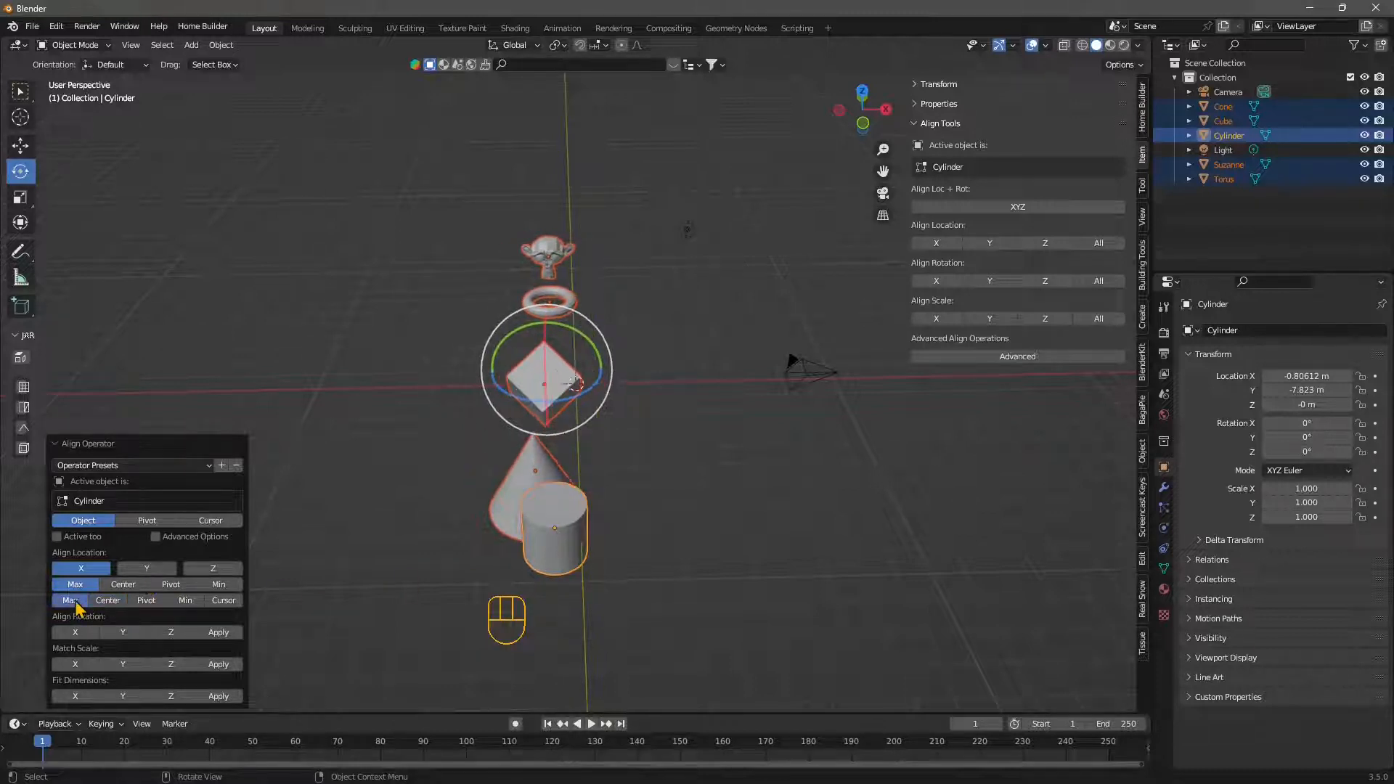
pyautogui.click(109, 605)
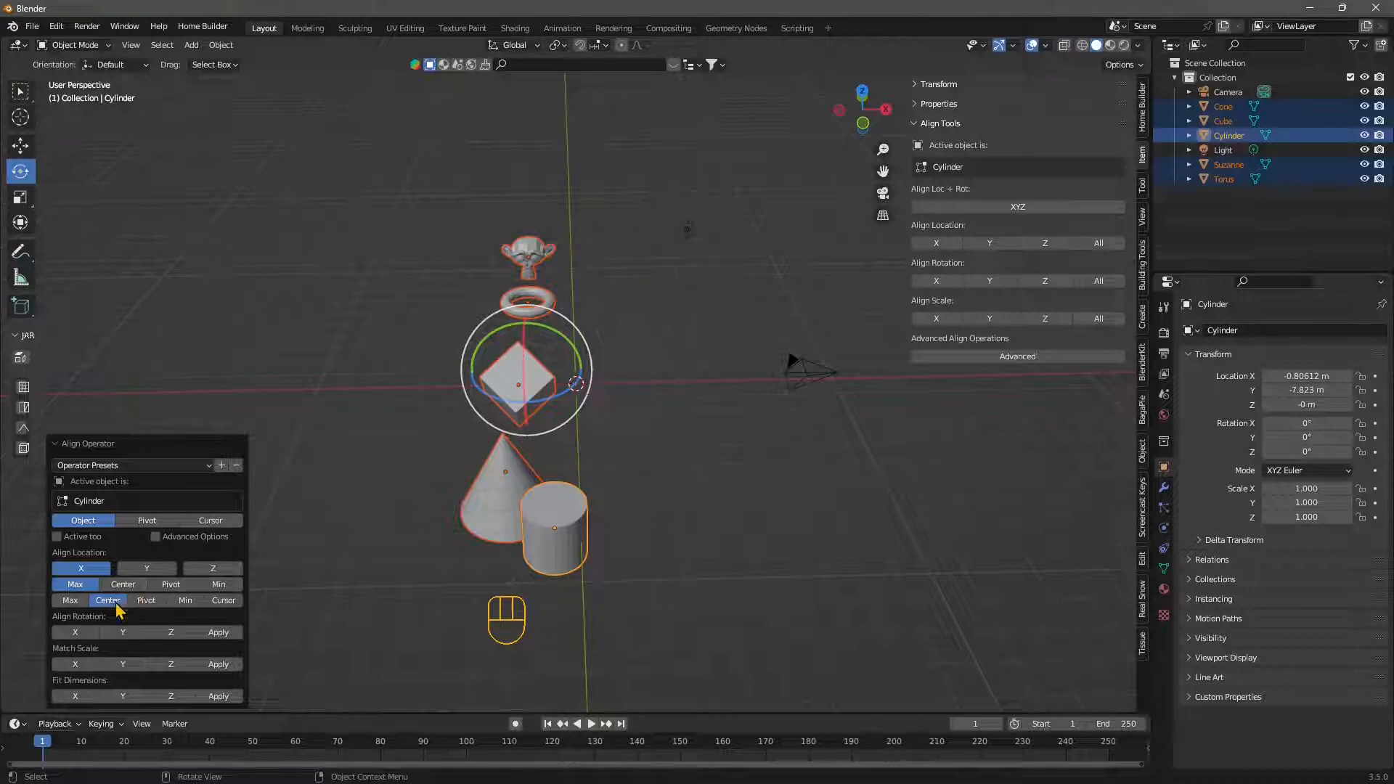
pyautogui.click(185, 602)
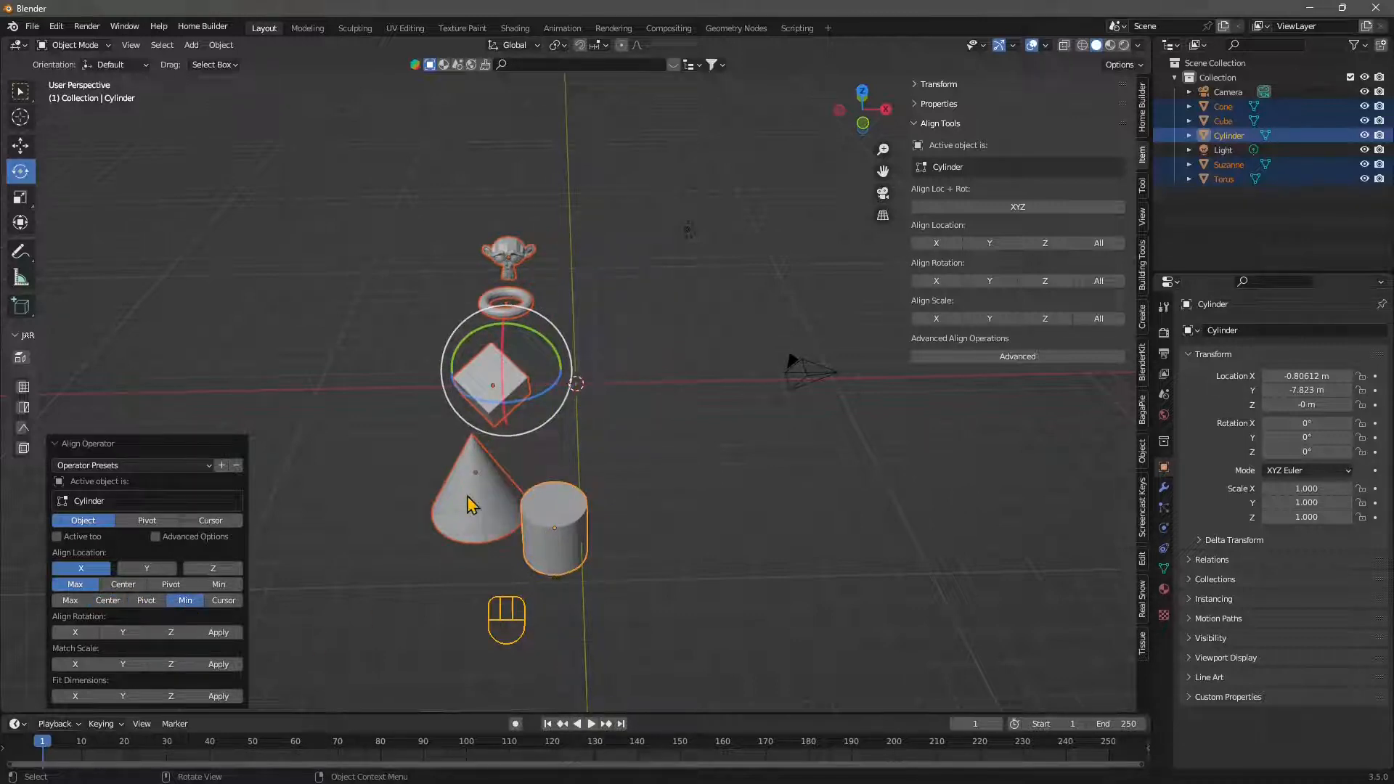
# - Try the Pivot and Cursor alignment modes on the selection, and return to the Object mode
pyautogui.moveTo(486, 581); pyautogui.dragTo(560, 576, button='middle')
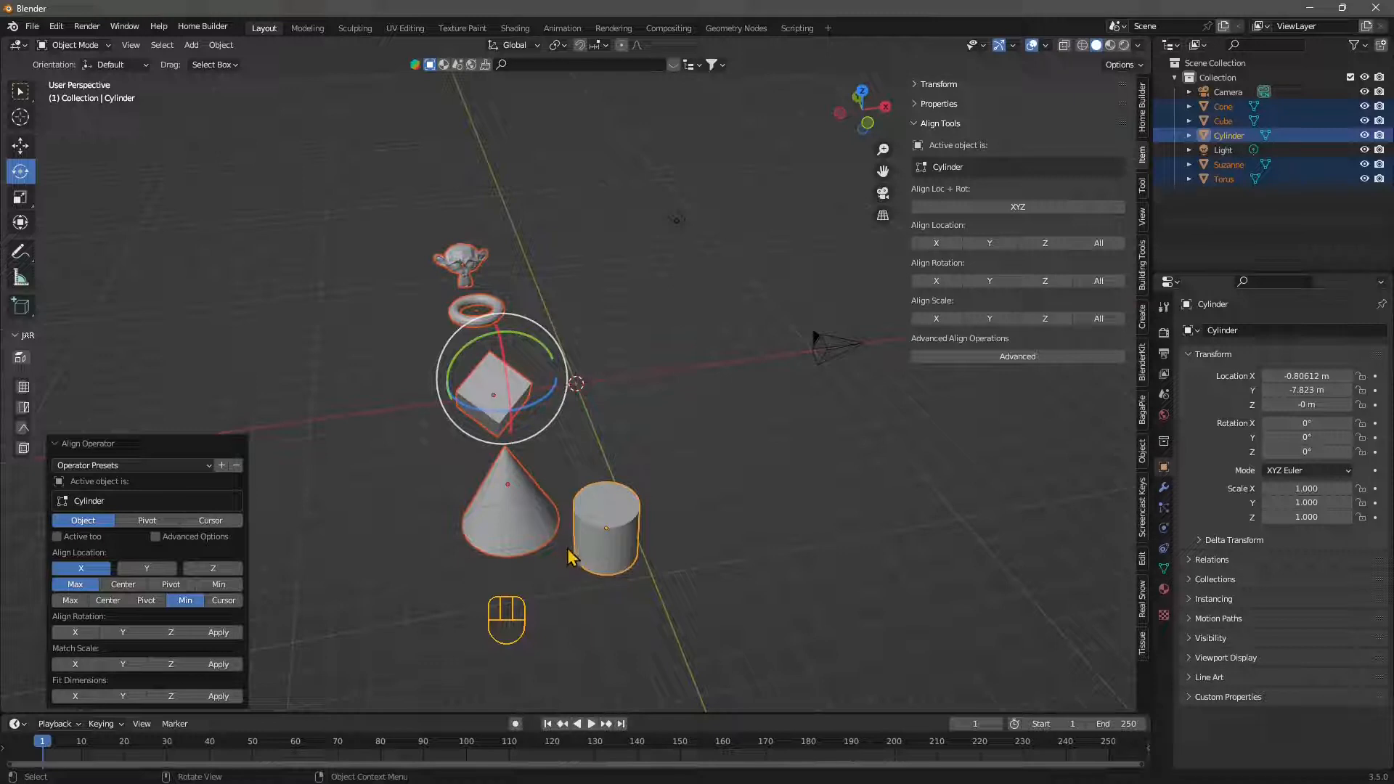
pyautogui.scroll(5, 560, 517)
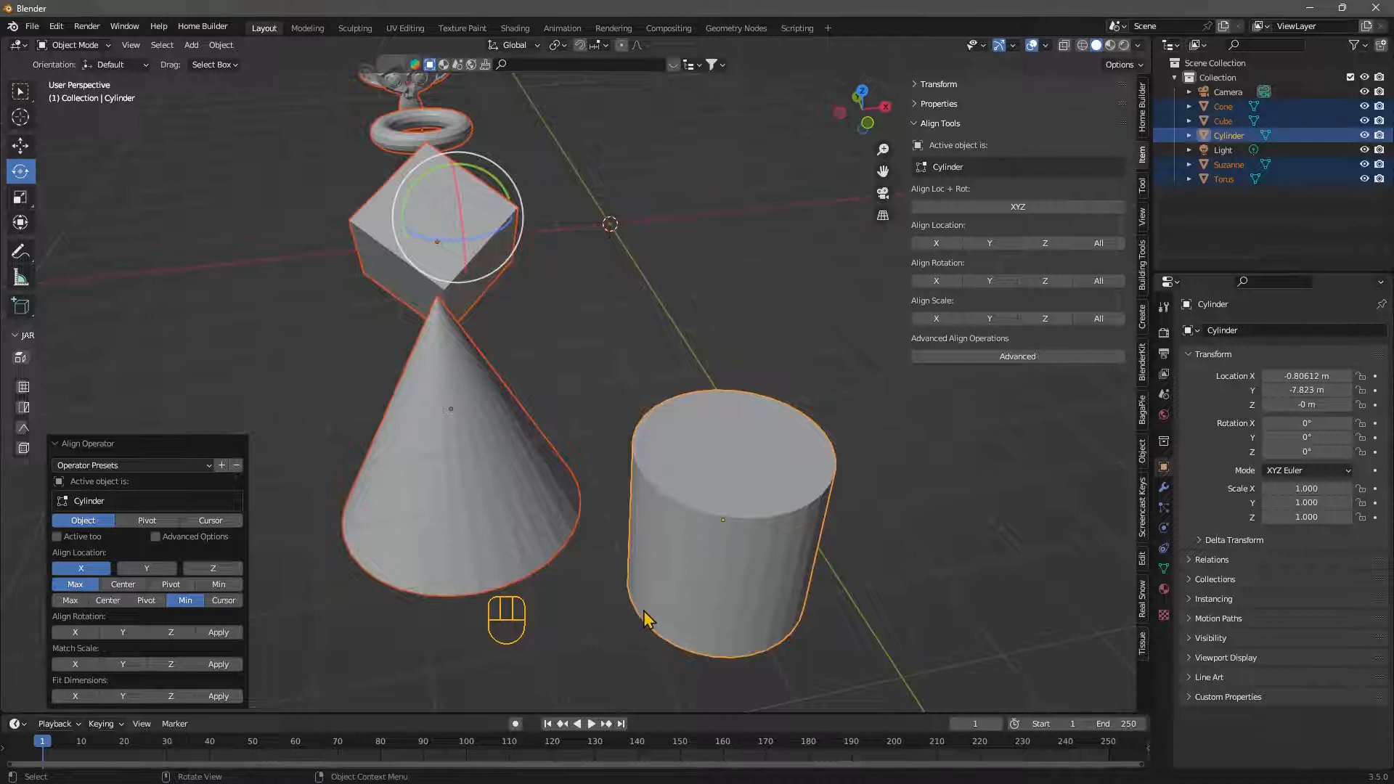
pyautogui.scroll(-5, 639, 629)
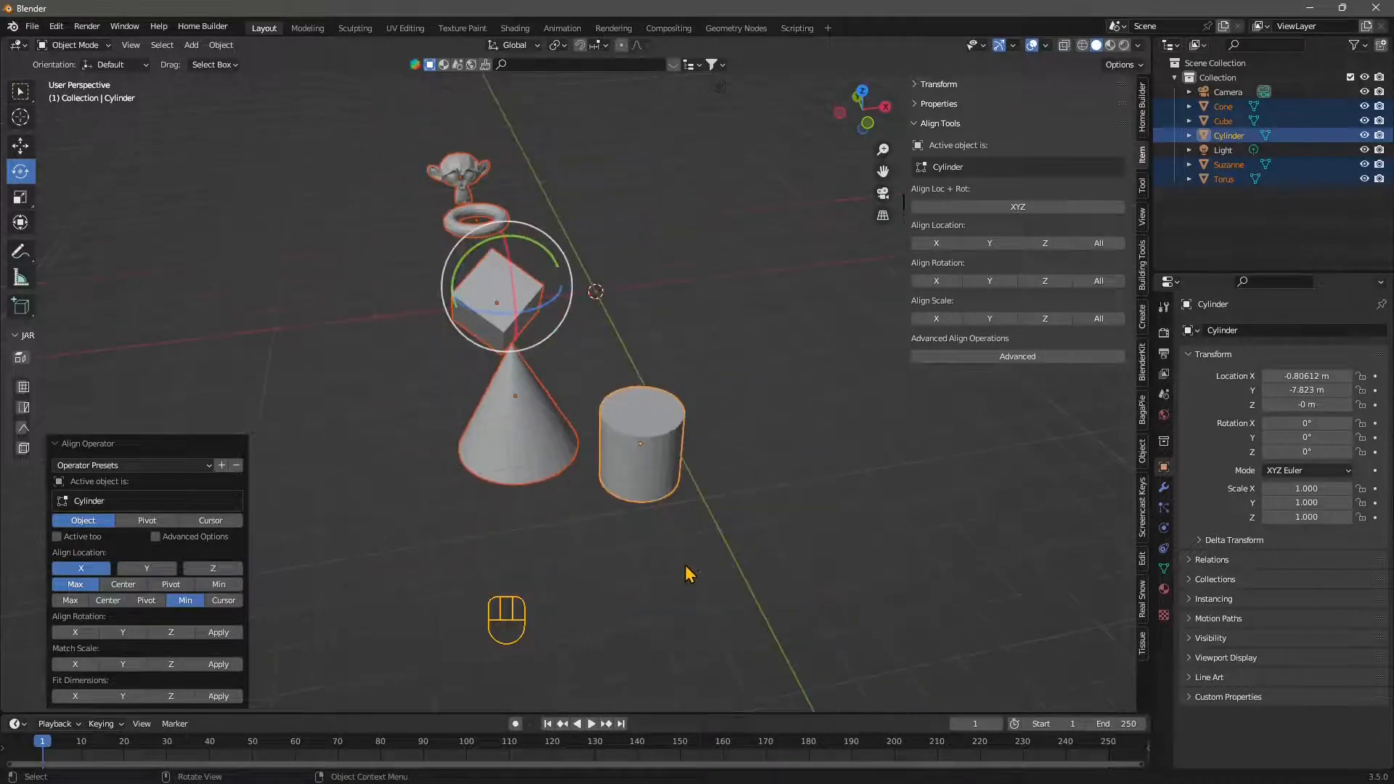
pyautogui.scroll(1, 566, 436)
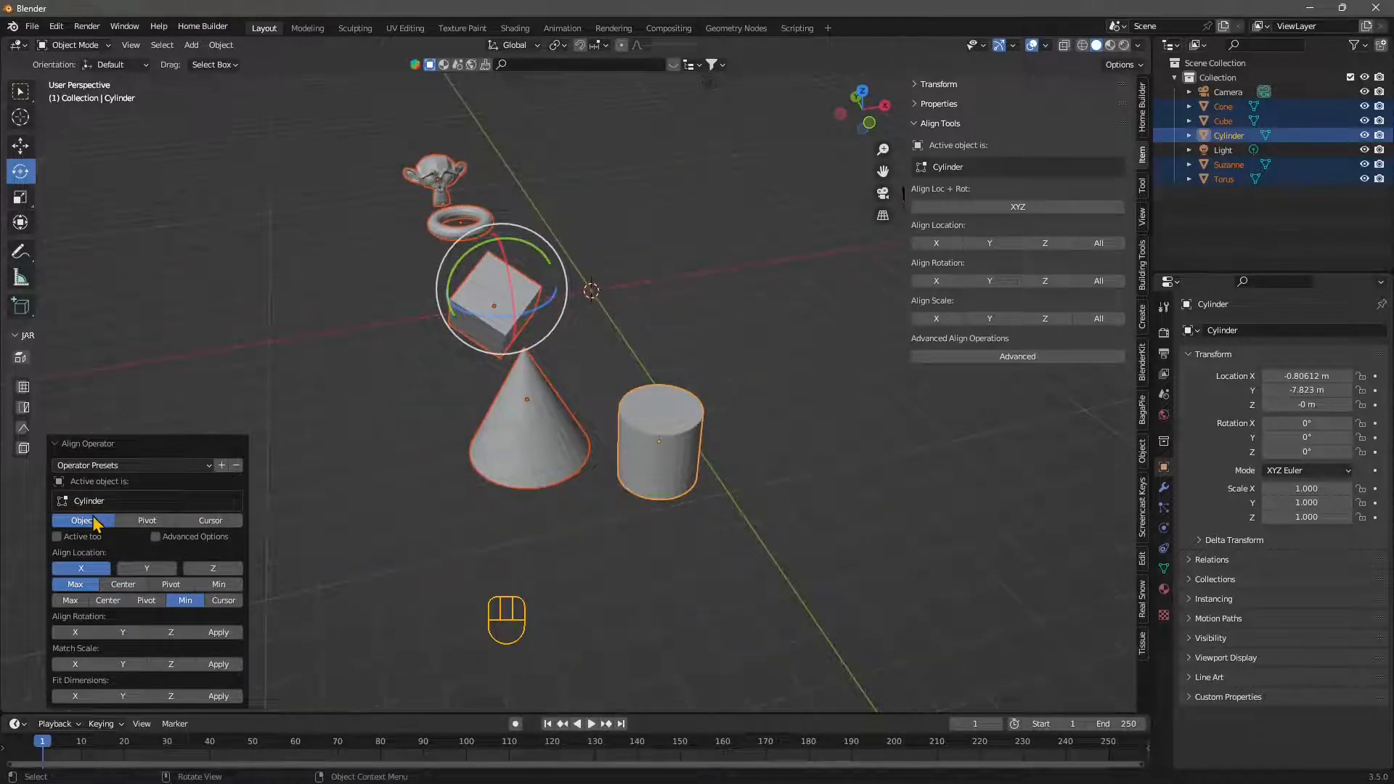
pyautogui.click(147, 521)
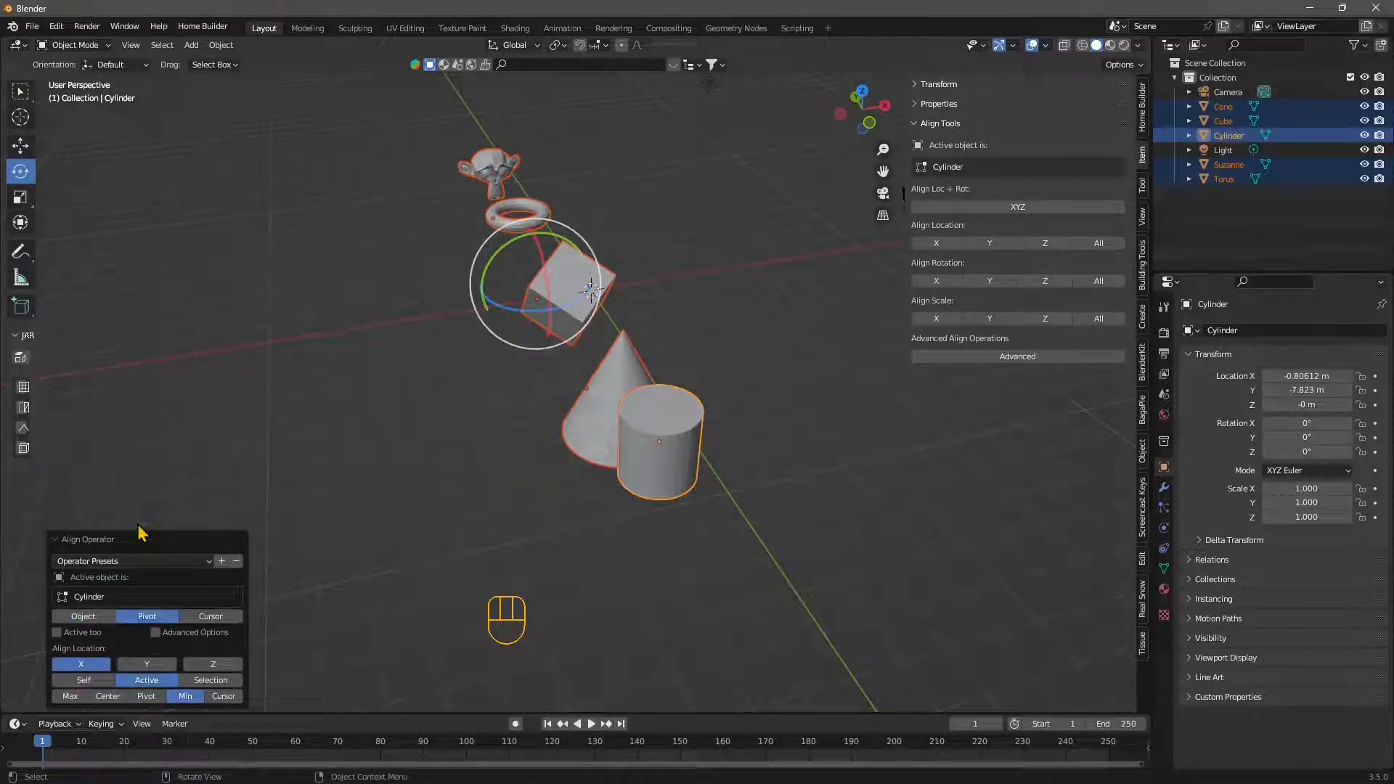
pyautogui.click(211, 617)
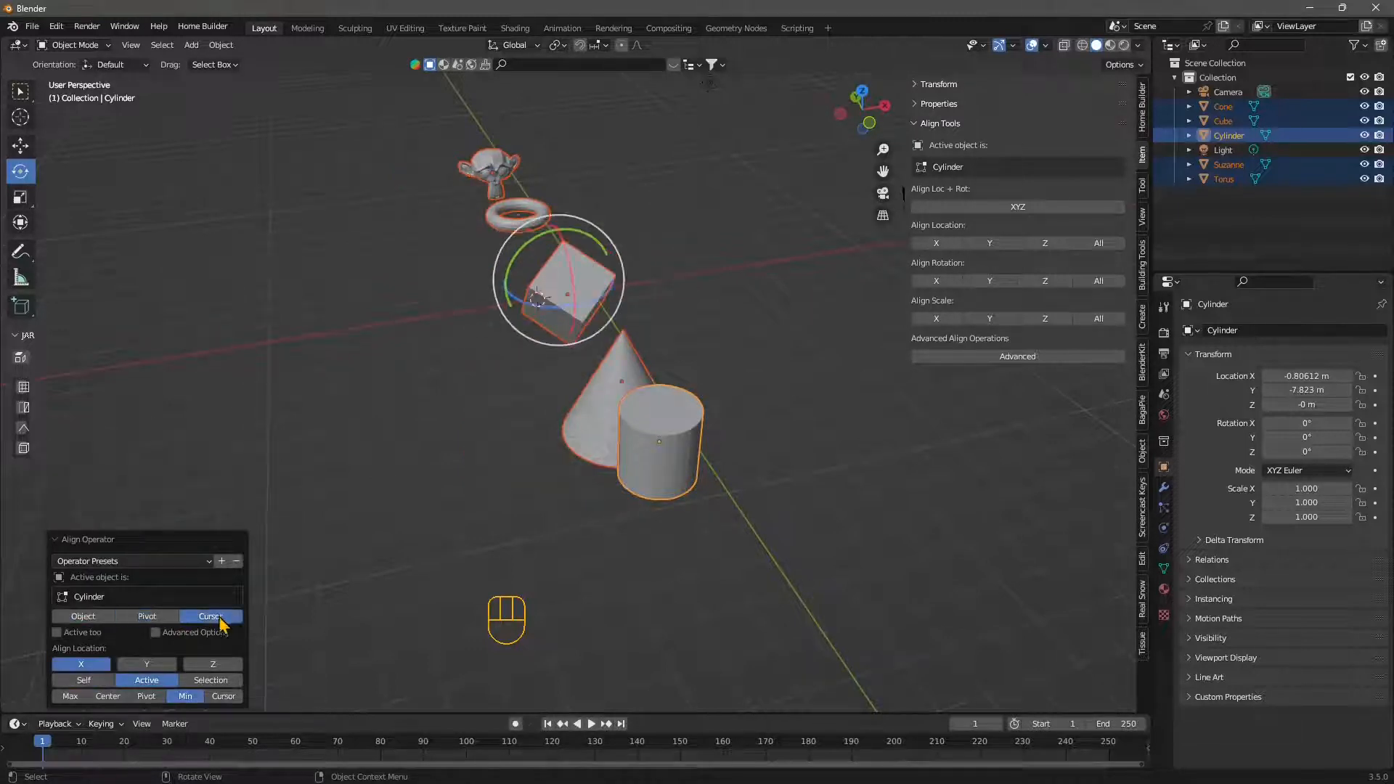
pyautogui.moveTo(716, 530); pyautogui.dragTo(508, 316, button='middle')
pyautogui.click(76, 617)
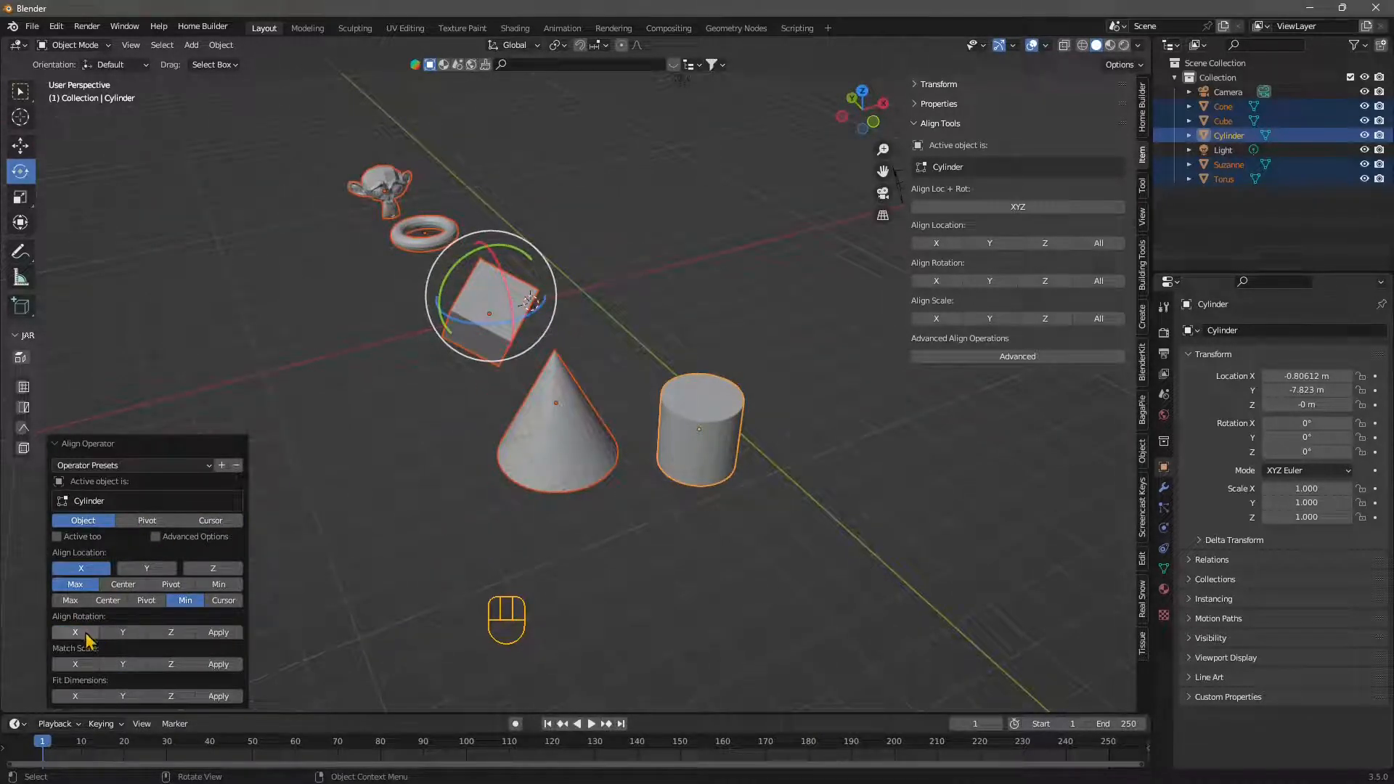
# - Include the active cylinder in the alignment with Active too and enable the Advanced Options
pyautogui.click(90, 537)
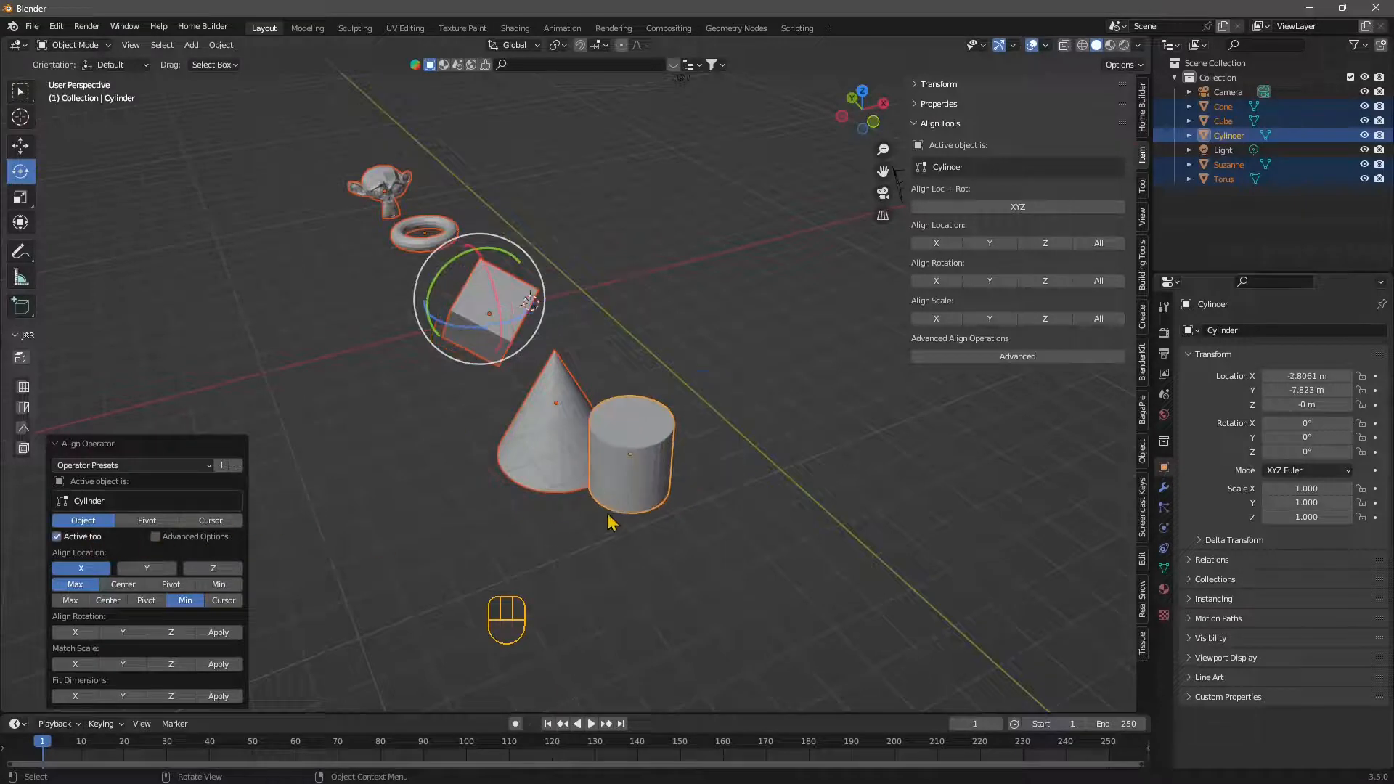
pyautogui.click(205, 538)
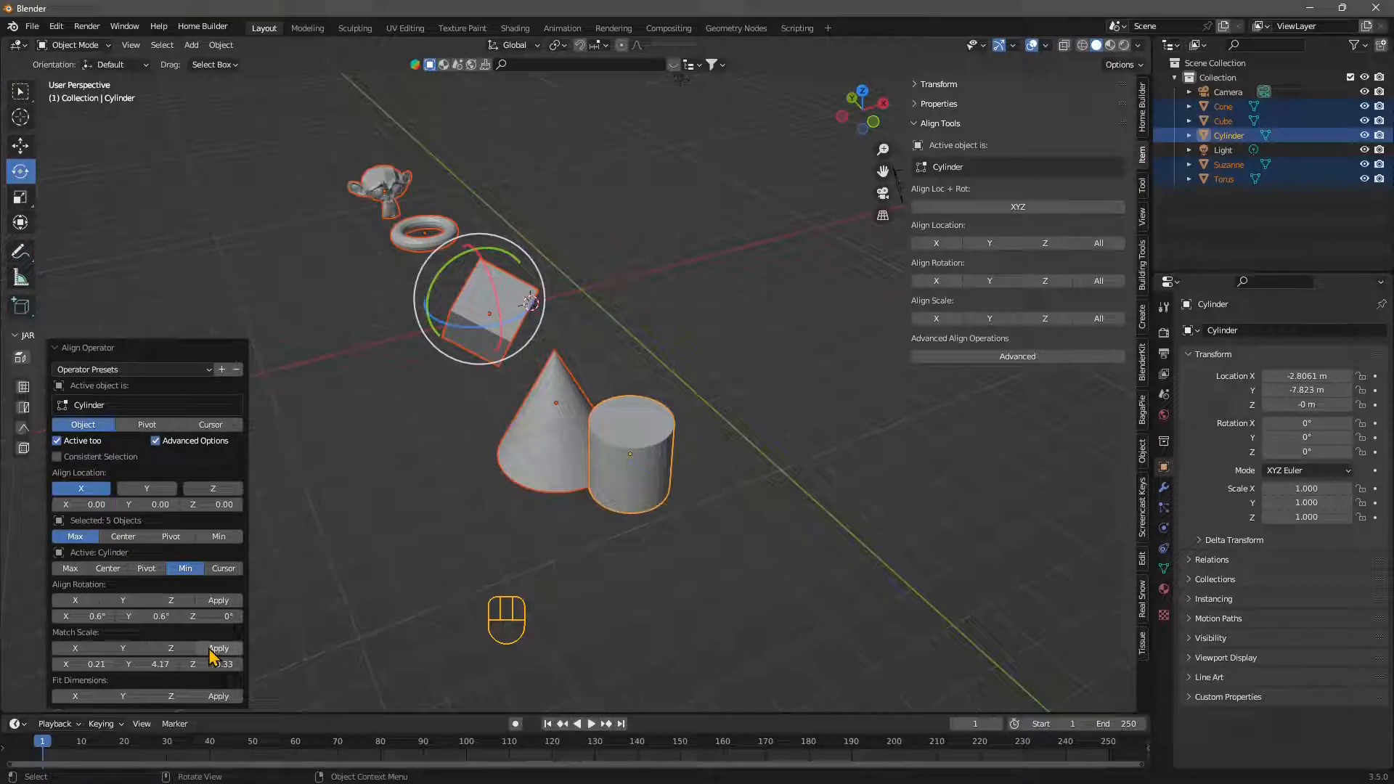
# - Try matching the selected objects' scale on the Z, Y and X axes, leaving scale matching off
pyautogui.click(169, 649)
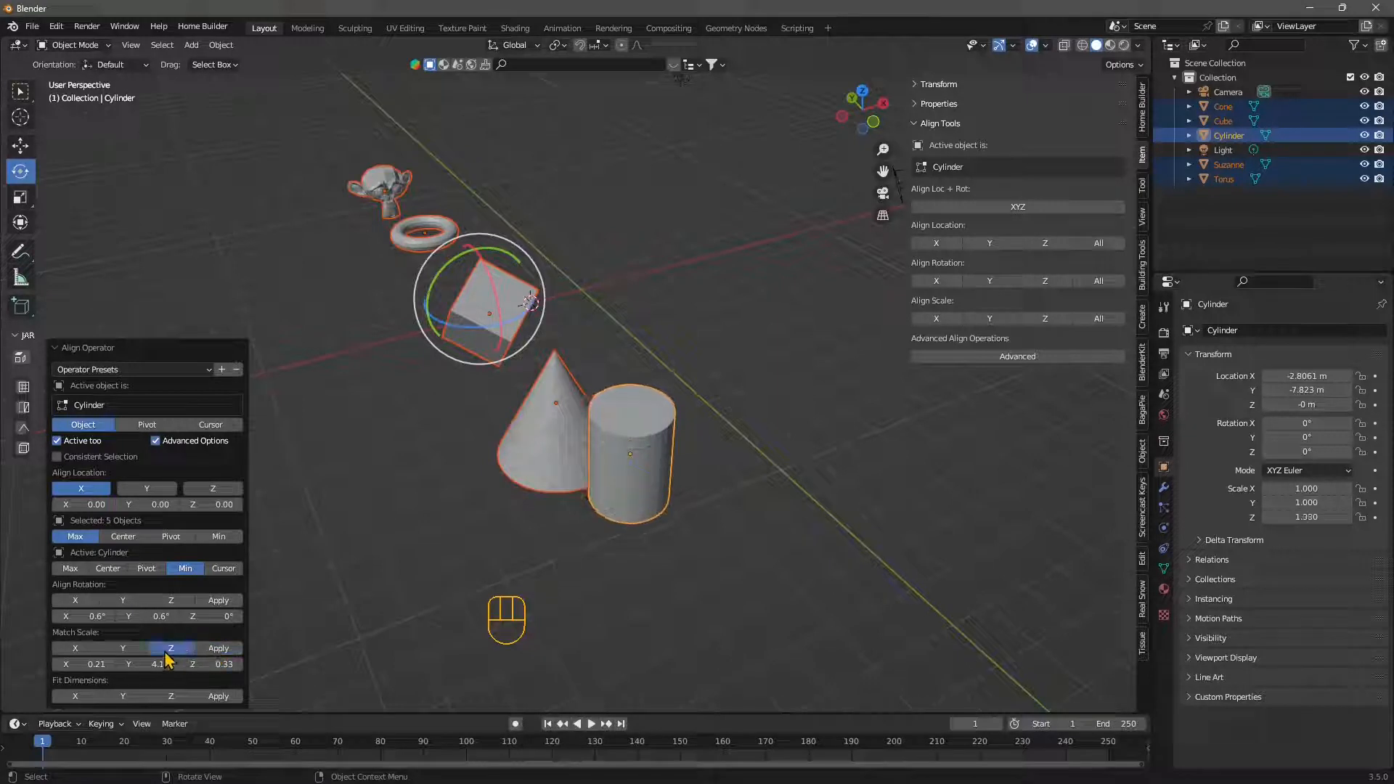
pyautogui.click(123, 649)
pyautogui.click(76, 649)
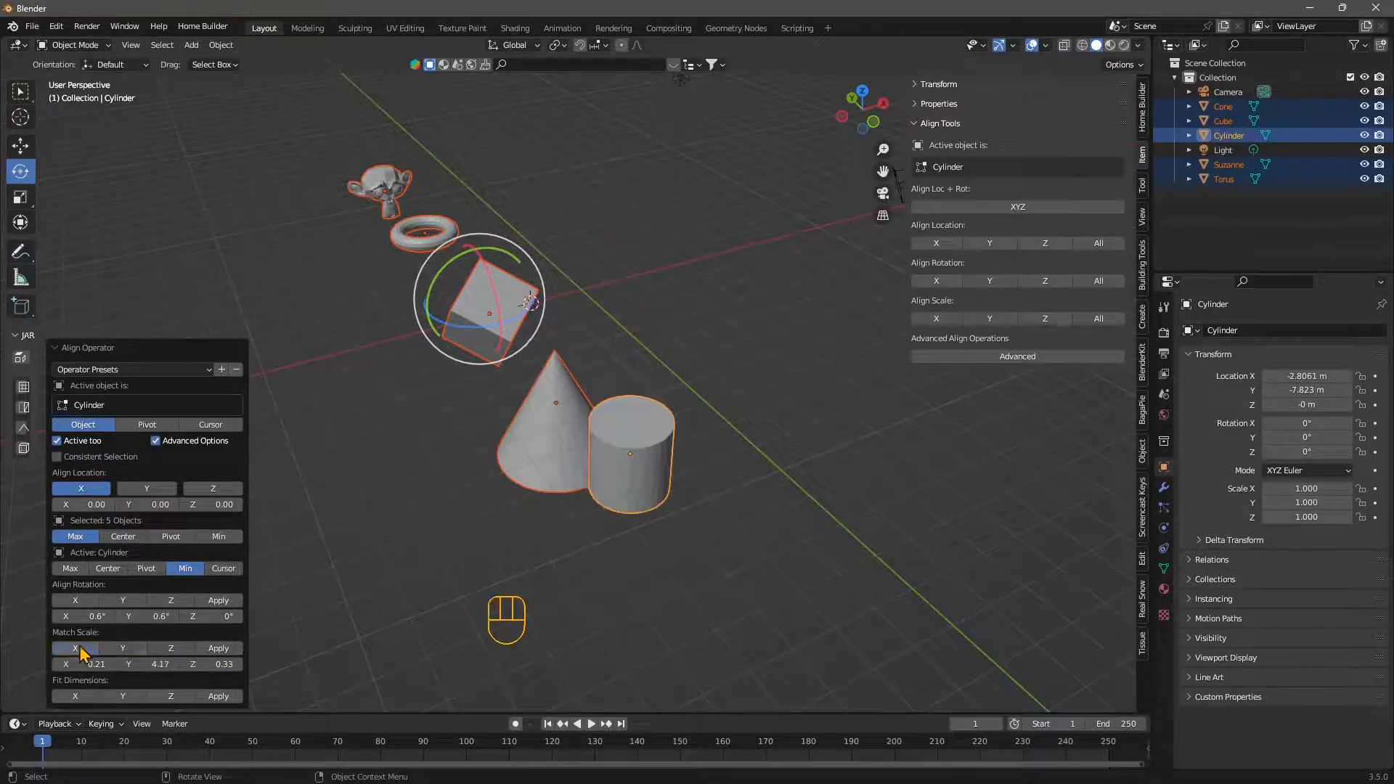
pyautogui.click(77, 649)
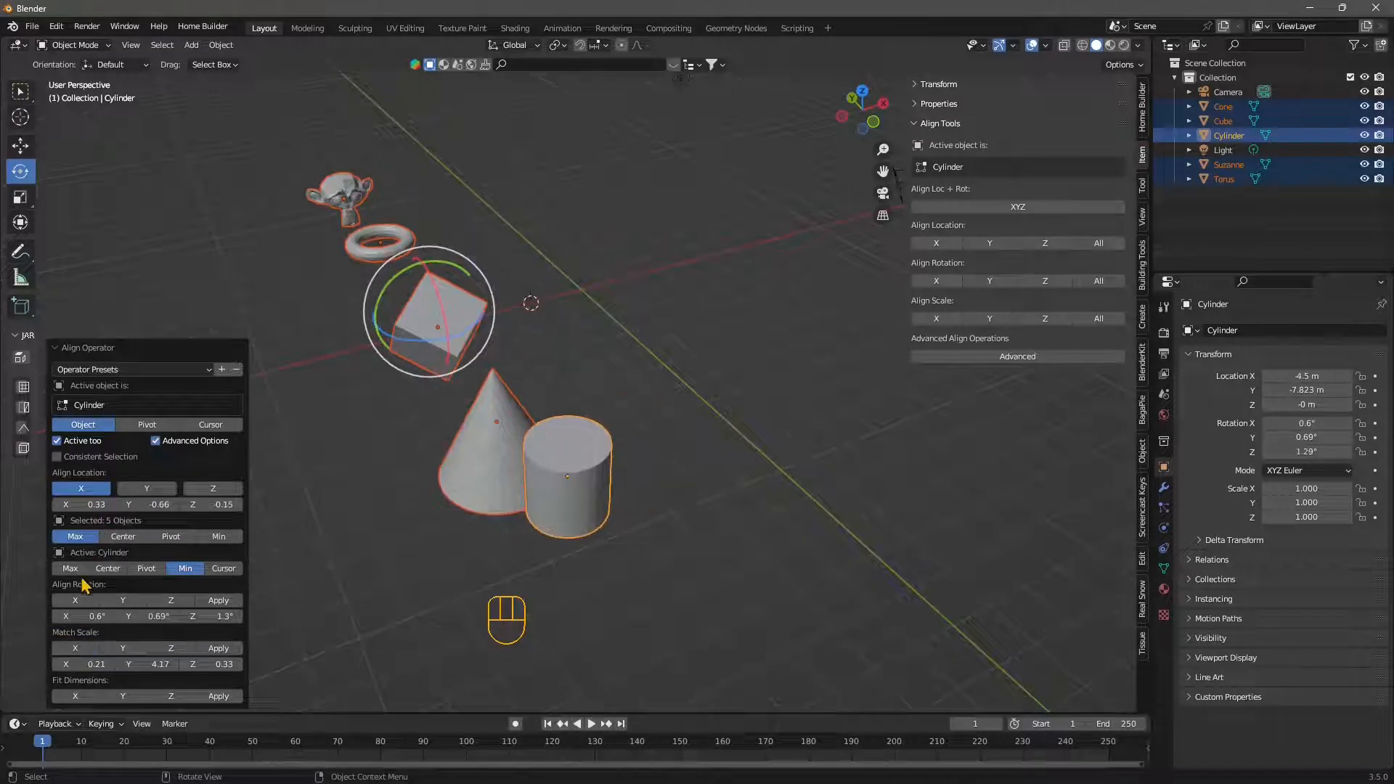
# - Set the alignment's location offsets to X 1.02, Y 4.80 and Z 0.42, keeping only X alignment enabled
pyautogui.moveTo(99, 504); pyautogui.dragTo(222, 504)
pyautogui.click(154, 490)
pyautogui.click(218, 491)
pyautogui.click(197, 491)
pyautogui.click(165, 491)
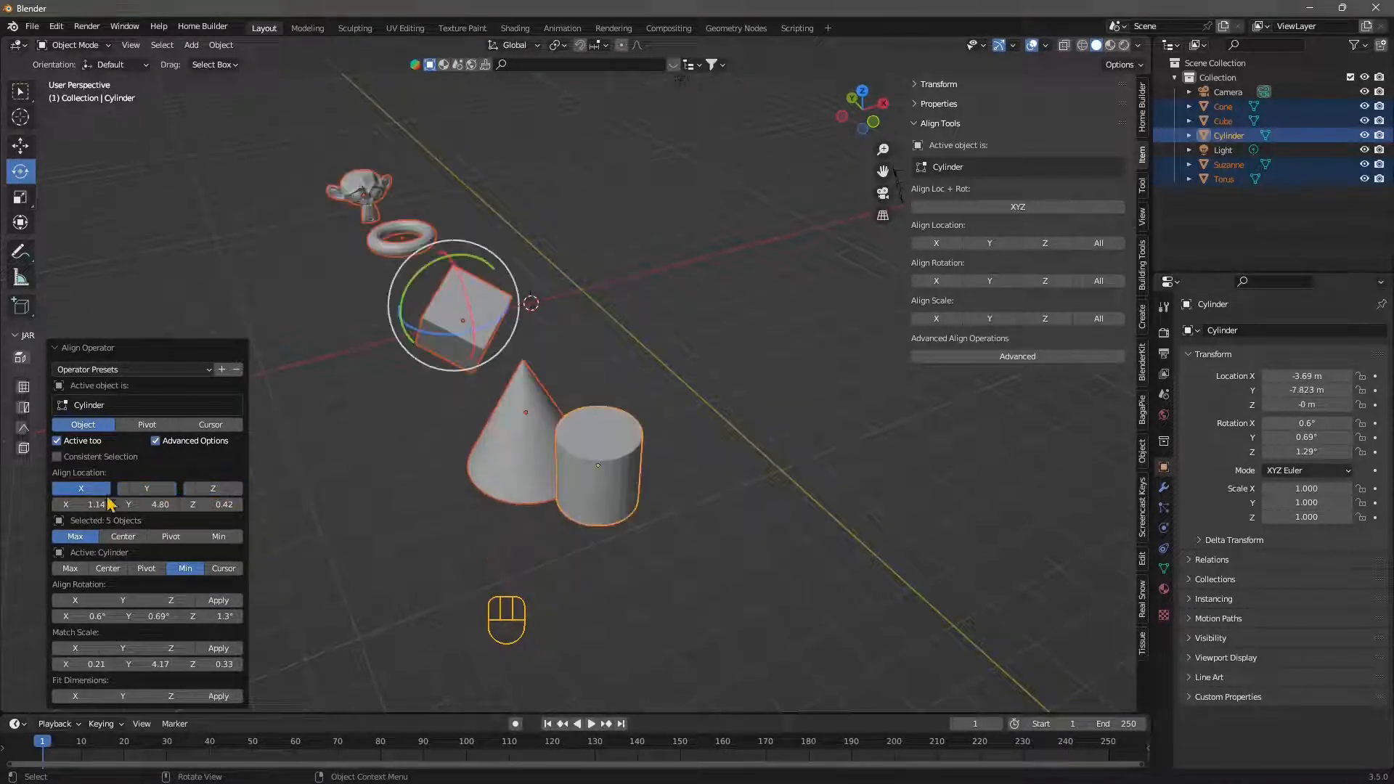
pyautogui.moveTo(109, 504); pyautogui.dragTo(90, 504)
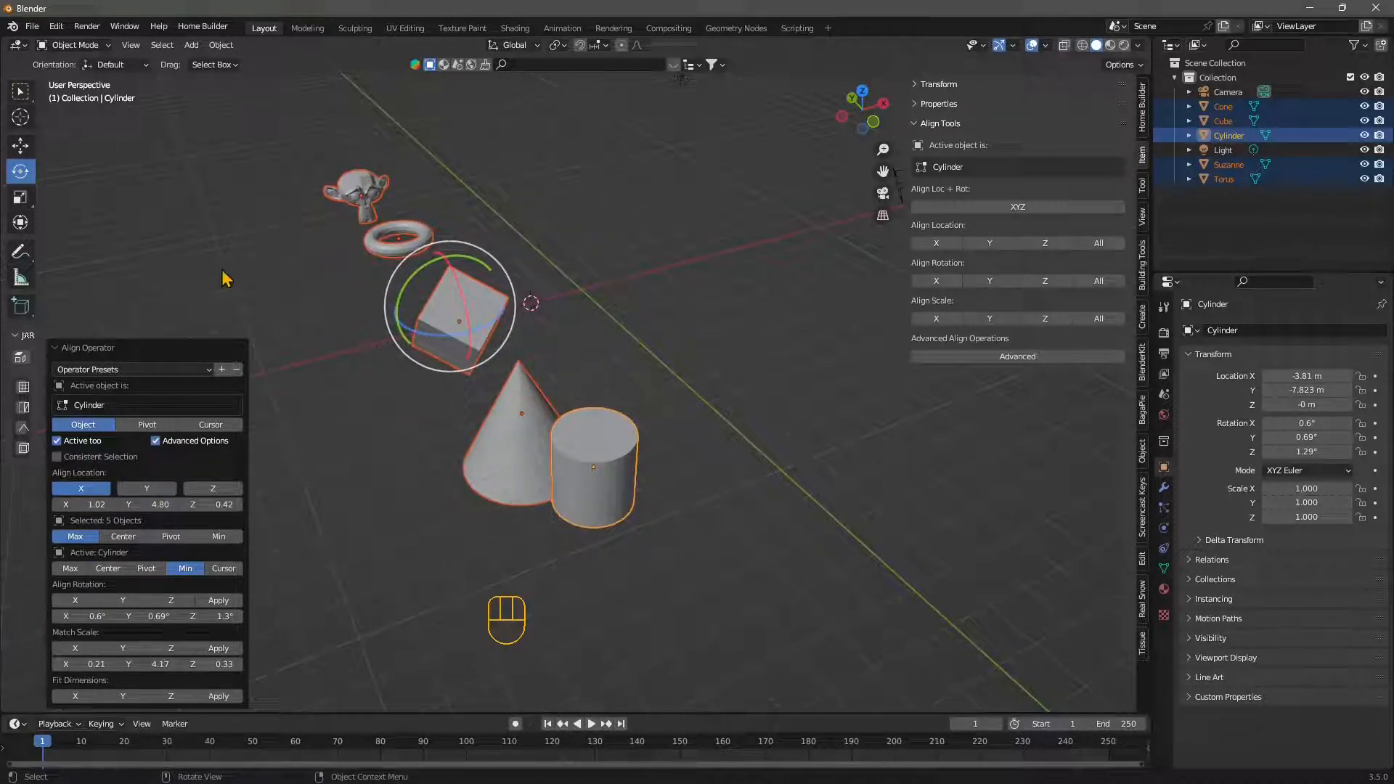
# - Review the Align Tools add-on entry in the Preferences, close them and look over the aligned objects
pyautogui.click(55, 33)
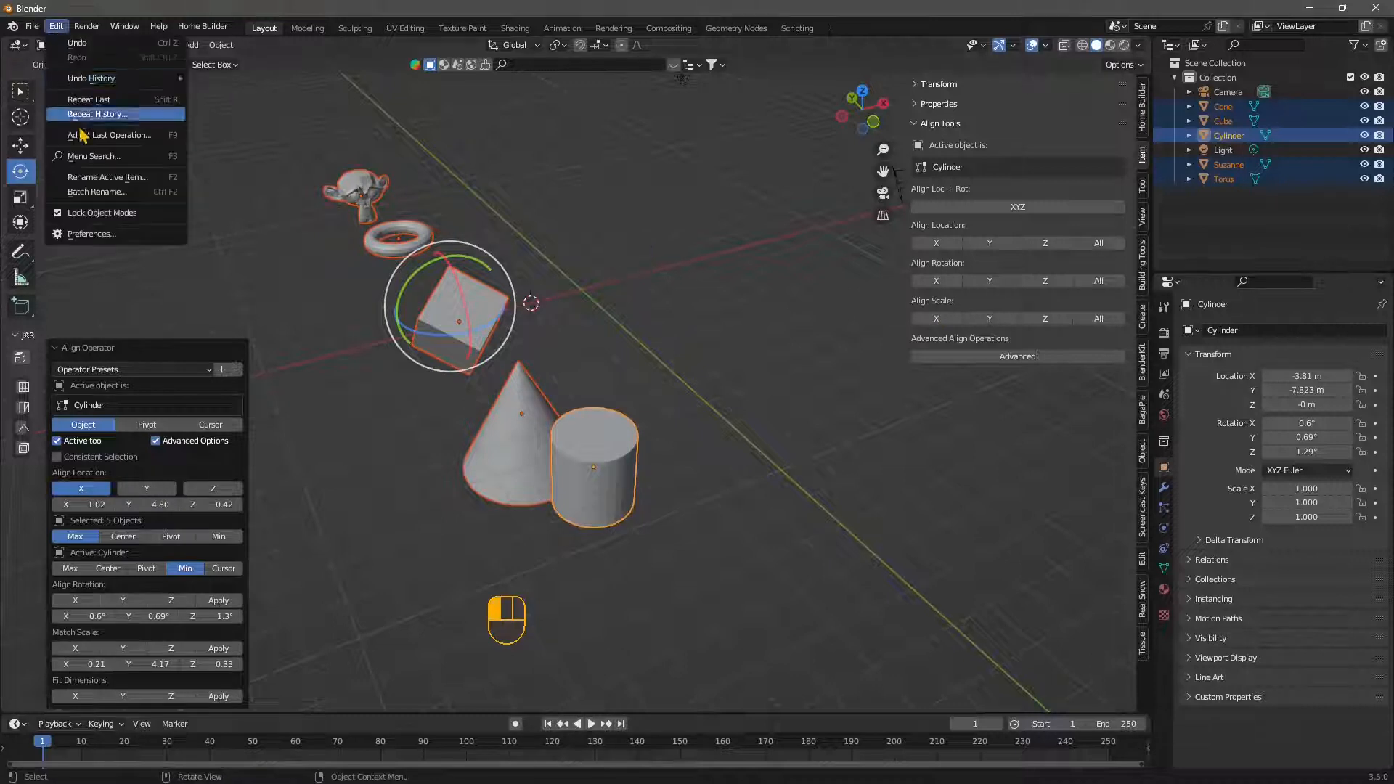
pyautogui.click(105, 234)
pyautogui.moveTo(194, 43); pyautogui.dragTo(316, 141)
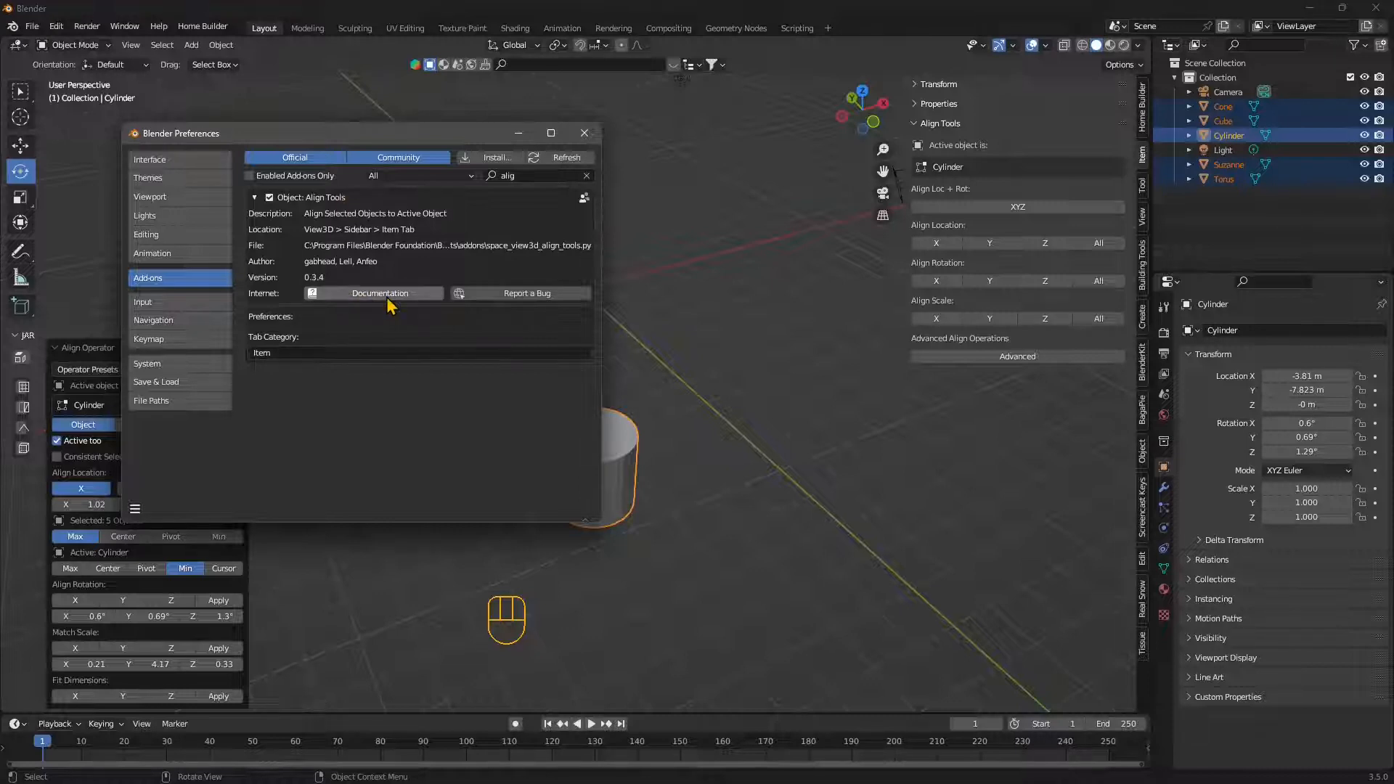
pyautogui.click(584, 133)
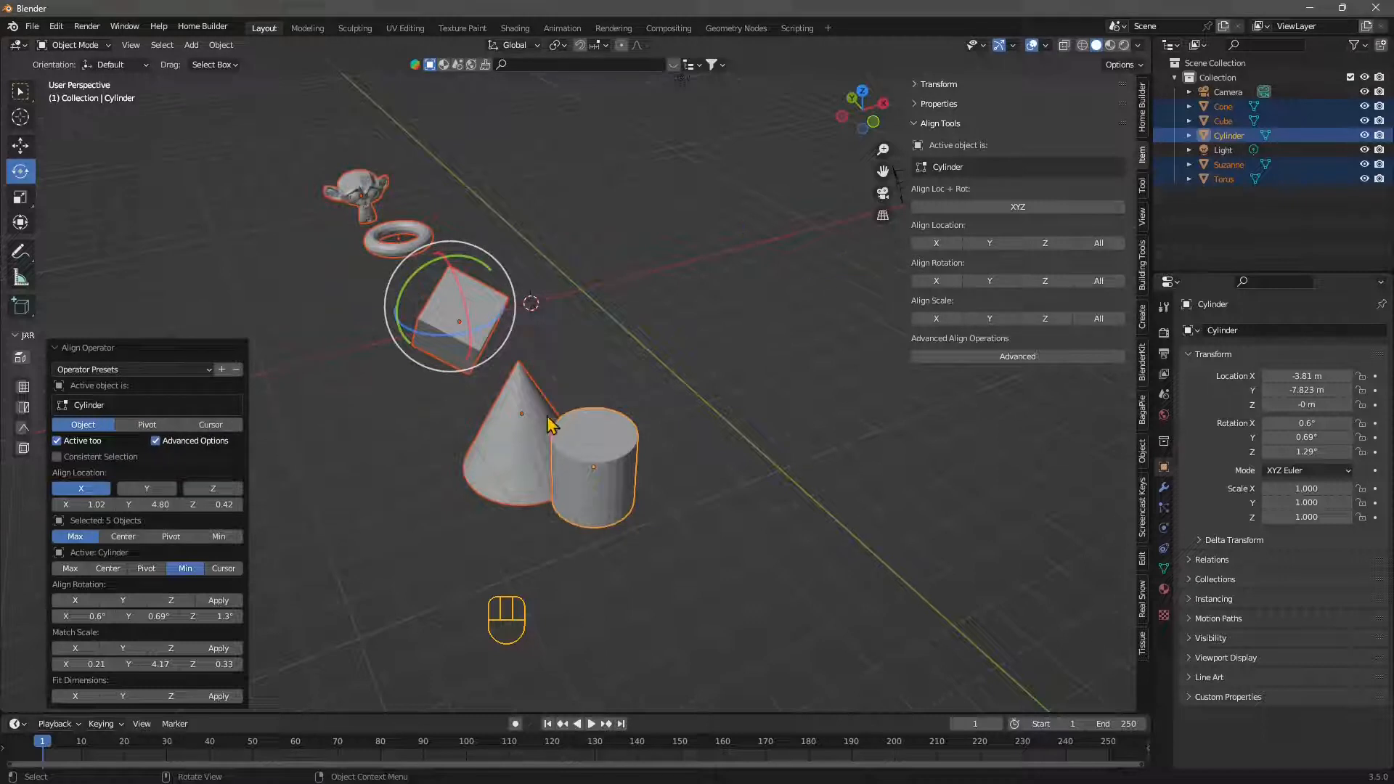
pyautogui.moveTo(554, 427)
pyautogui.mouseDown(button='middle')
pyautogui.moveTo(600, 429)
pyautogui.moveTo(513, 436)
pyautogui.moveTo(538, 441)
pyautogui.moveTo(550, 425)
pyautogui.mouseUp(button='middle')
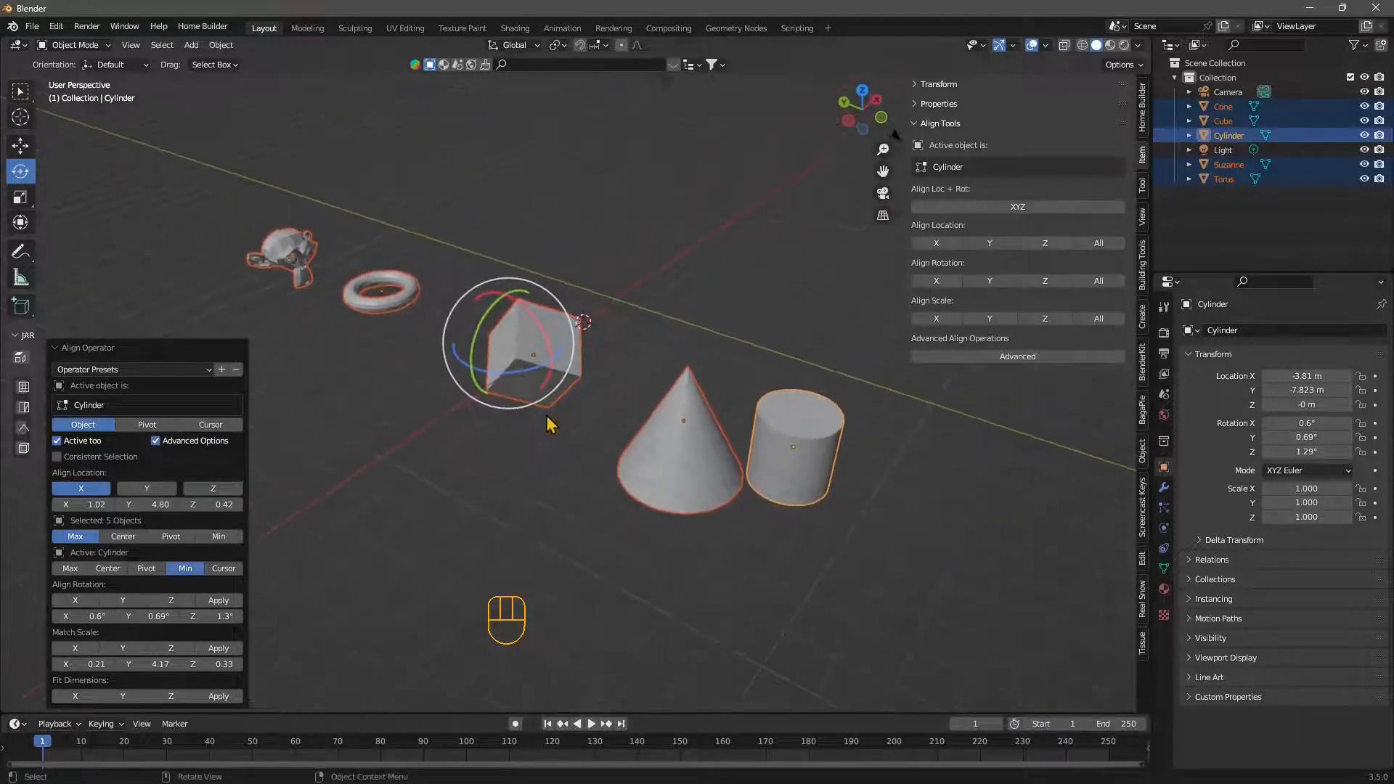